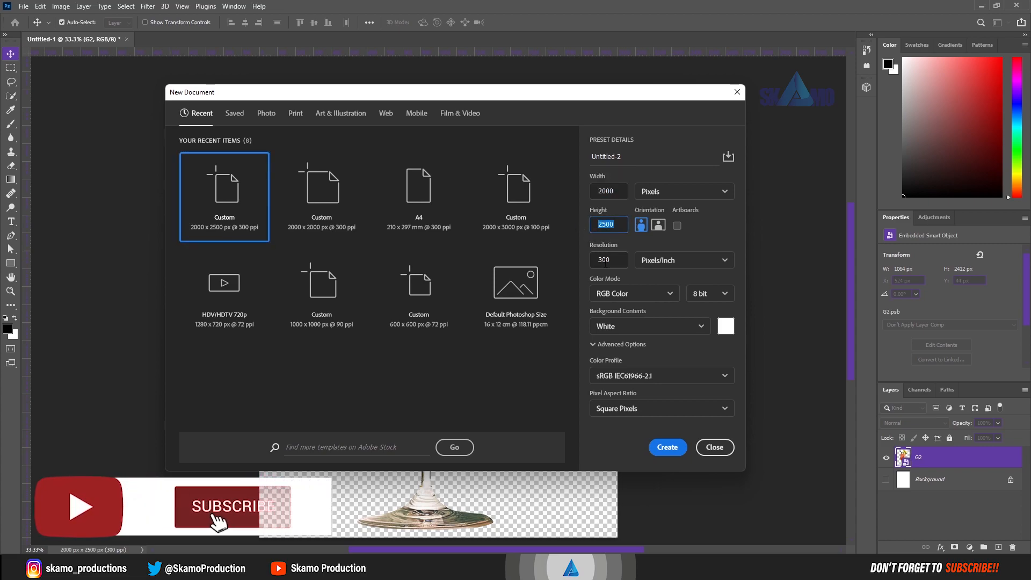
Step: Create a 2000 x 2500 px document at 300 ppi and place the green grunge texture, scaled to about 76% to cover the canvas
click(672, 453)
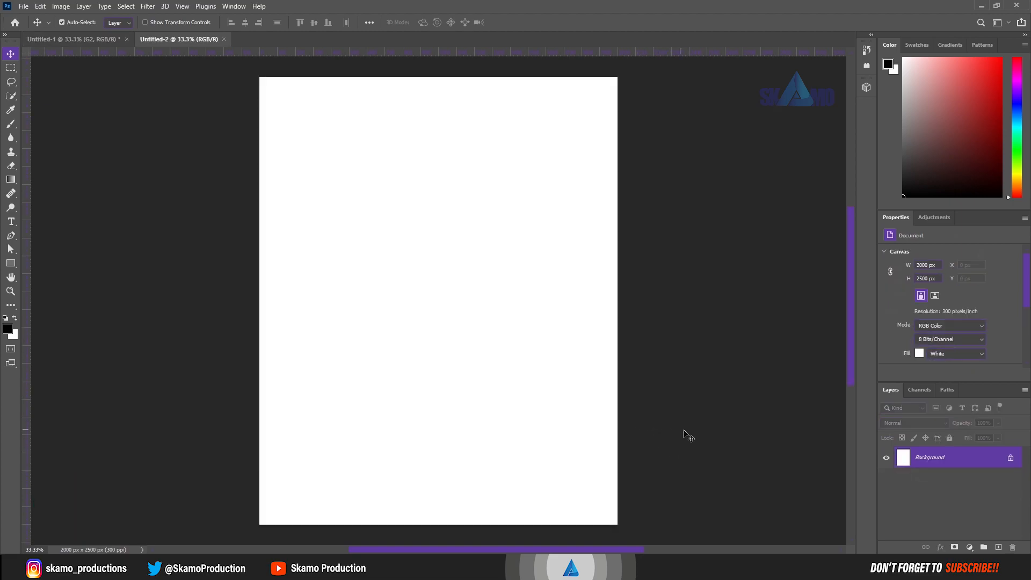
drag(1028, 516, 458, 346)
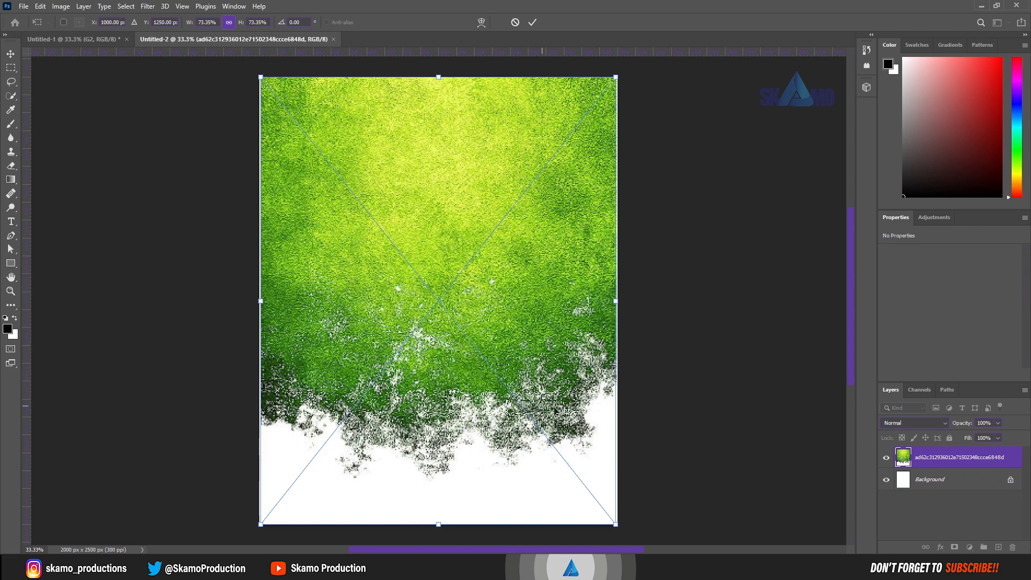
drag(616, 302, 577, 307)
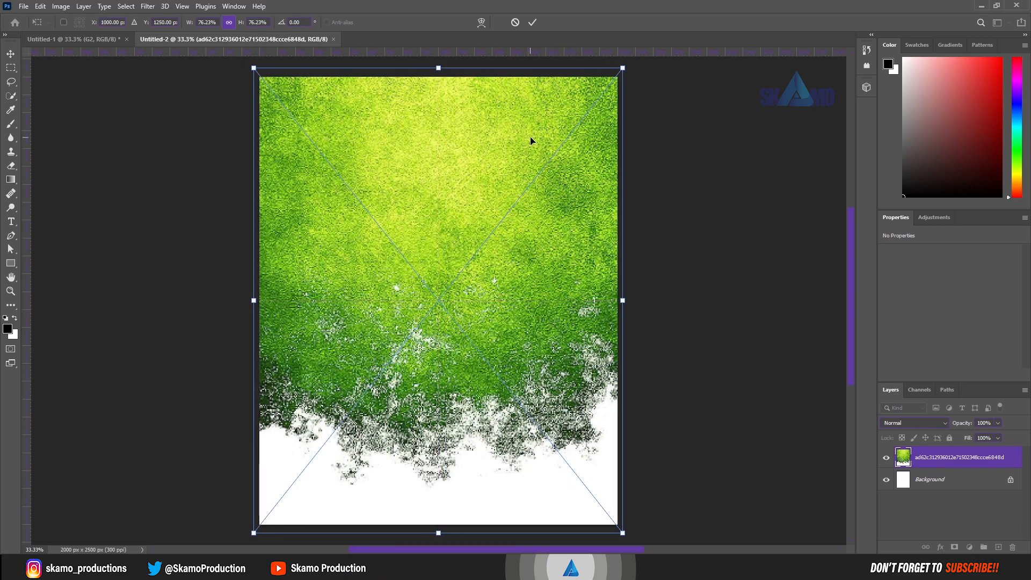
click(534, 23)
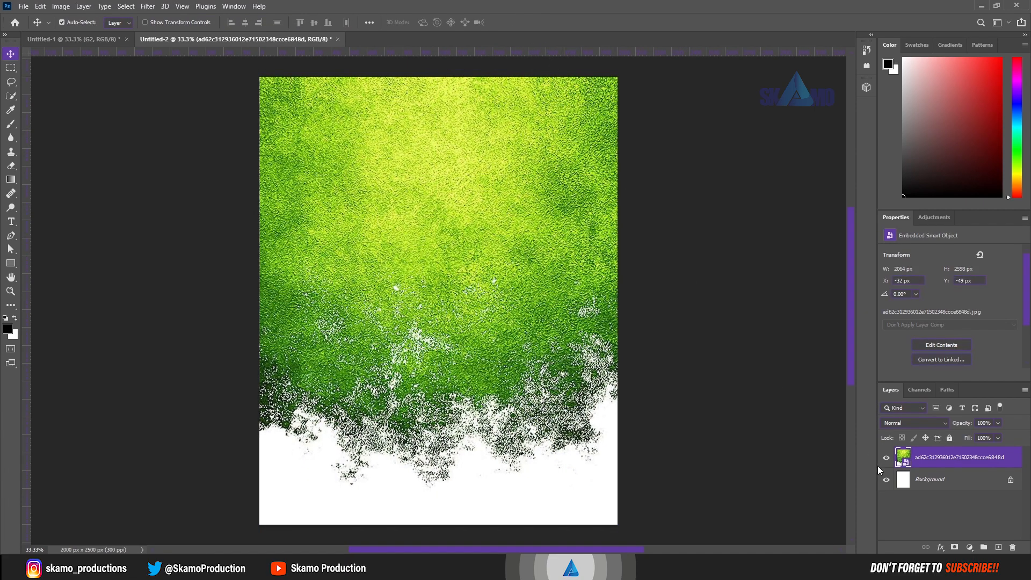
Step: Load the Blue channel of the texture as a selection
click(921, 389)
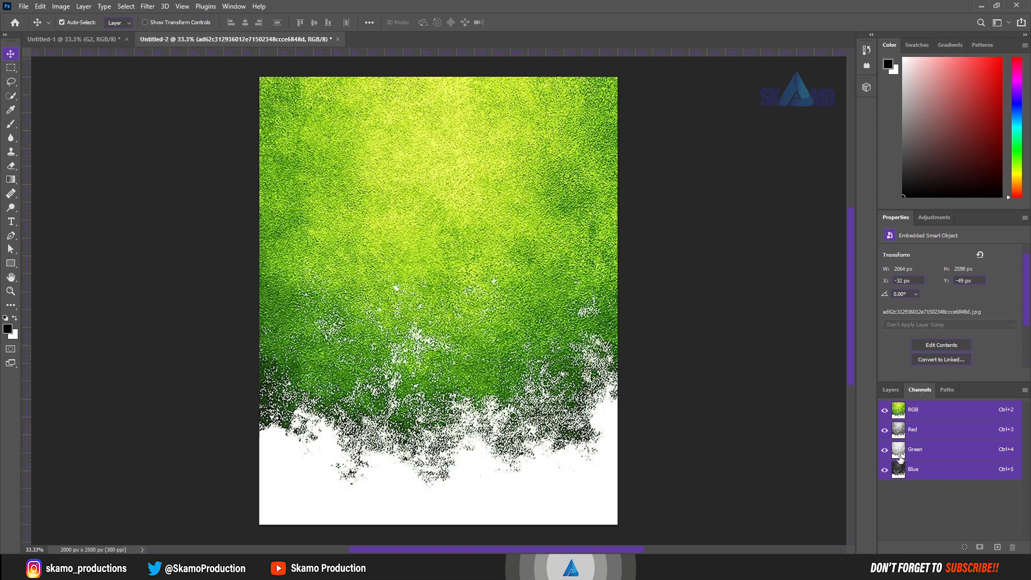
click(901, 474)
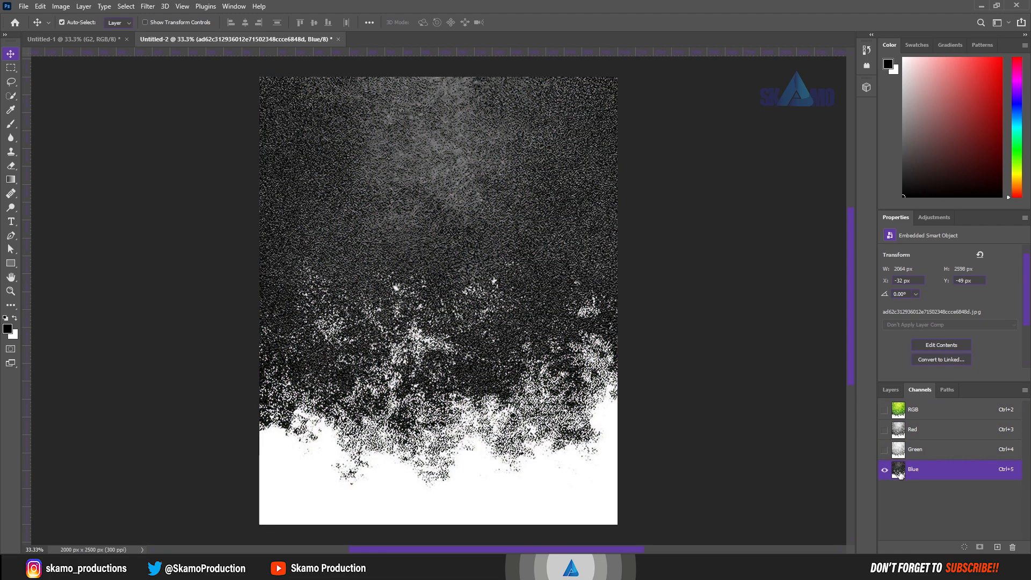
click(965, 547)
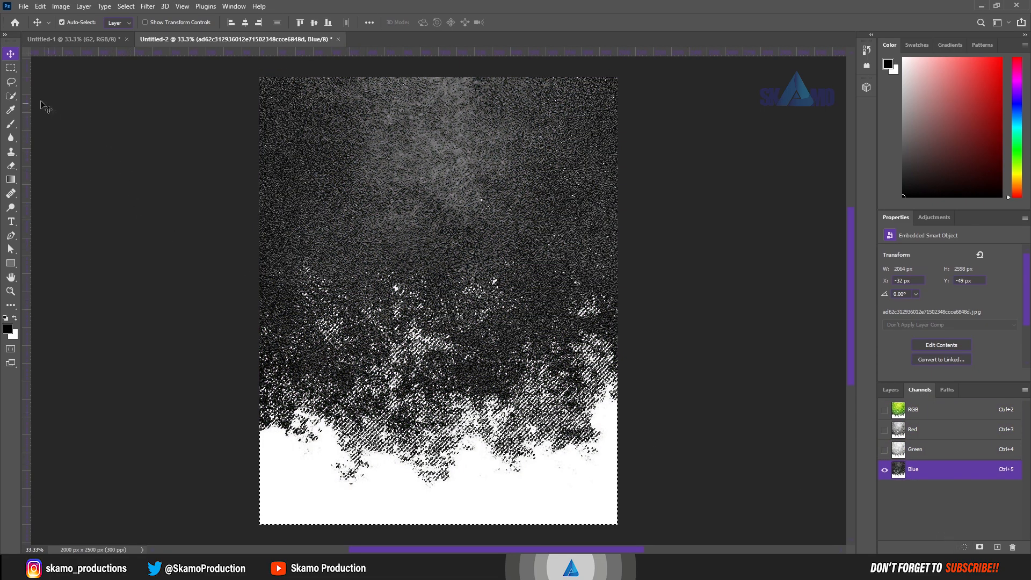
click(10, 97)
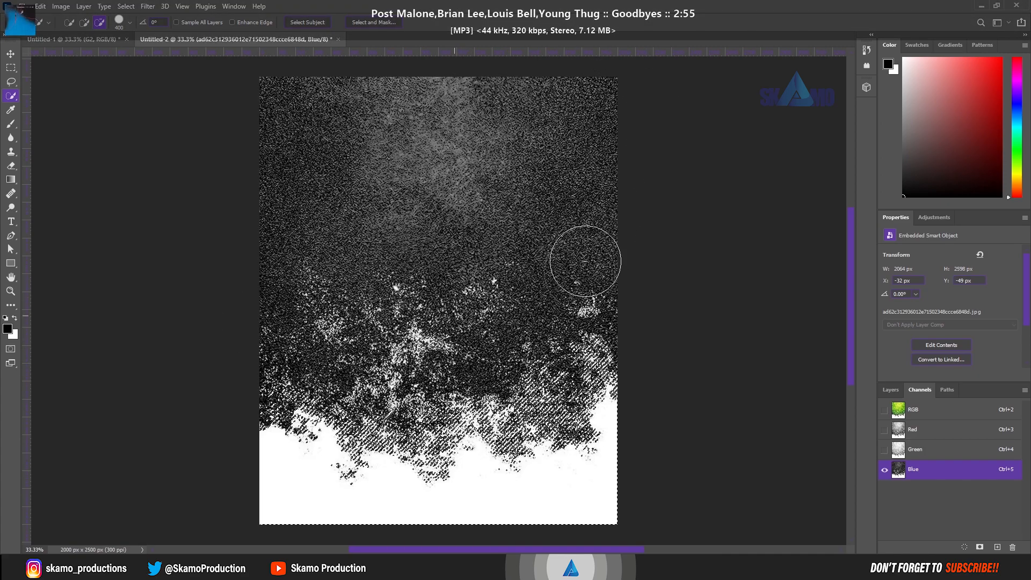
key(v)
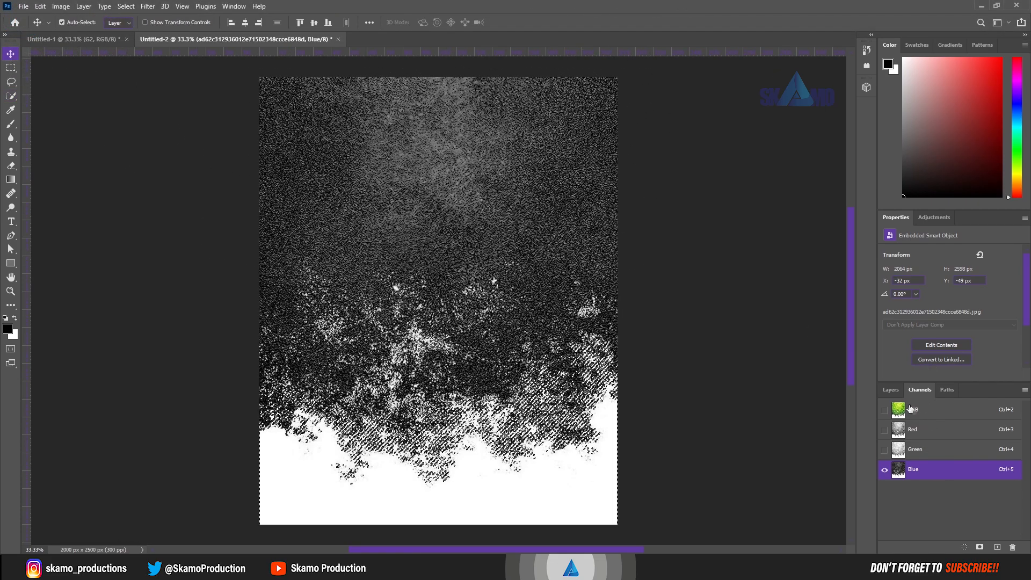
Step: Invert the selection and add it as a layer mask on the texture layer
click(889, 391)
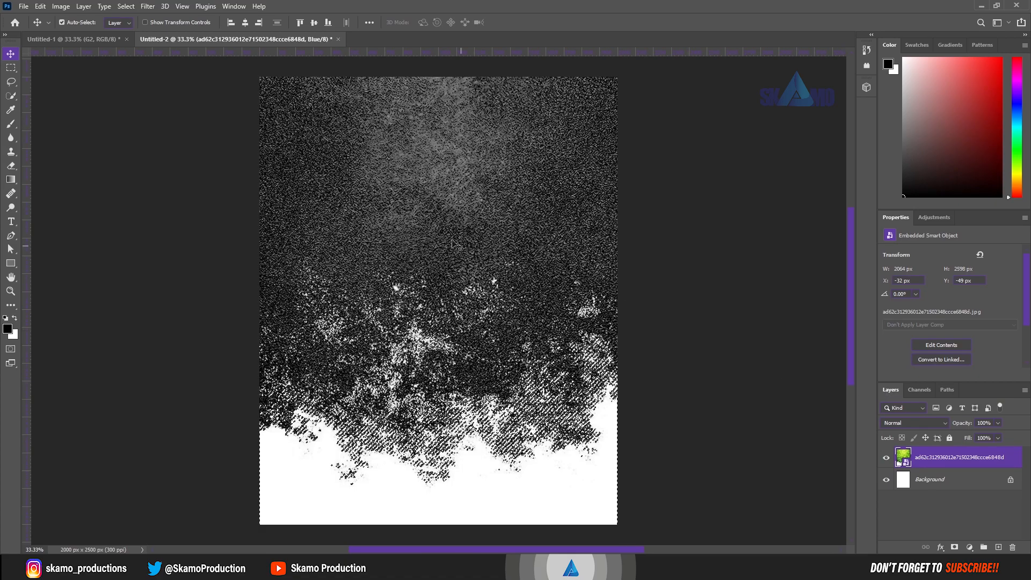
click(127, 7)
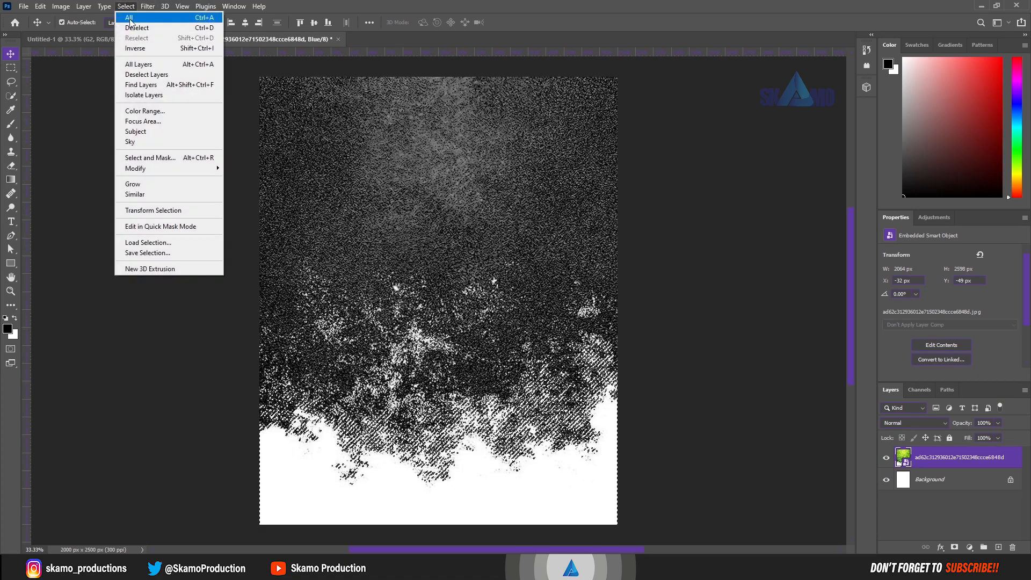
click(134, 50)
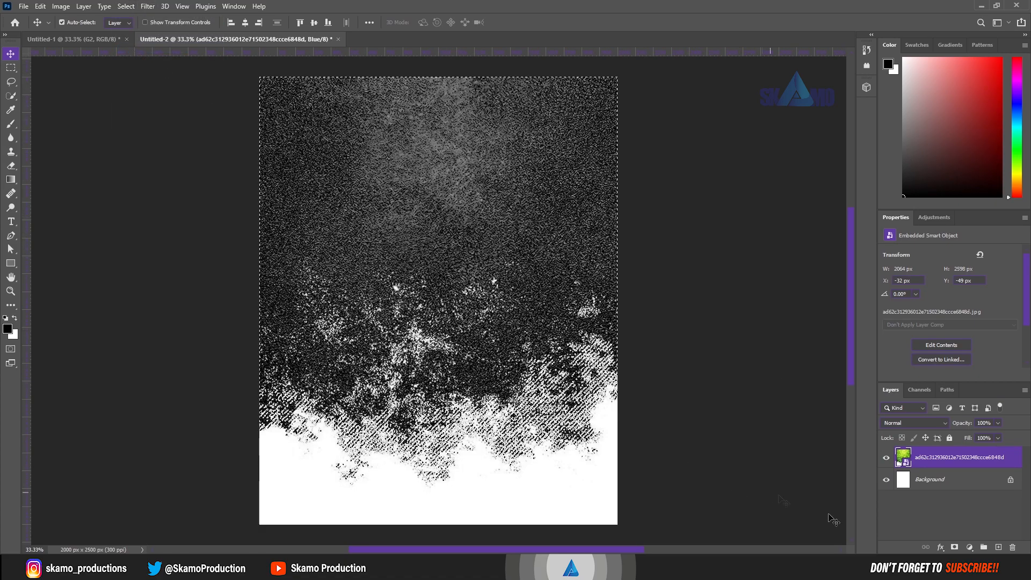
click(955, 547)
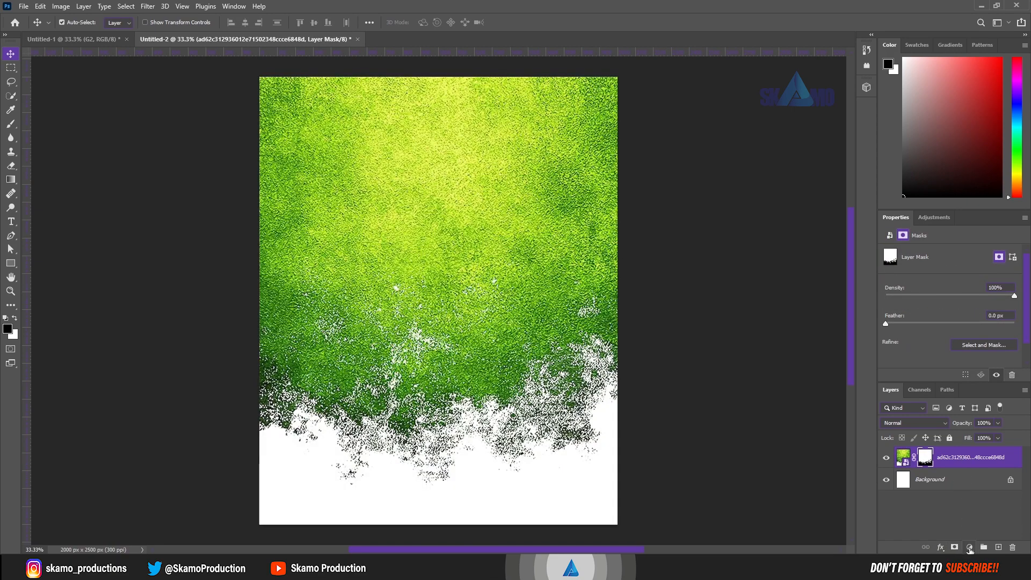
Step: Add a Hue/Saturation adjustment with Hue at +102 and clip it to the texture layer
click(970, 547)
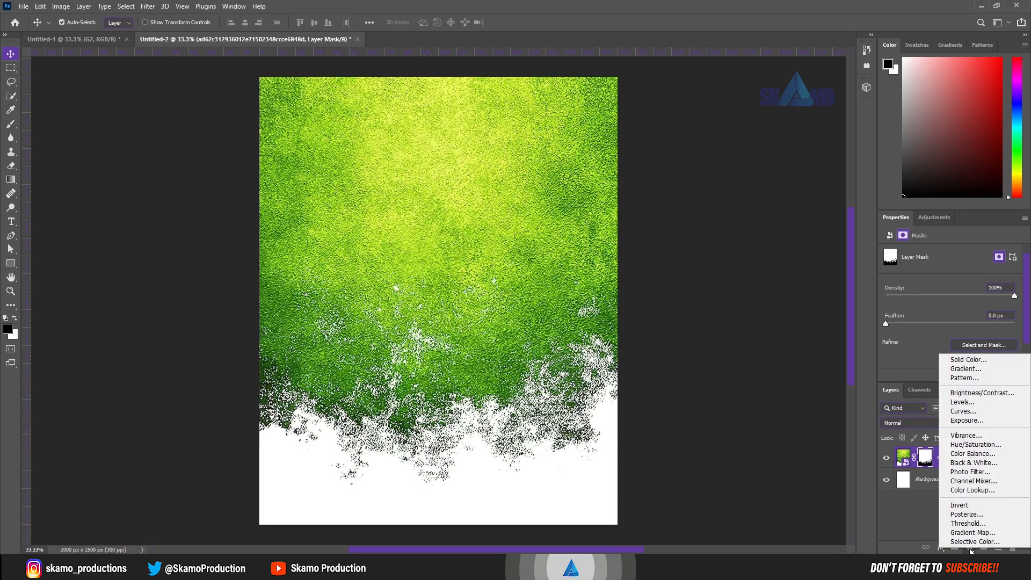
click(975, 445)
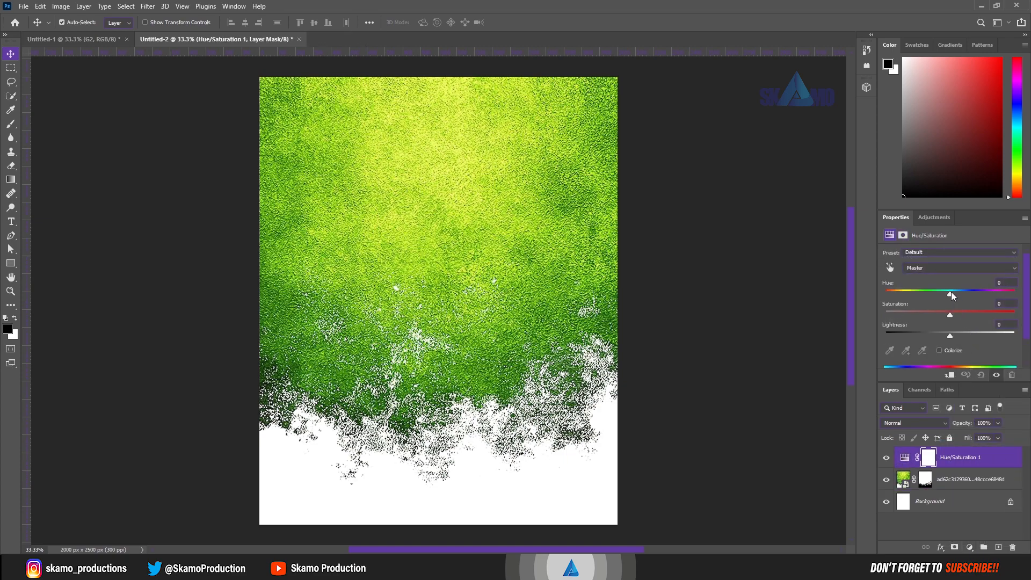
drag(949, 291, 994, 295)
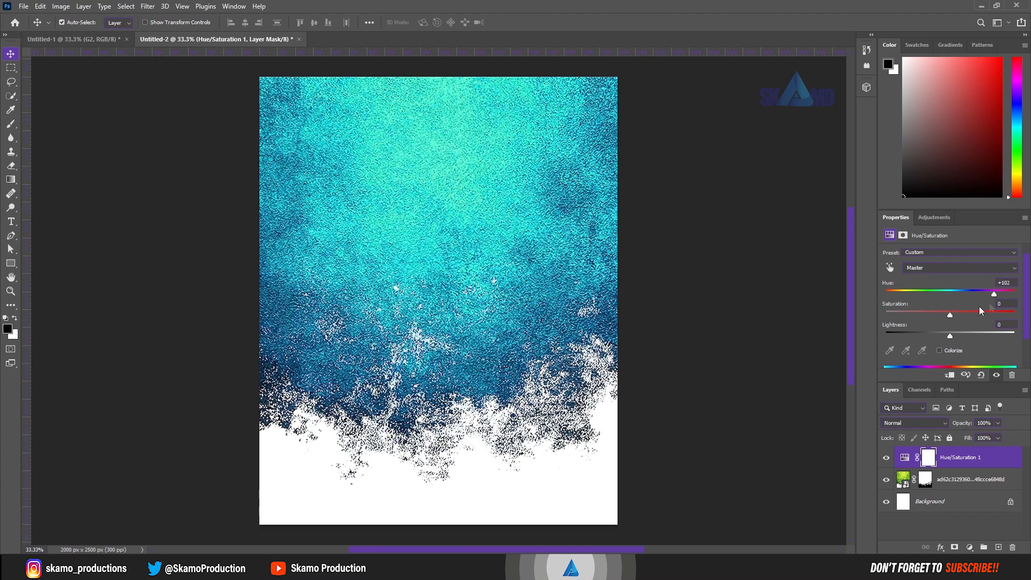
click(949, 375)
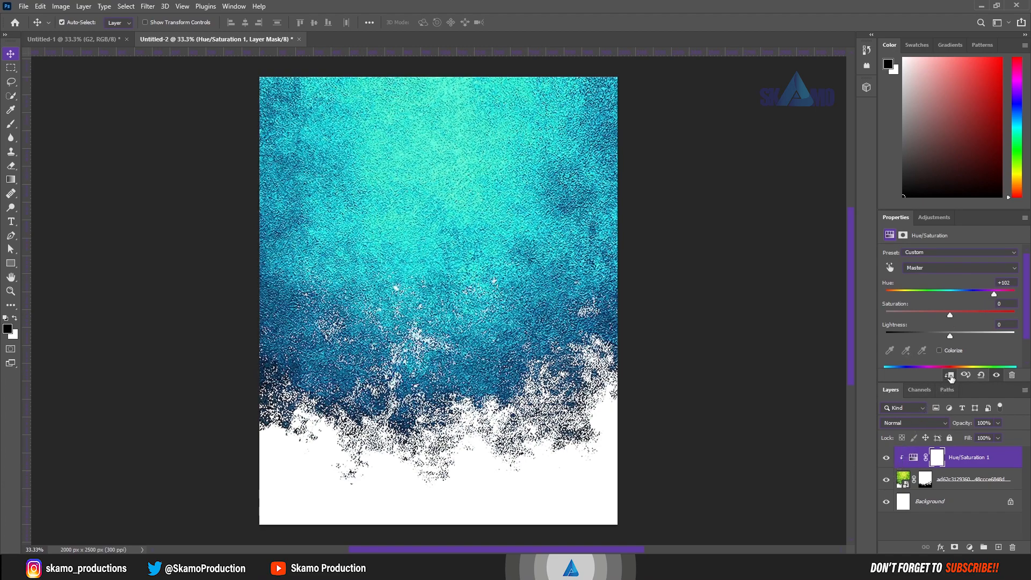
click(849, 508)
scroll(707, 343, up, 3)
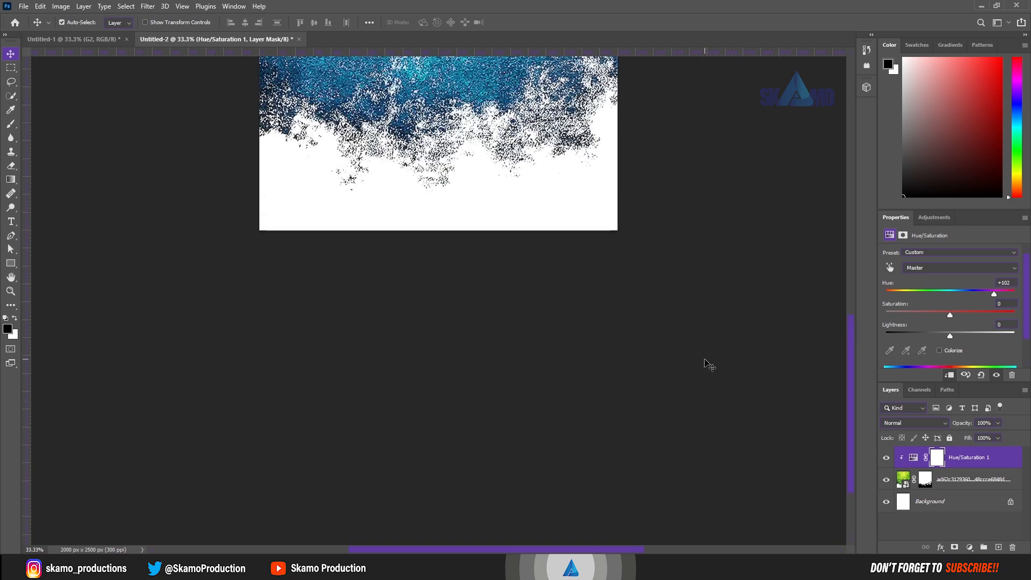
scroll(849, 376, up, 7)
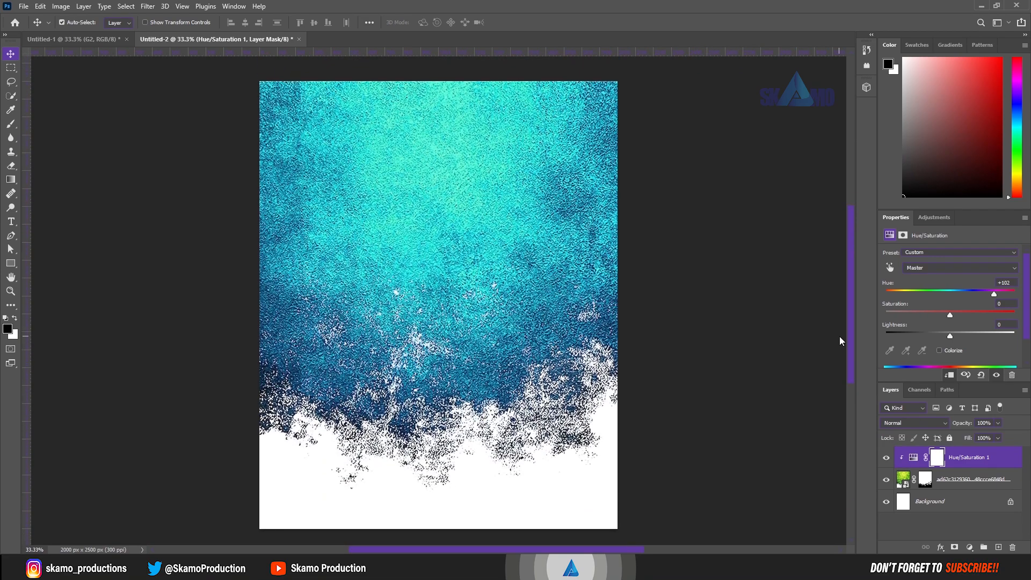
click(912, 517)
Step: Bring the cocktail glass layer from Untitled-1 into Untitled-2, scale it to about 944 x 2140 px and centre it on the texture
click(60, 39)
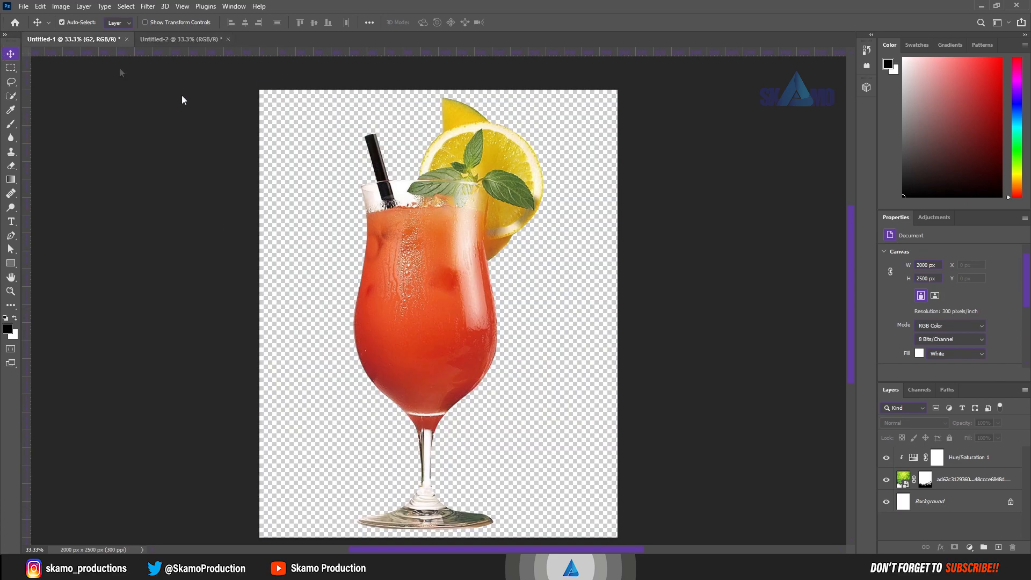
drag(412, 292, 428, 237)
drag(433, 281, 443, 277)
key(ctrl+t)
drag(547, 291, 526, 290)
drag(450, 288, 467, 284)
click(533, 23)
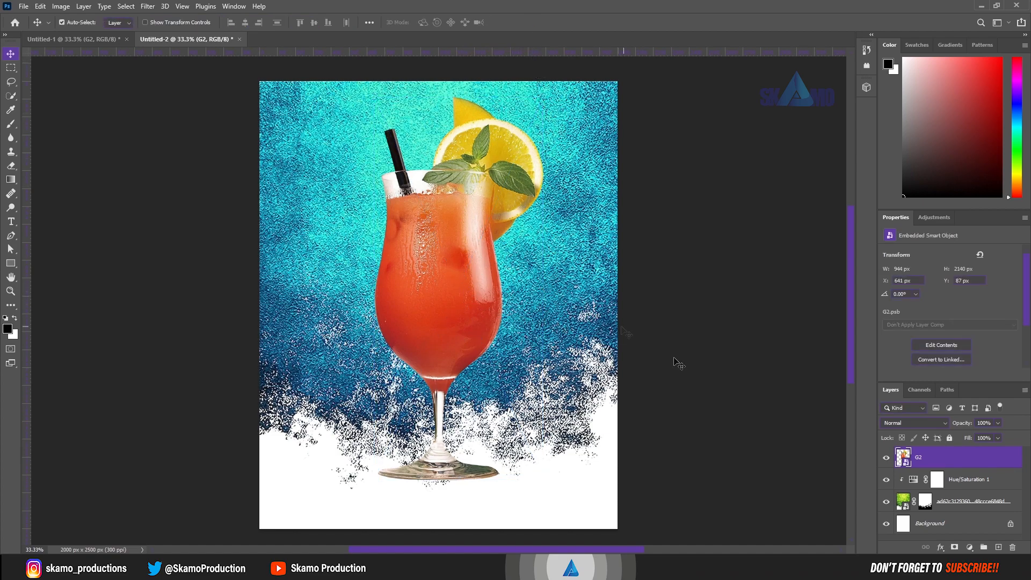
Step: Add a new layer above the glass and set the Gradient tool to the Foreground to Transparent preset from Basics
click(997, 548)
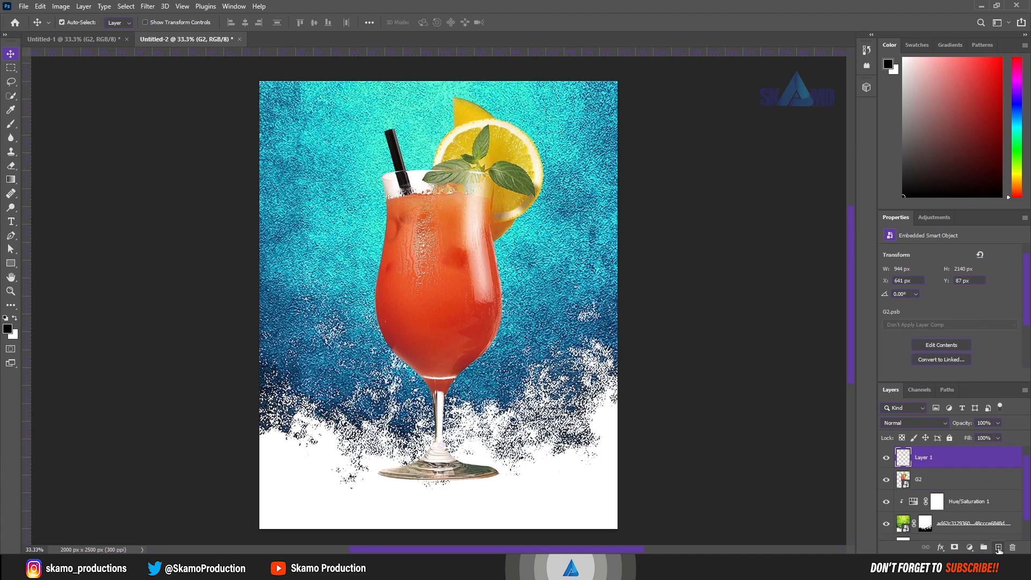
click(10, 179)
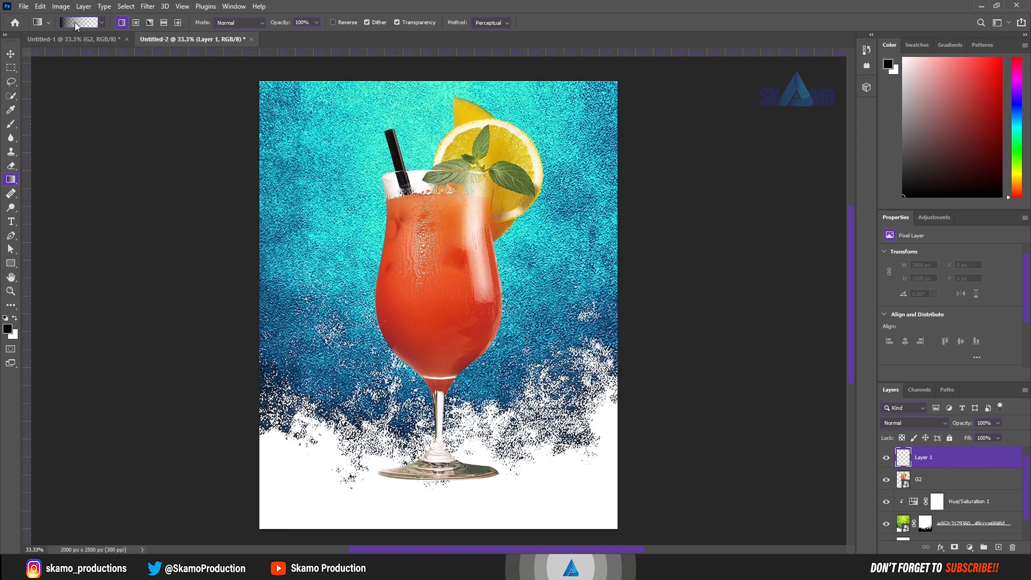
click(76, 24)
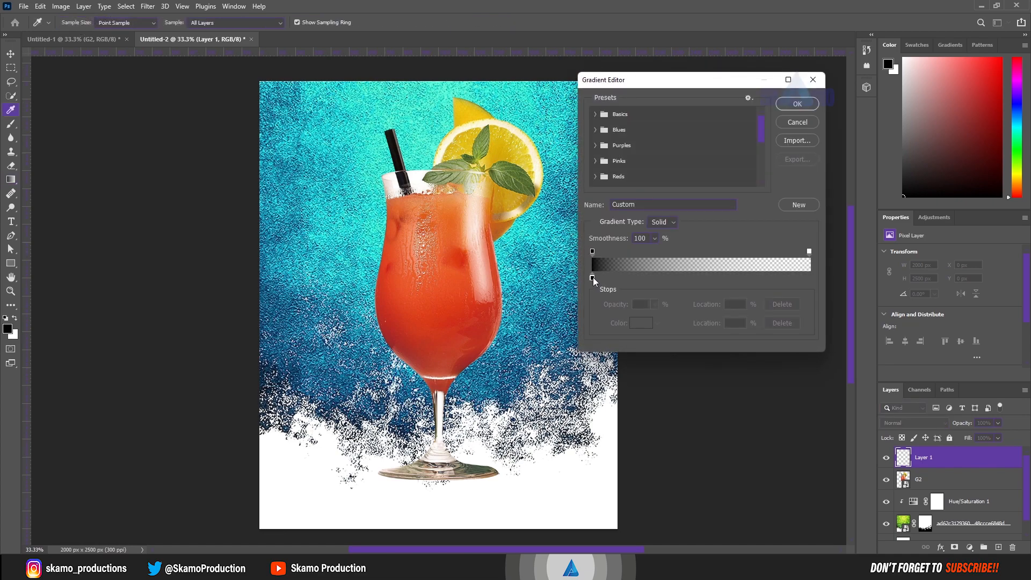
click(596, 114)
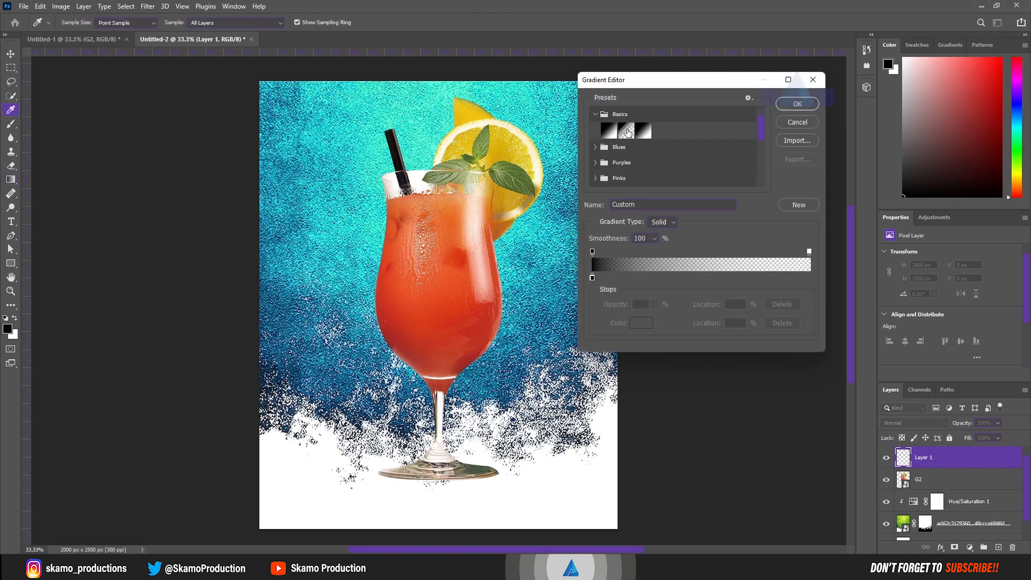
click(626, 131)
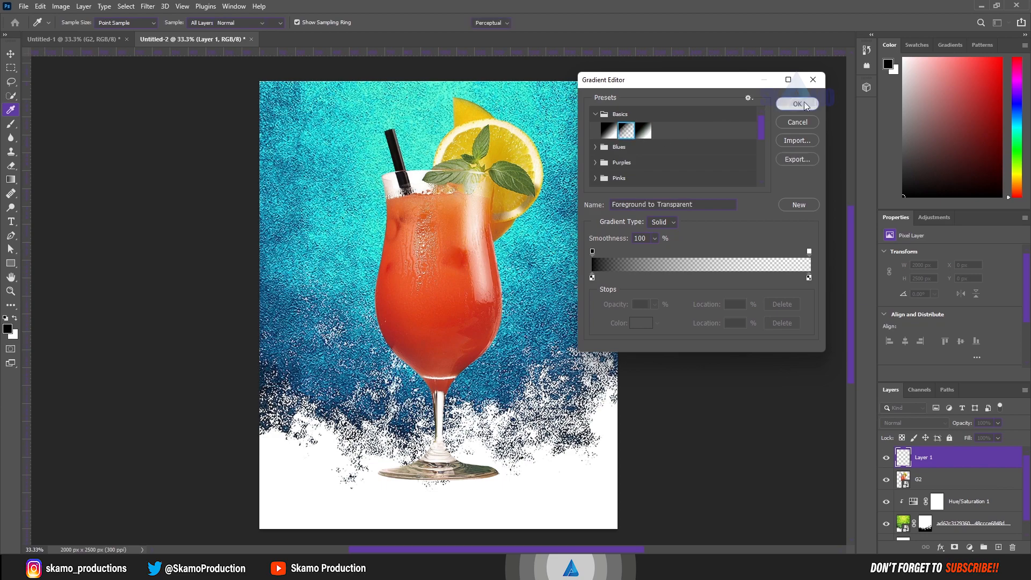
click(783, 104)
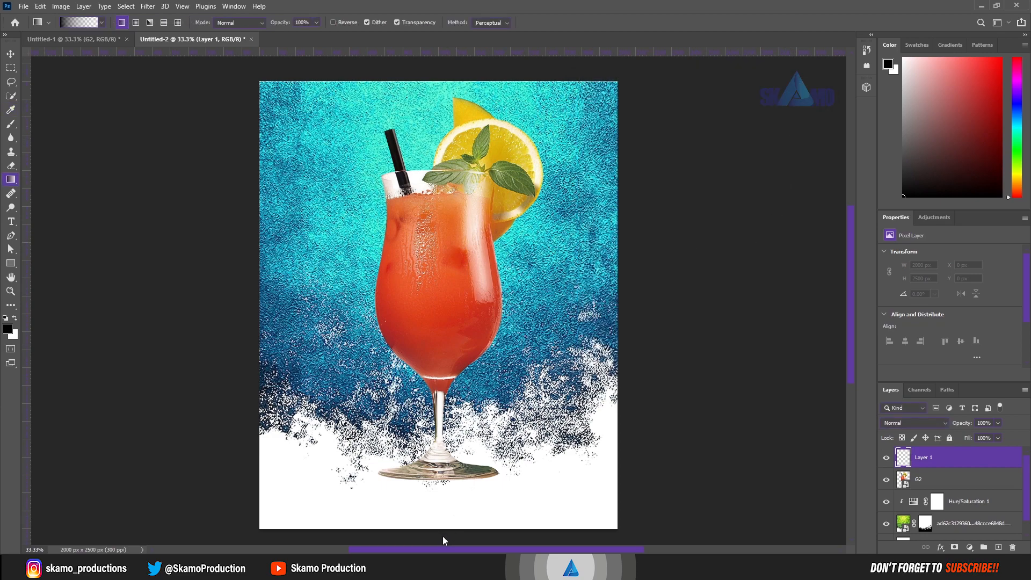
Step: Draw two overlapping black linear gradients on the new layer, fading from the canvas bottom up to the glass rim
drag(440, 538, 439, 135)
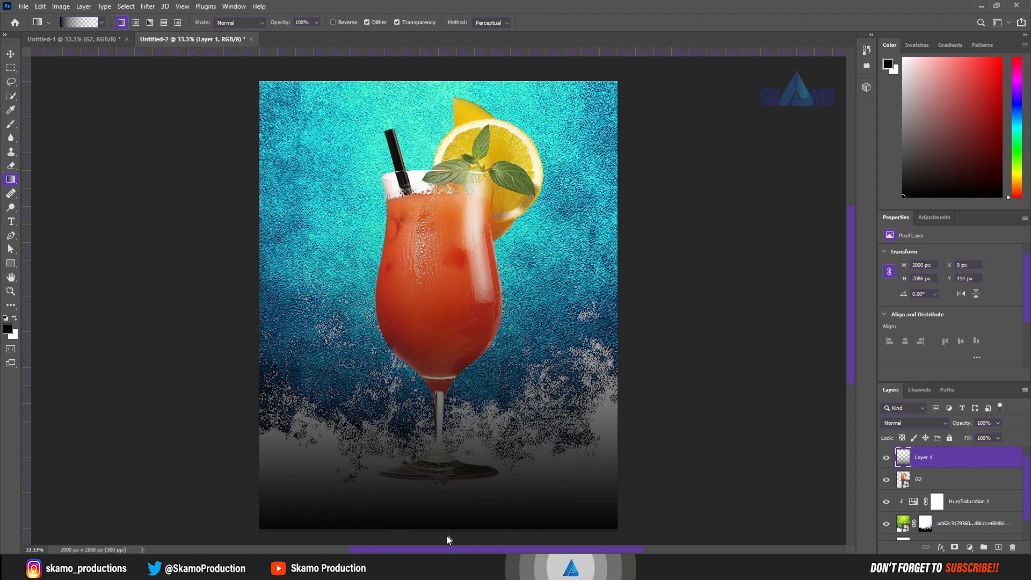
drag(444, 537, 438, 135)
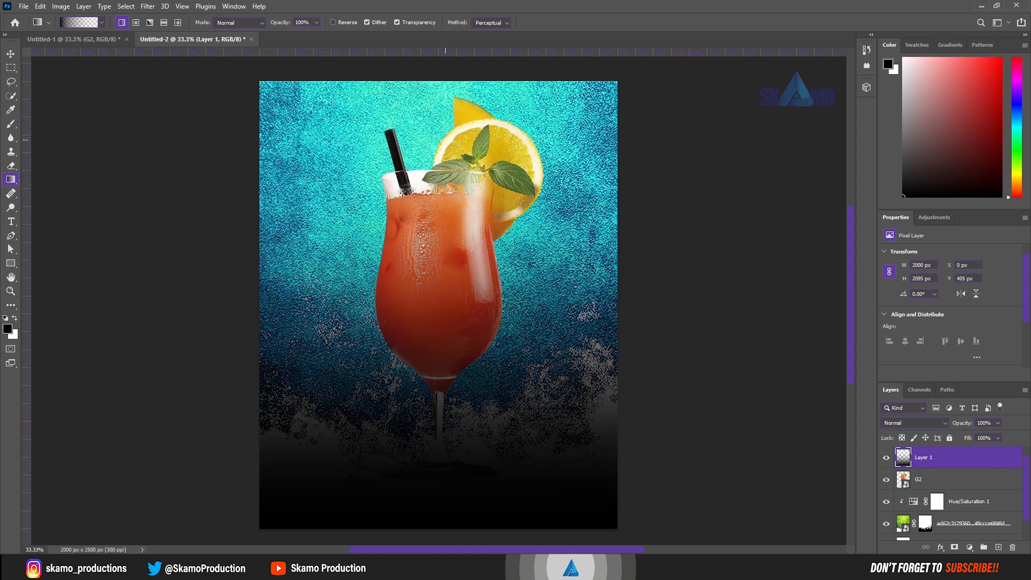
click(10, 53)
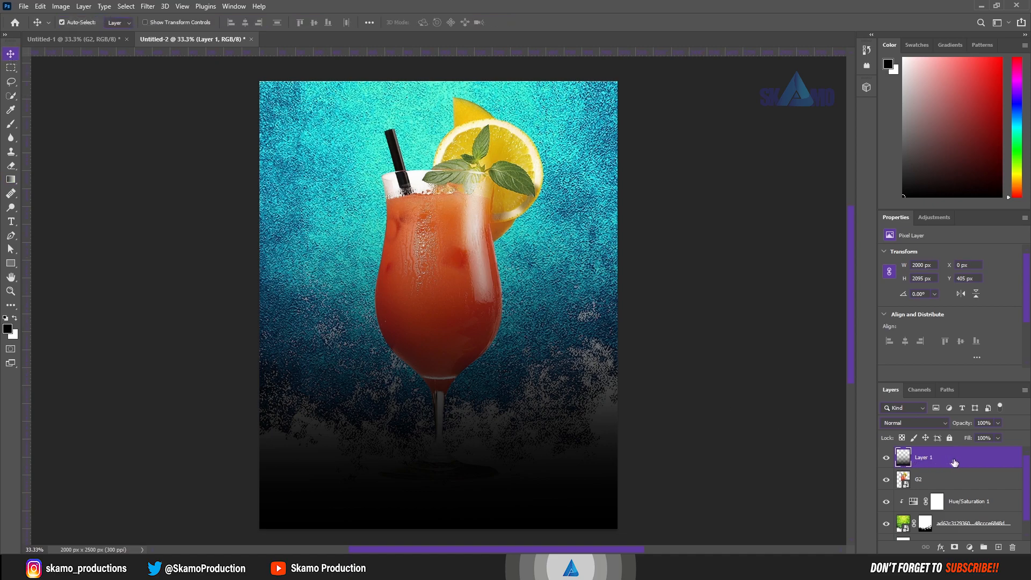
Step: Enlarge the gradient layer to about 150%, keeping its dark edge at the bottom of the canvas
key(ctrl+t)
drag(623, 341, 723, 341)
drag(538, 391, 505, 345)
drag(688, 288, 762, 288)
drag(522, 408, 486, 364)
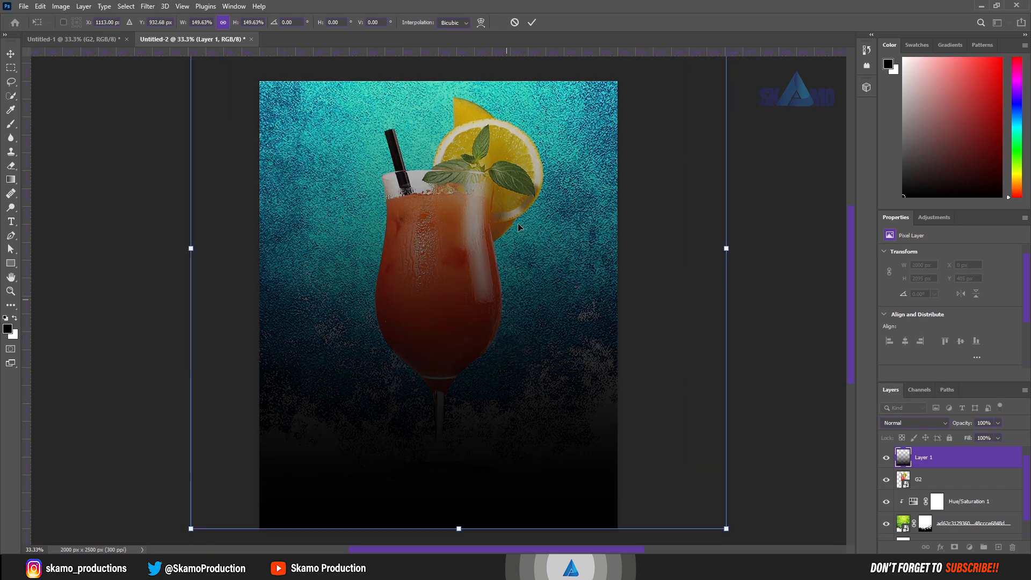
click(533, 23)
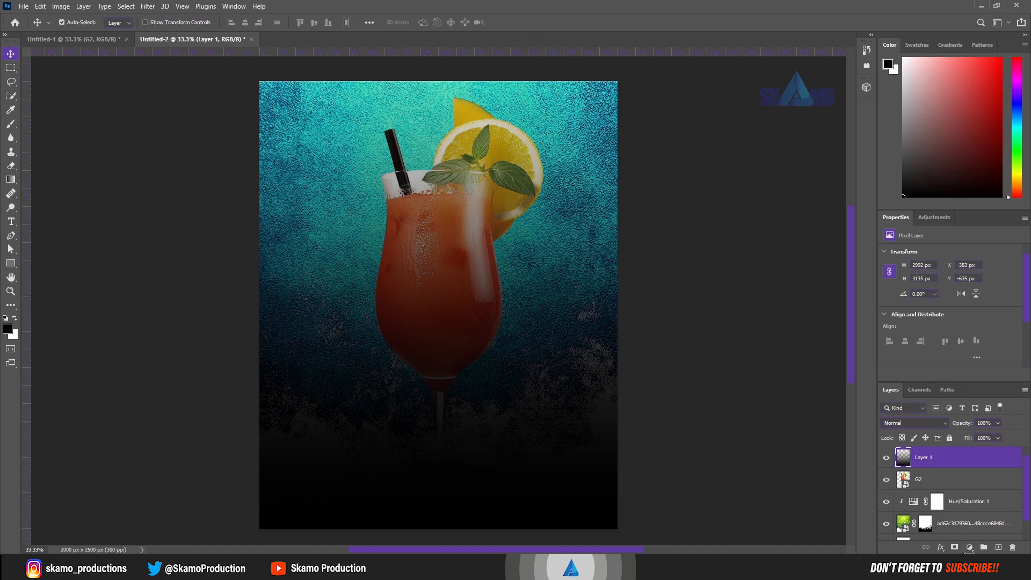
Step: Add a layer mask to the gradient layer and paint black over the upper canvas and glass to clear the darkening there
click(956, 548)
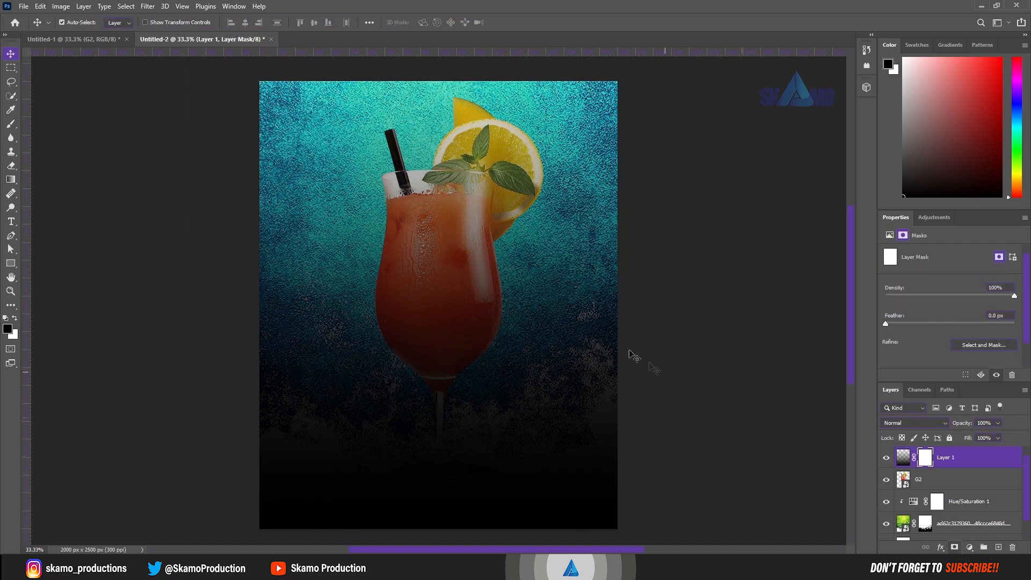
click(11, 124)
mouse_move(413, 219)
mouse_down()
mouse_move(422, 189)
mouse_move(482, 173)
mouse_move(498, 149)
mouse_move(351, 139)
mouse_move(249, 115)
mouse_move(346, 167)
mouse_move(431, 190)
mouse_move(624, 121)
mouse_move(448, 158)
mouse_move(439, 261)
mouse_move(436, 239)
mouse_move(423, 245)
mouse_move(353, 165)
mouse_move(391, 206)
mouse_move(449, 228)
mouse_move(566, 155)
mouse_move(552, 168)
mouse_move(548, 118)
mouse_move(406, 221)
mouse_move(311, 195)
mouse_move(275, 169)
mouse_move(570, 129)
mouse_move(607, 103)
mouse_move(436, 118)
mouse_move(222, 88)
mouse_move(420, 74)
mouse_move(526, 82)
mouse_move(438, 118)
mouse_move(603, 109)
mouse_move(422, 134)
mouse_move(548, 122)
mouse_move(302, 104)
mouse_move(269, 126)
mouse_move(360, 168)
mouse_move(549, 127)
mouse_move(57, 76)
mouse_up()
click(10, 54)
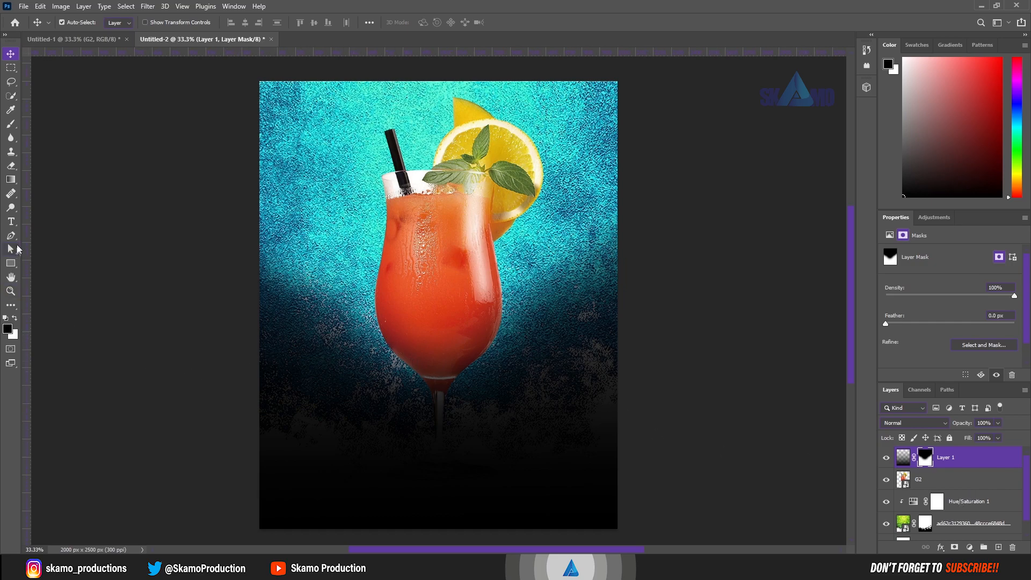
Step: Add the text "COCKTAIL" in white Impact at 40 pt over the lower part of the glass
click(15, 223)
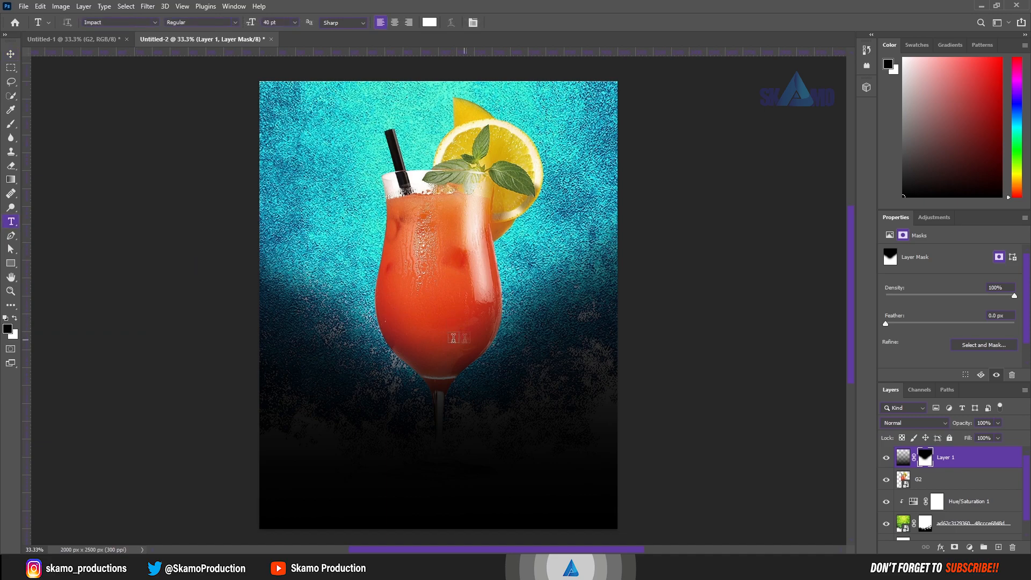
click(353, 348)
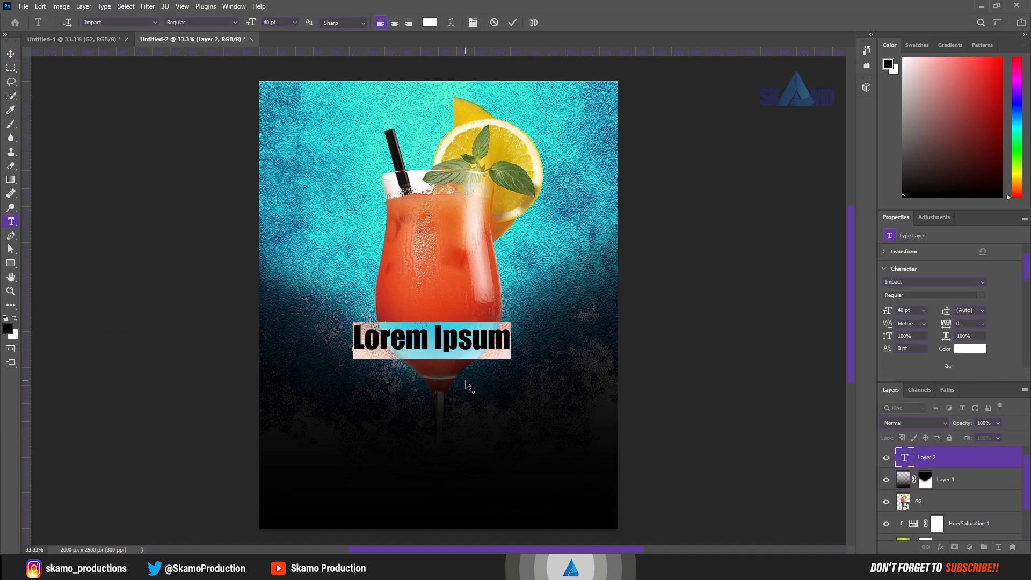
text(COC)
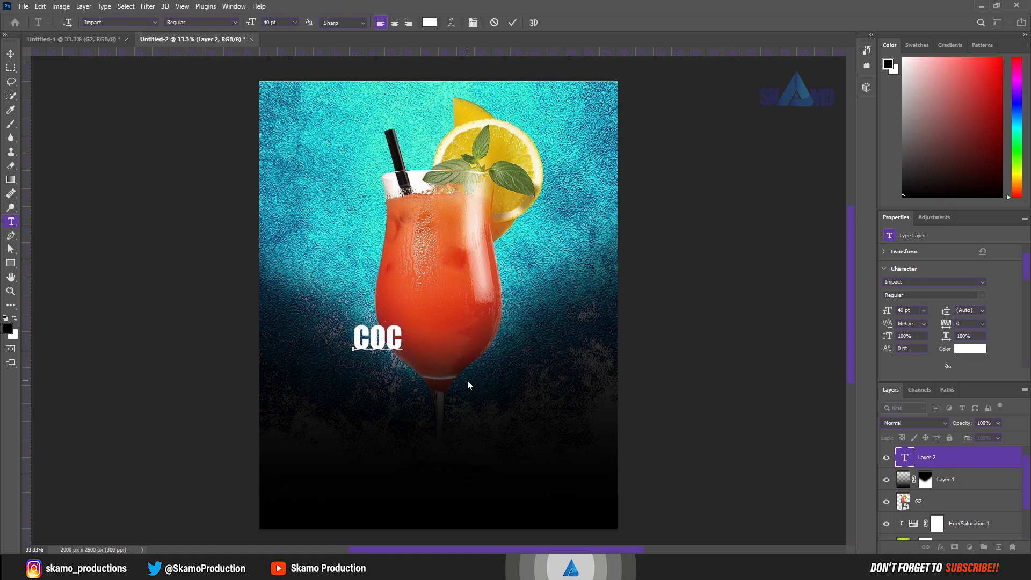
text(KTAIL)
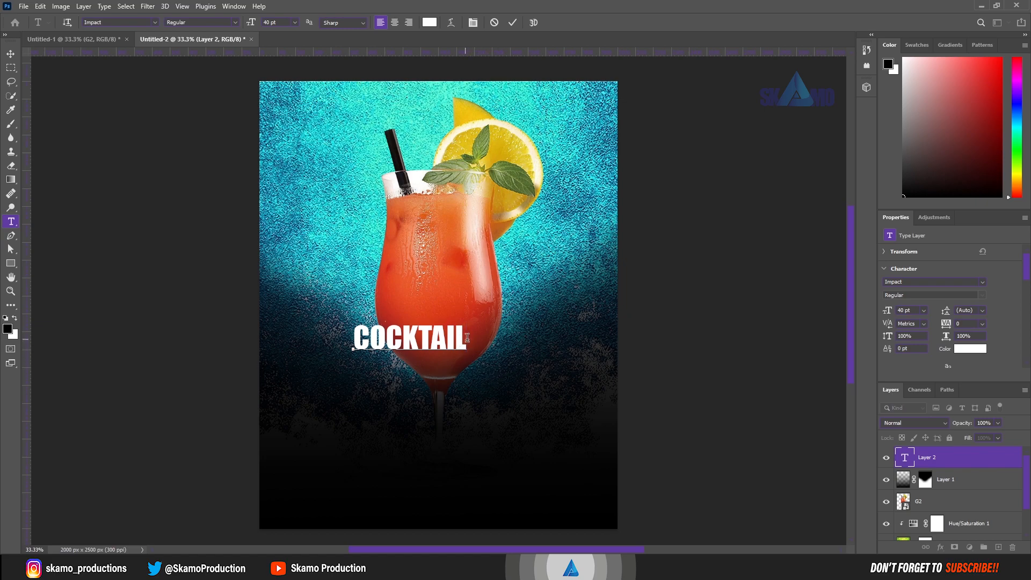
Step: Enlarge the COCKTAIL text to 102 pt and place it centred across the base of the glass bowl
drag(466, 338, 280, 342)
drag(888, 313, 921, 313)
drag(565, 415, 491, 489)
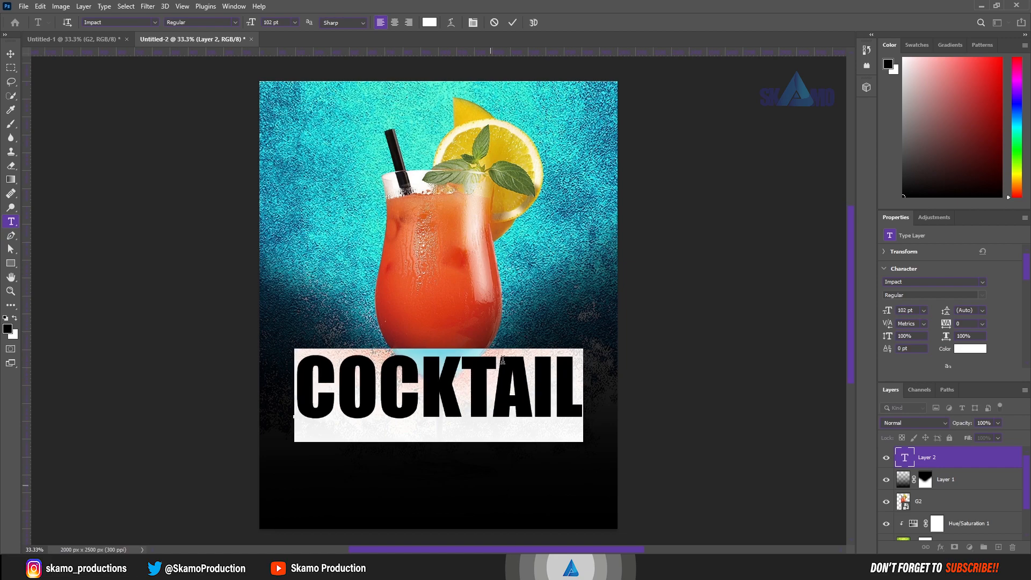
click(512, 22)
click(11, 53)
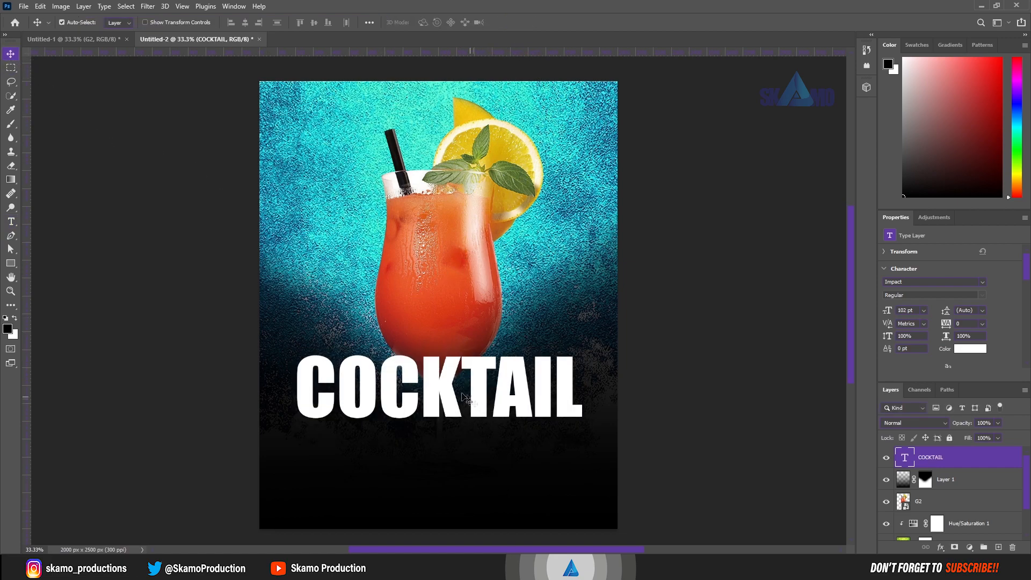
drag(476, 397, 485, 405)
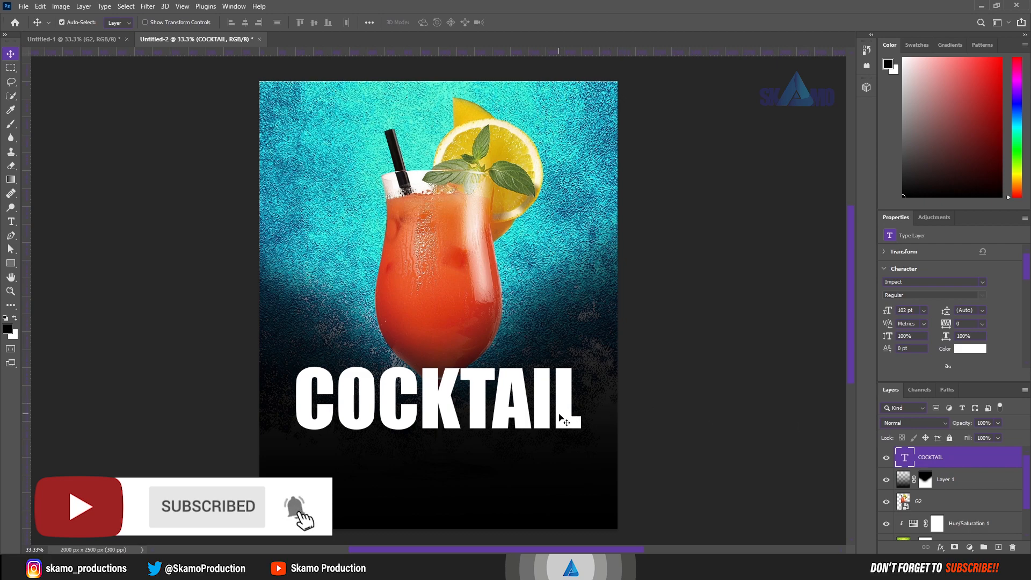
Step: Add a separate white text layer reading "Night" over the glass
click(11, 223)
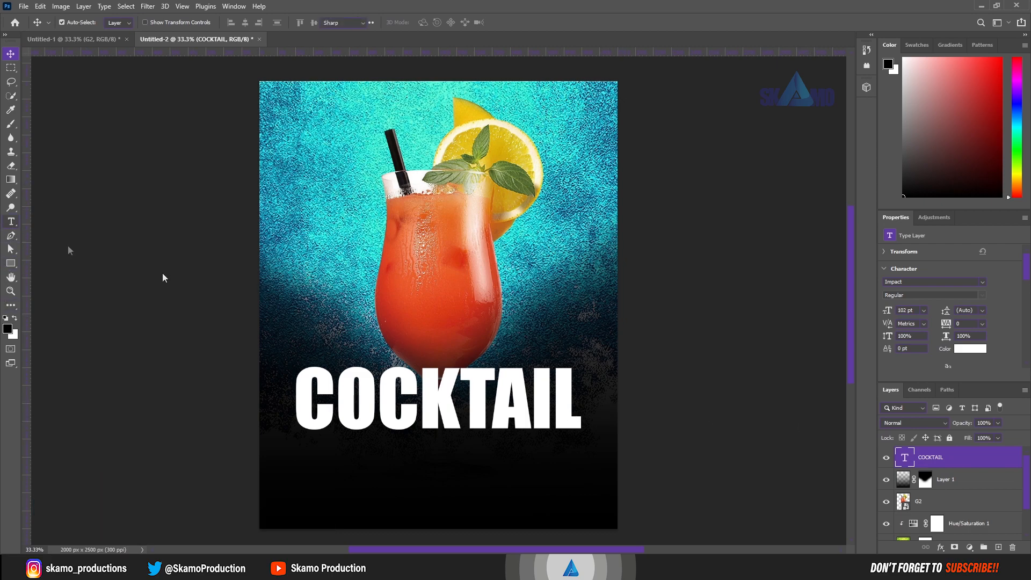
click(350, 265)
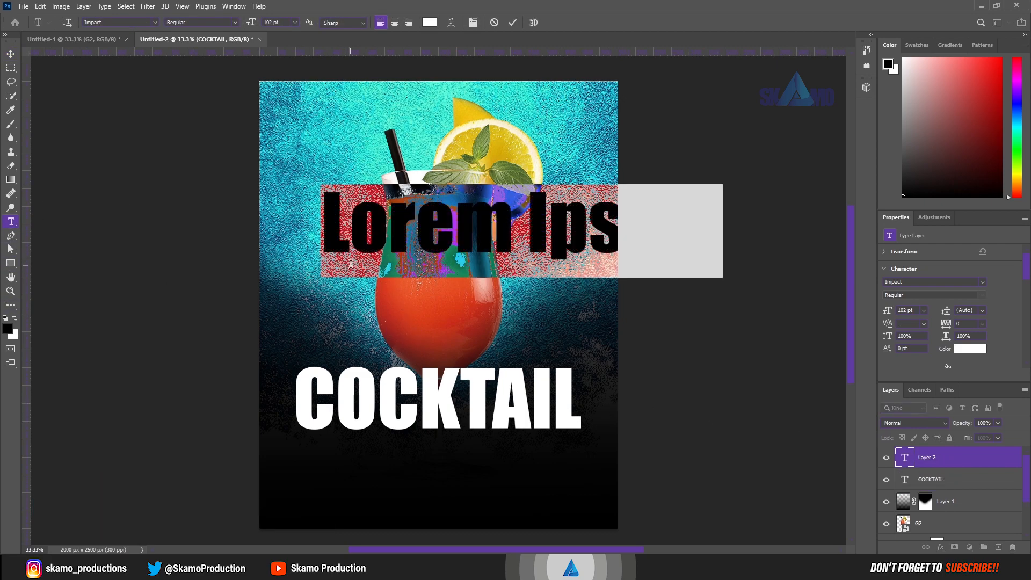
text(N)
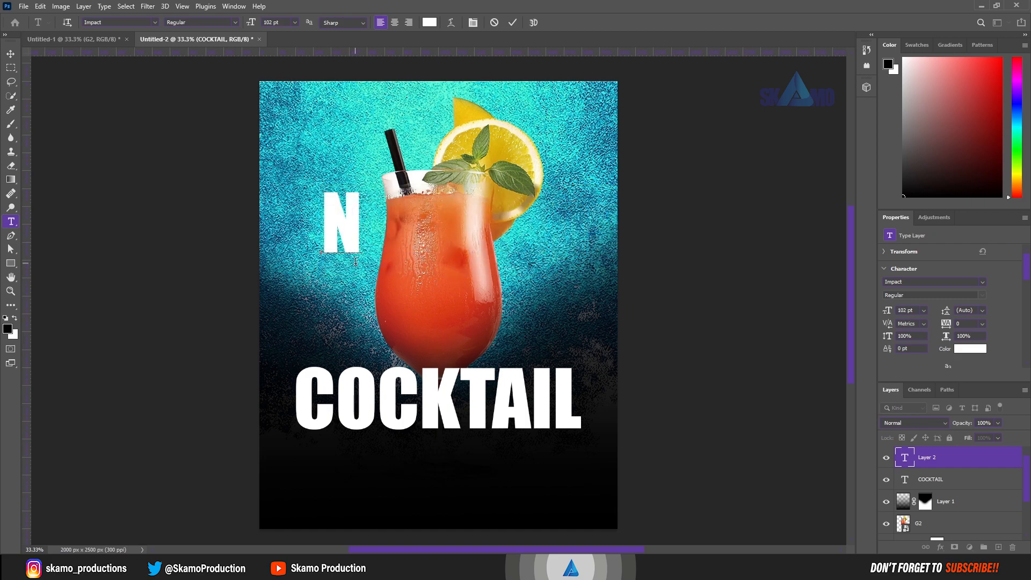
text(ight)
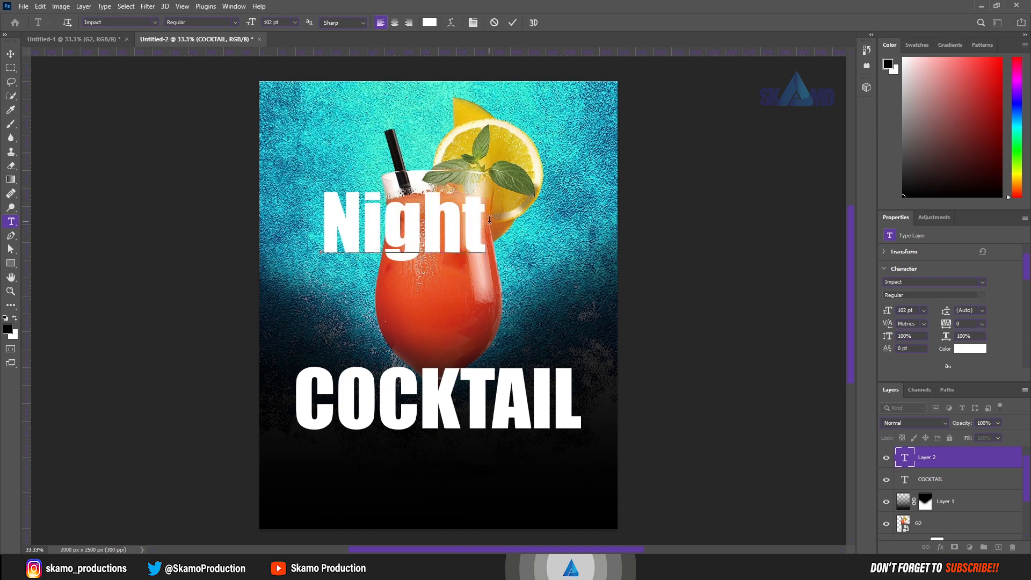
Step: Set the Night text in Retro Signature at 139 pt and place it overlapping the lower half of COCKTAIL
drag(482, 222, 321, 223)
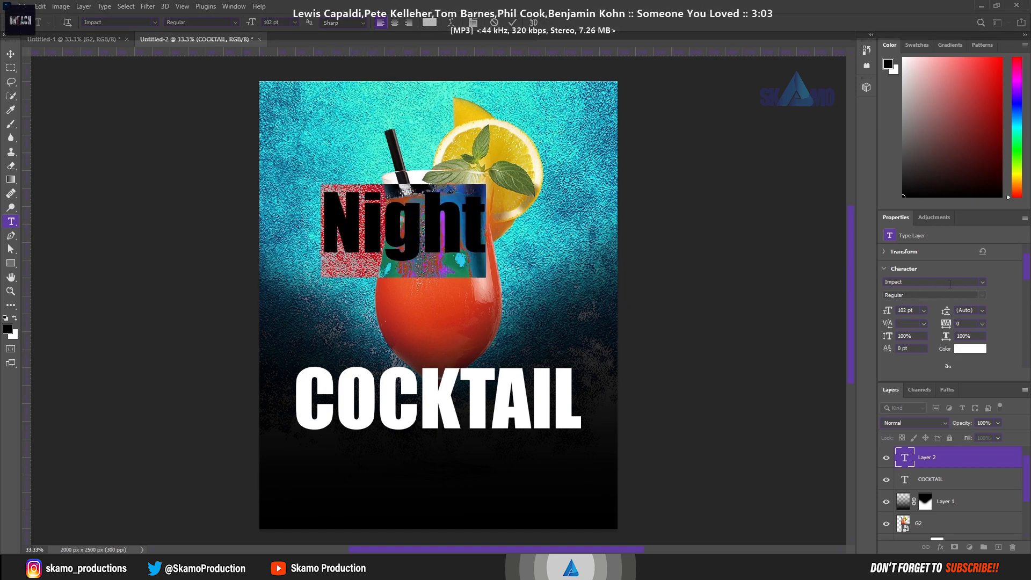
click(983, 282)
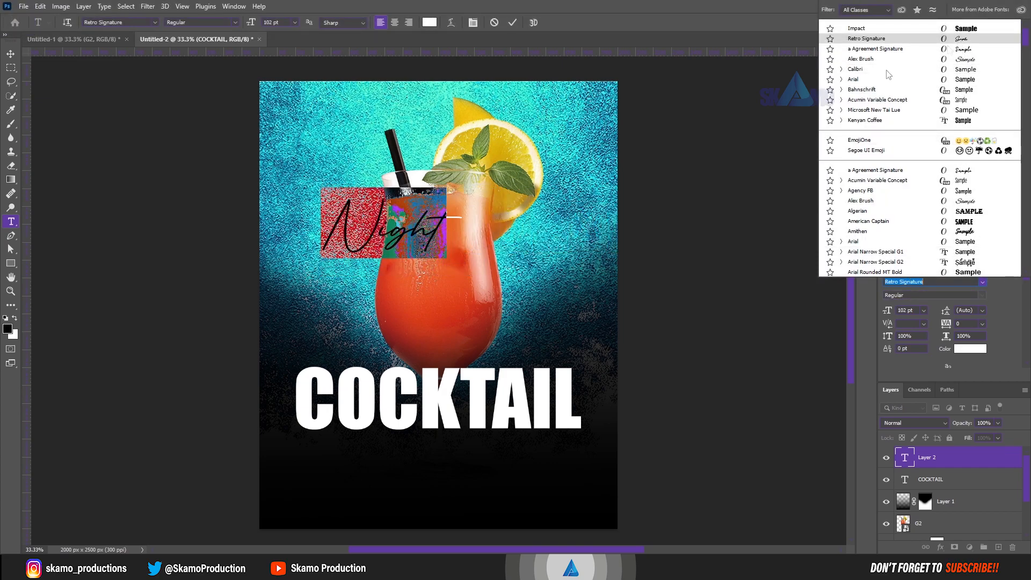
click(948, 47)
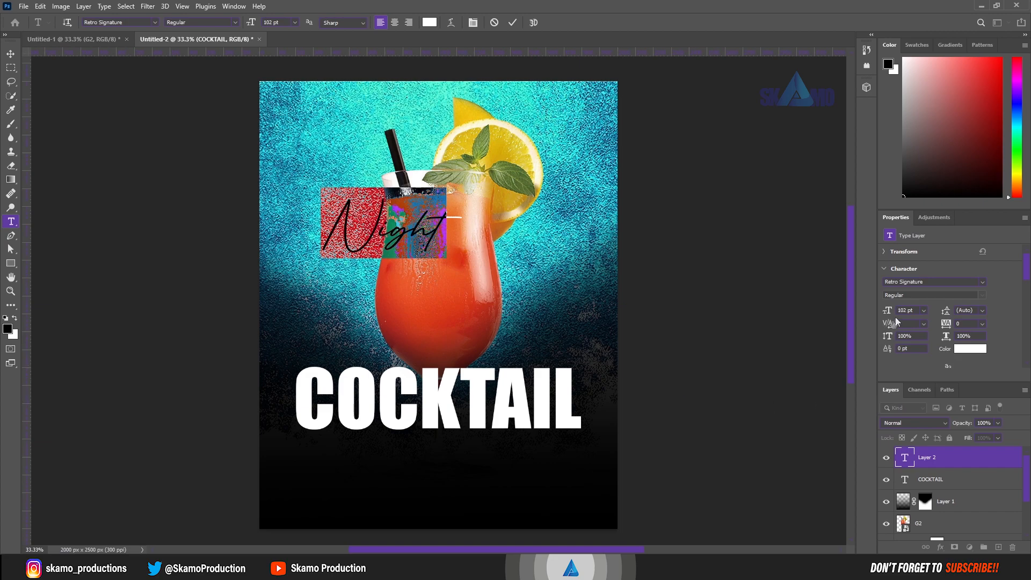
drag(888, 311, 902, 311)
drag(491, 310, 514, 514)
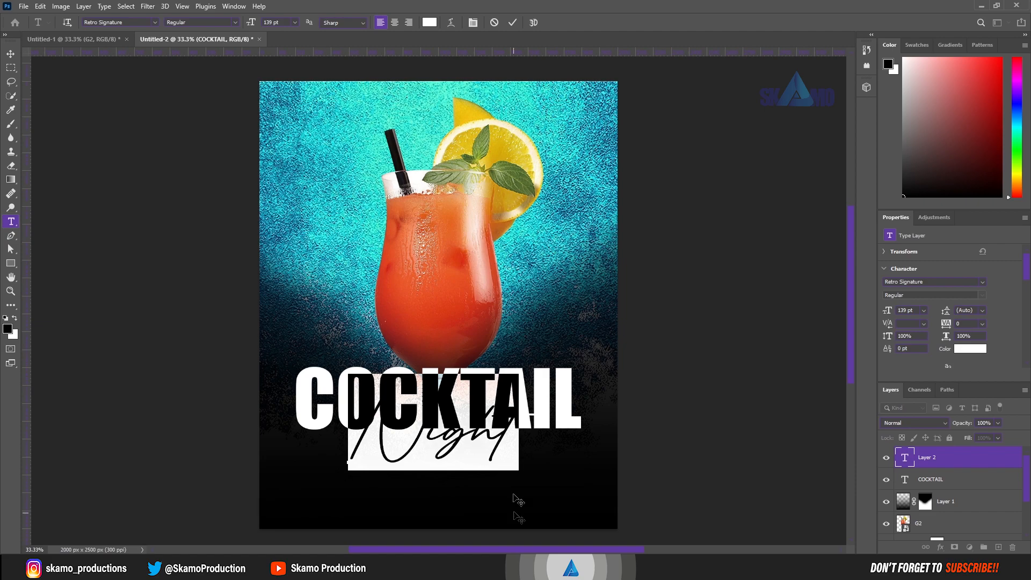
click(512, 23)
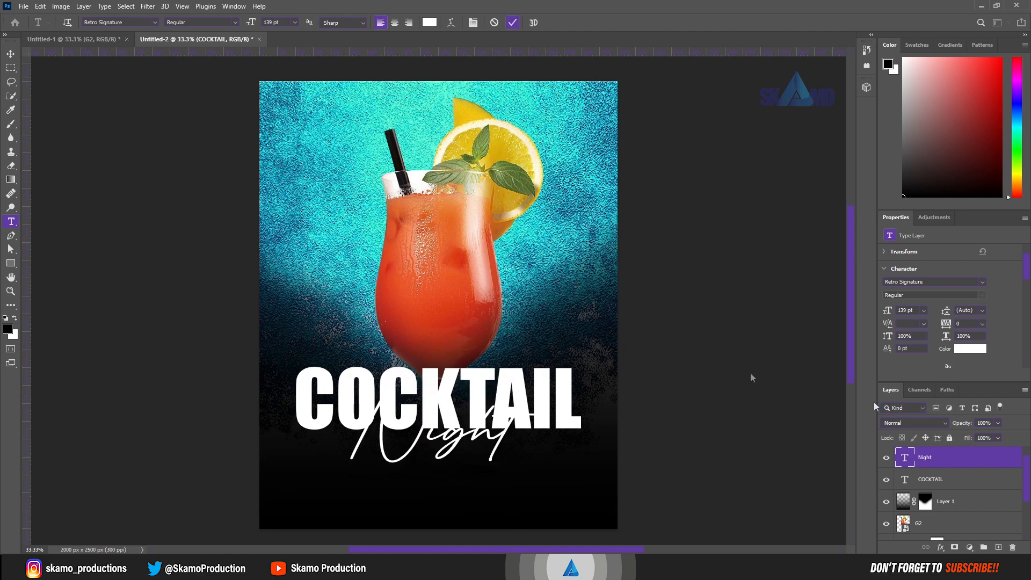
Step: Add a linear Gradient Overlay to the Night text layer, keeping the text in view beside the dialog
double_click(1006, 463)
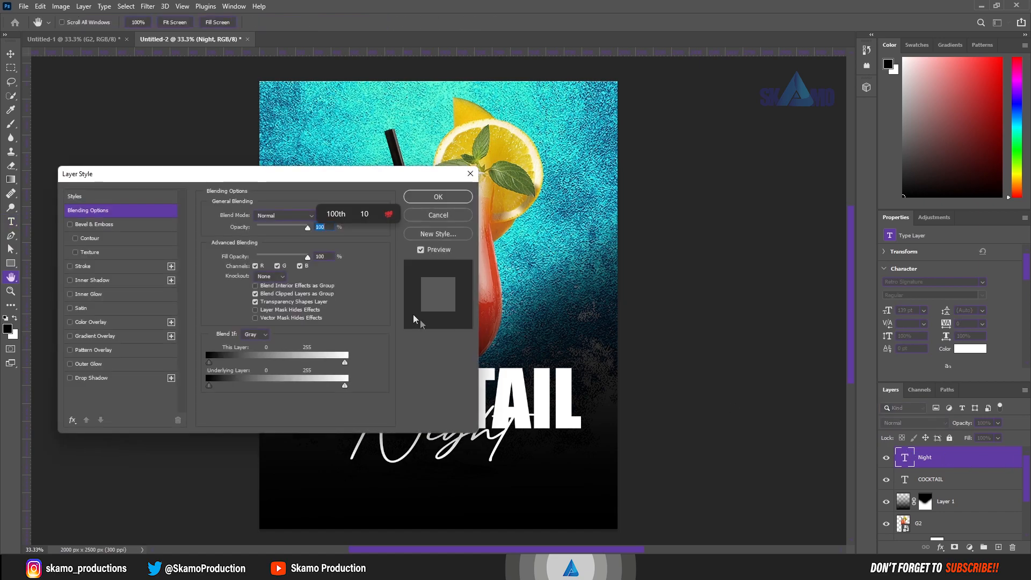
click(101, 337)
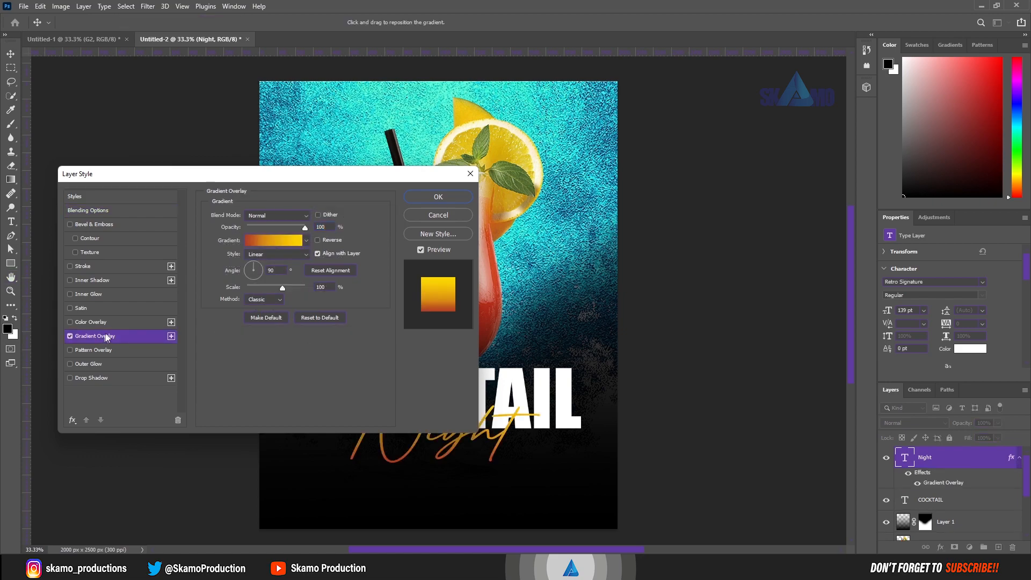
drag(290, 176, 488, 113)
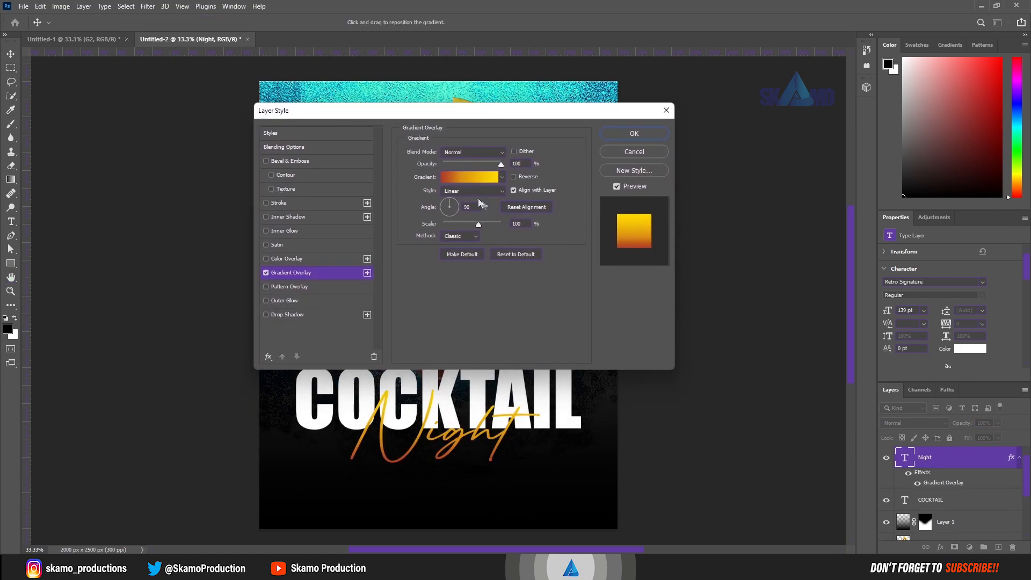
Step: Change the start stop of the Night overlay gradient to the brighter red d52c06
click(475, 179)
click(592, 278)
click(641, 323)
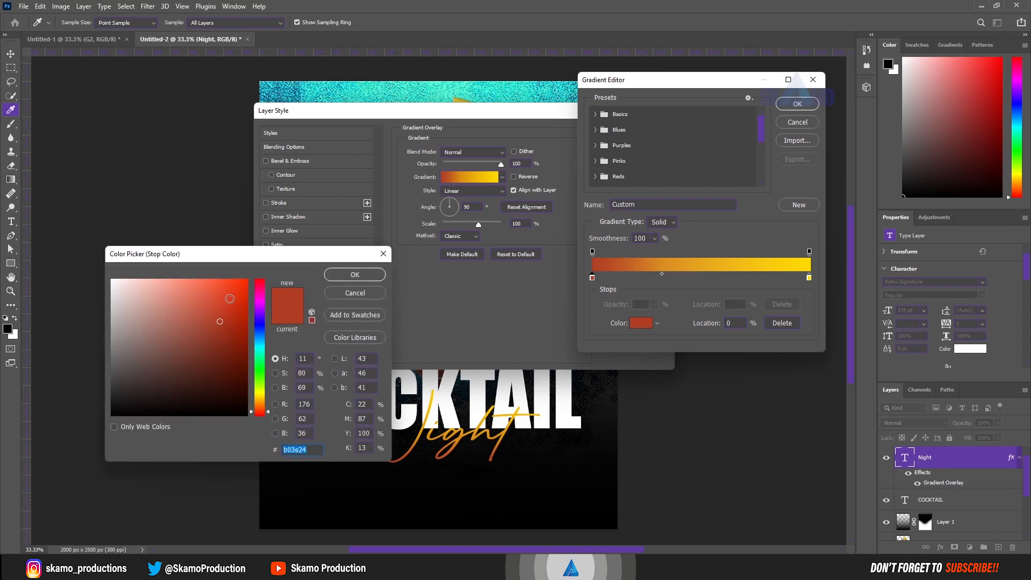
click(240, 299)
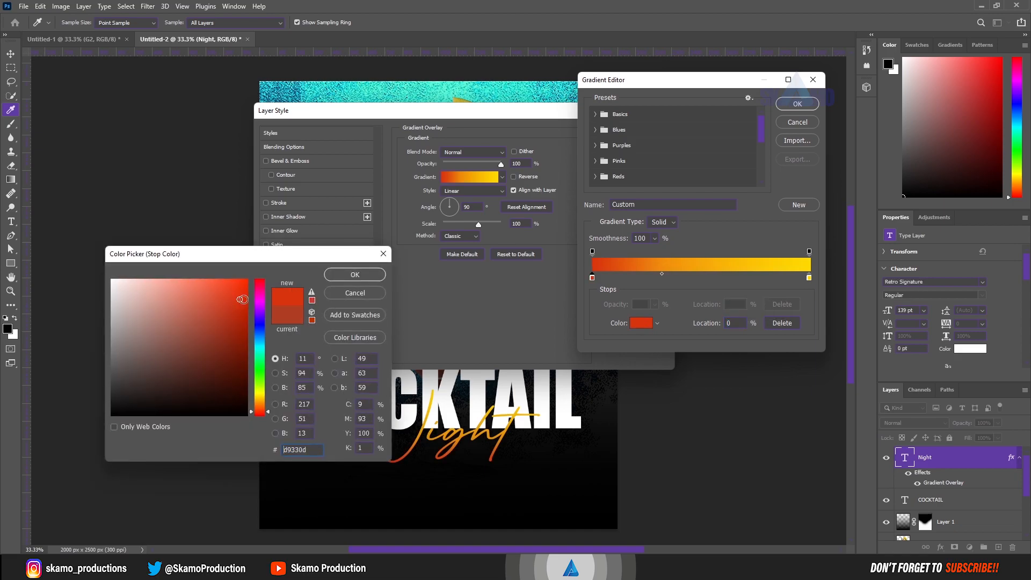
drag(239, 299, 244, 301)
click(354, 275)
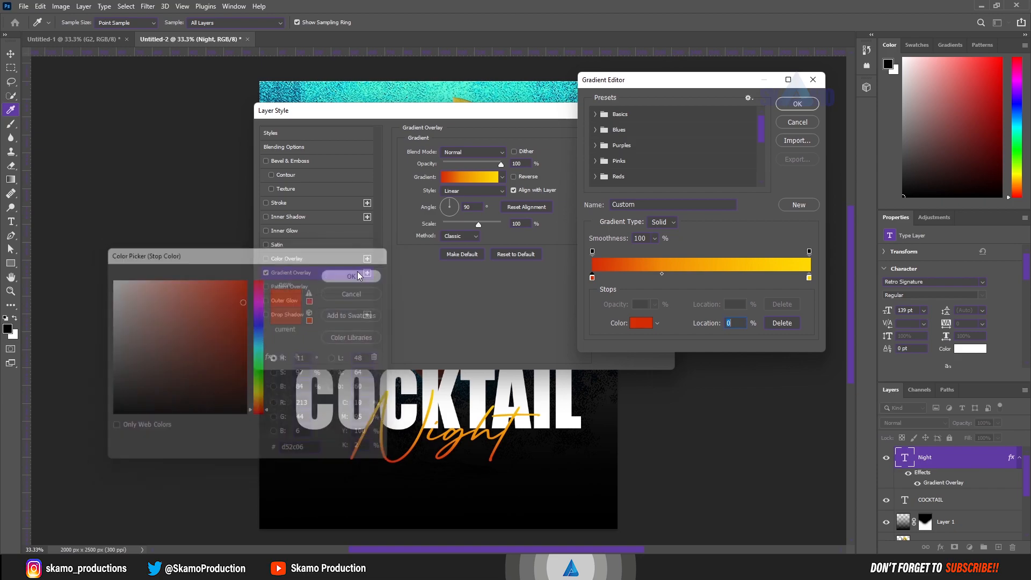
Step: Apply the gradient overlay with yellow ffd900 as its end colour and nudge the Night text slightly down
click(810, 278)
click(642, 322)
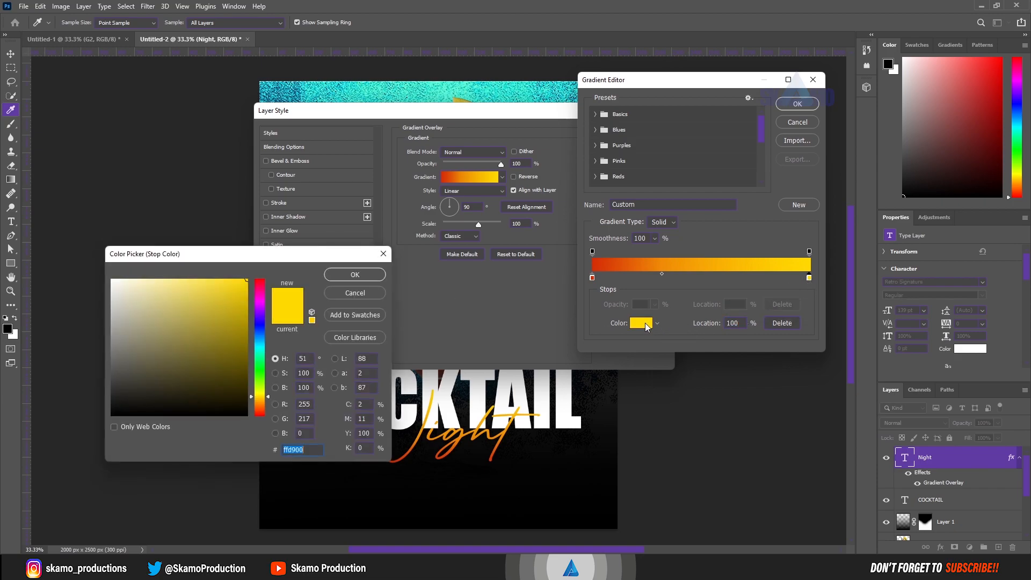
click(348, 276)
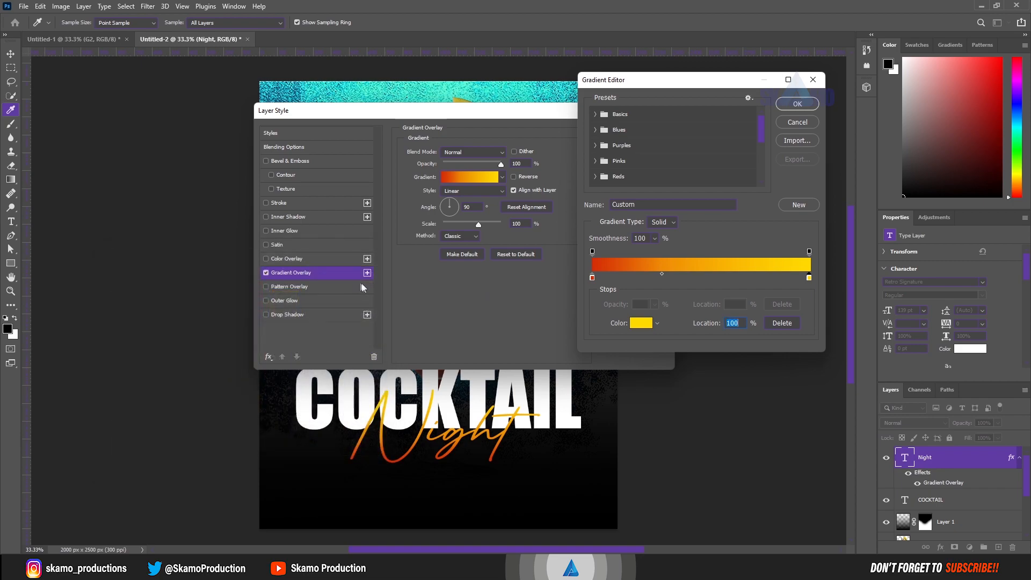
click(798, 105)
click(634, 133)
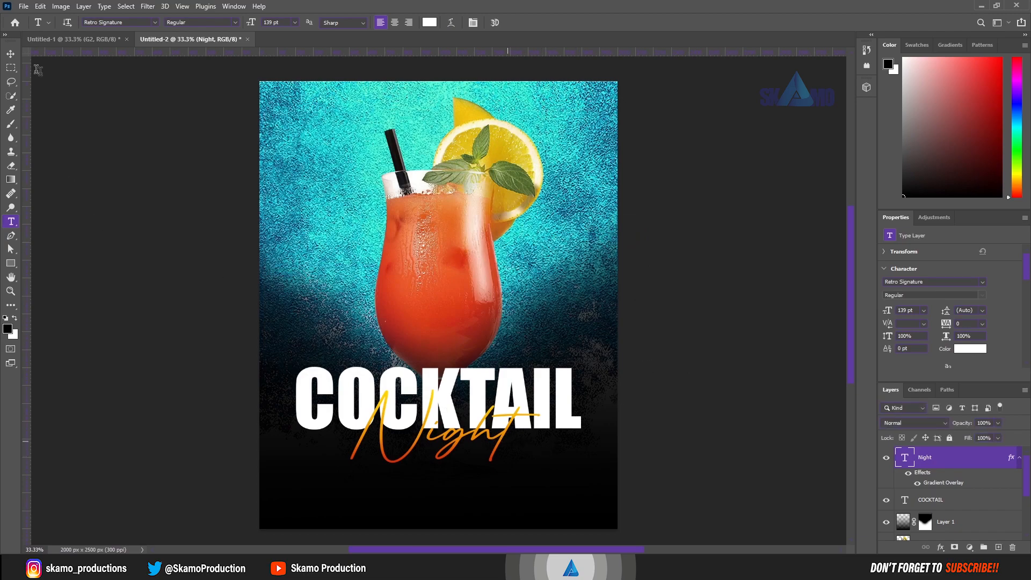
click(11, 56)
drag(465, 442, 465, 444)
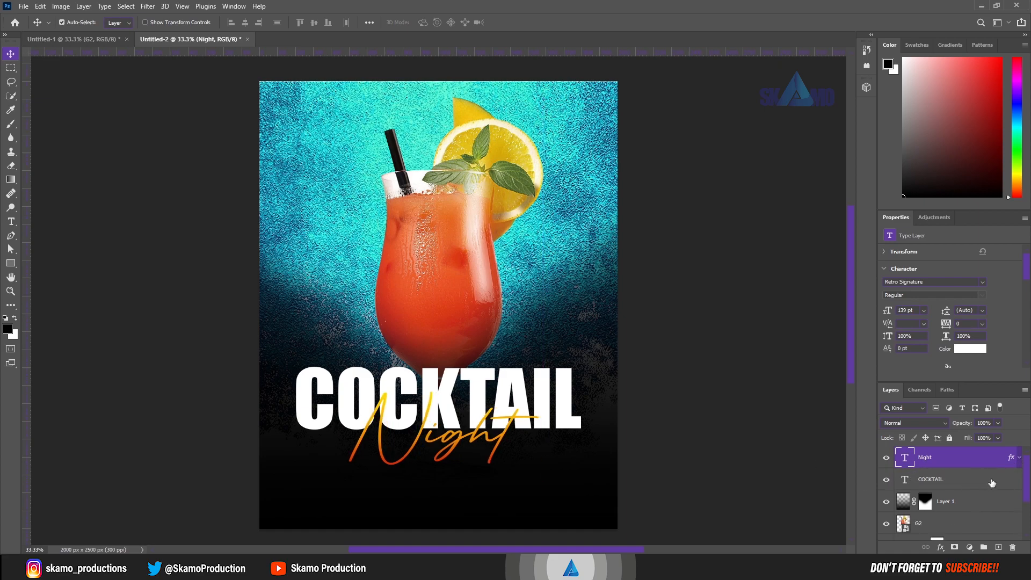
Step: Add a Bevel & Emboss effect with Texture to the COCKTAIL text layer
click(970, 485)
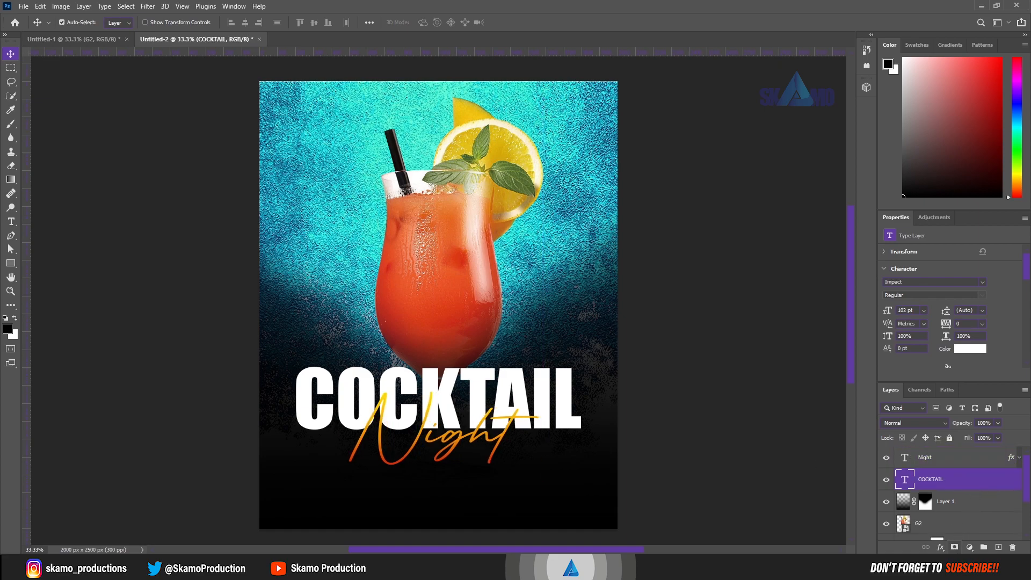
click(941, 548)
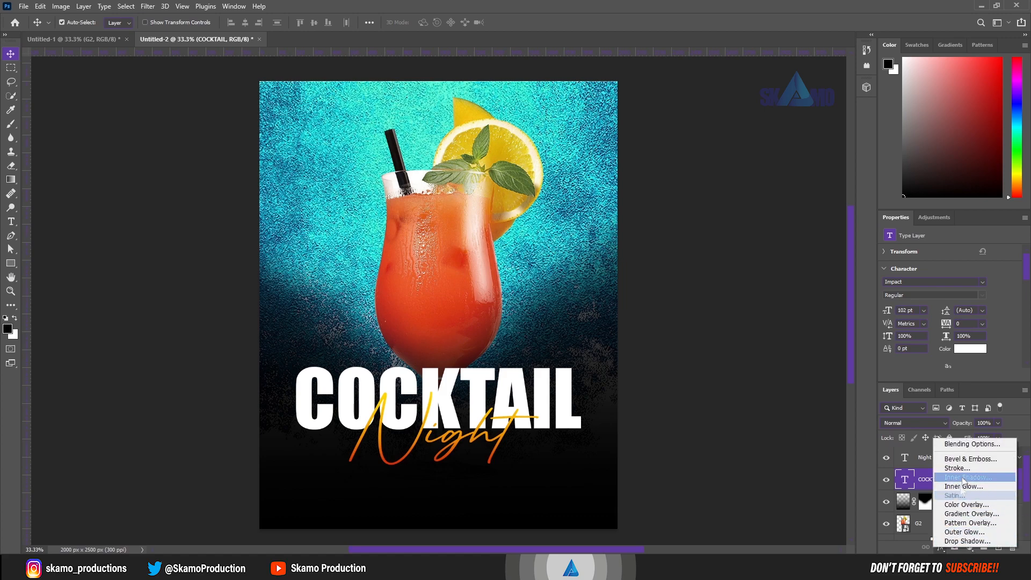
click(965, 444)
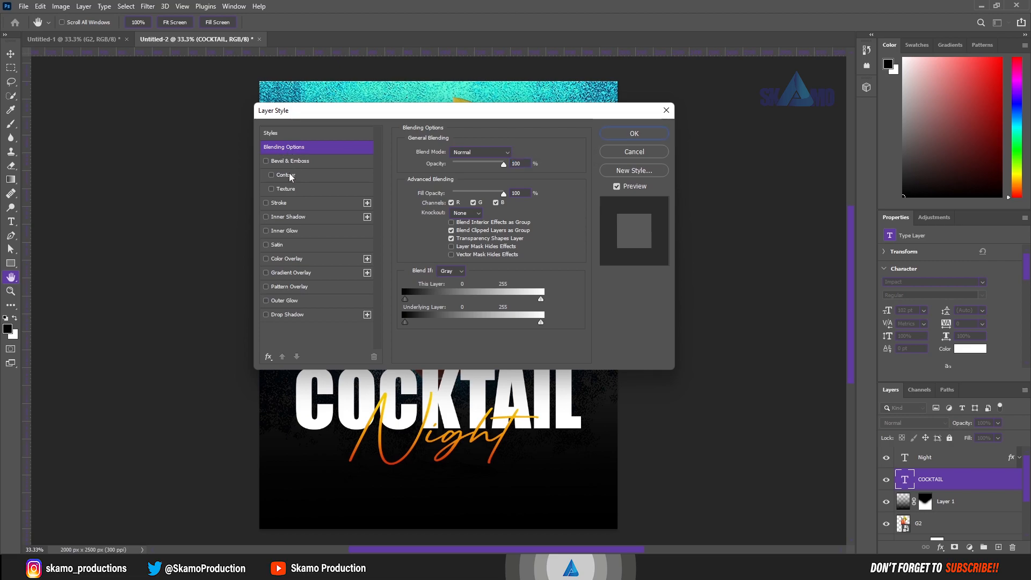
click(283, 190)
drag(346, 113, 573, 88)
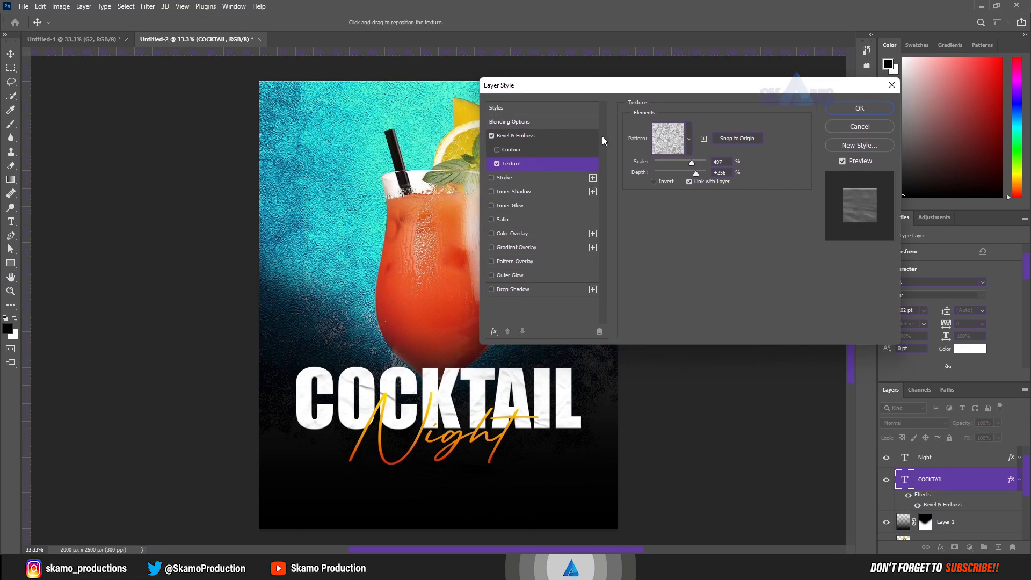
Step: Keep the Water texture pattern on COCKTAIL, set its scale to 381% and depth to +504%, and apply the style
click(673, 142)
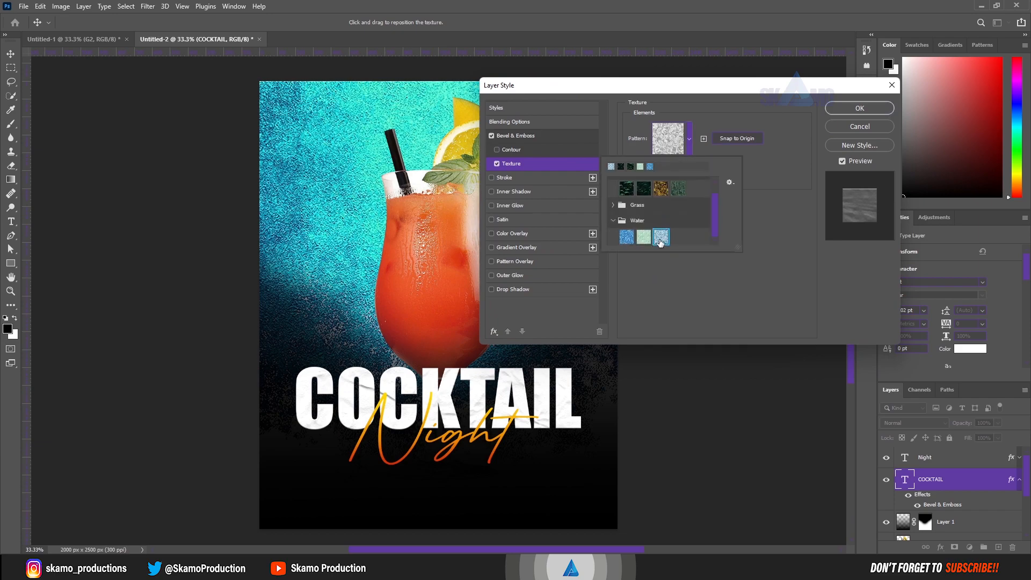
click(747, 172)
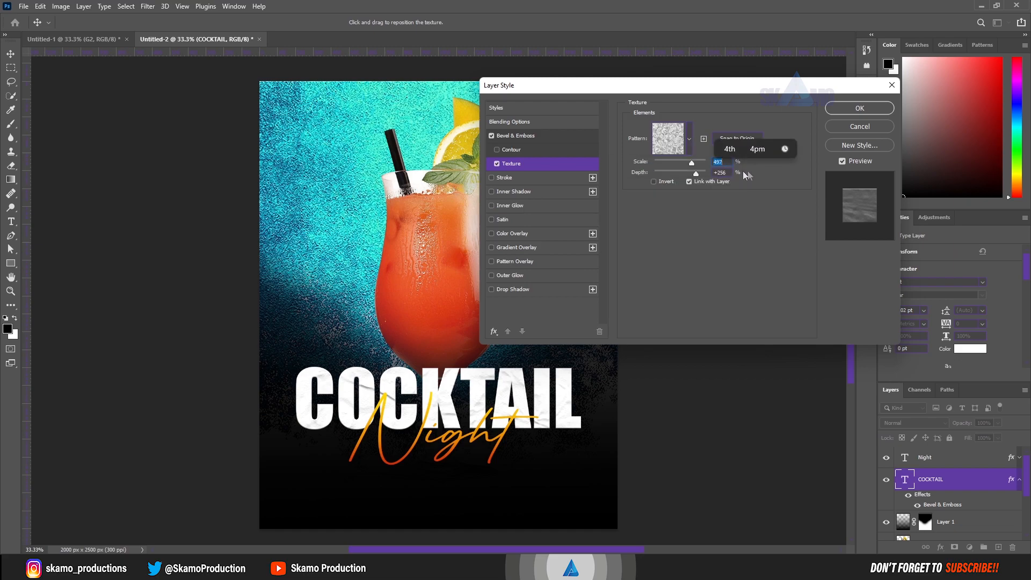
drag(691, 160, 688, 160)
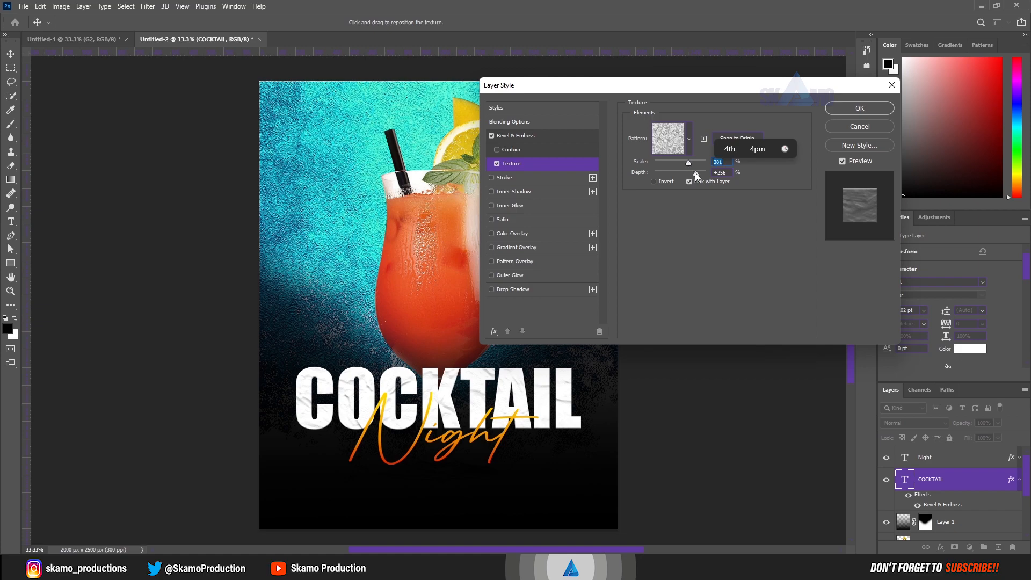
drag(696, 173, 699, 175)
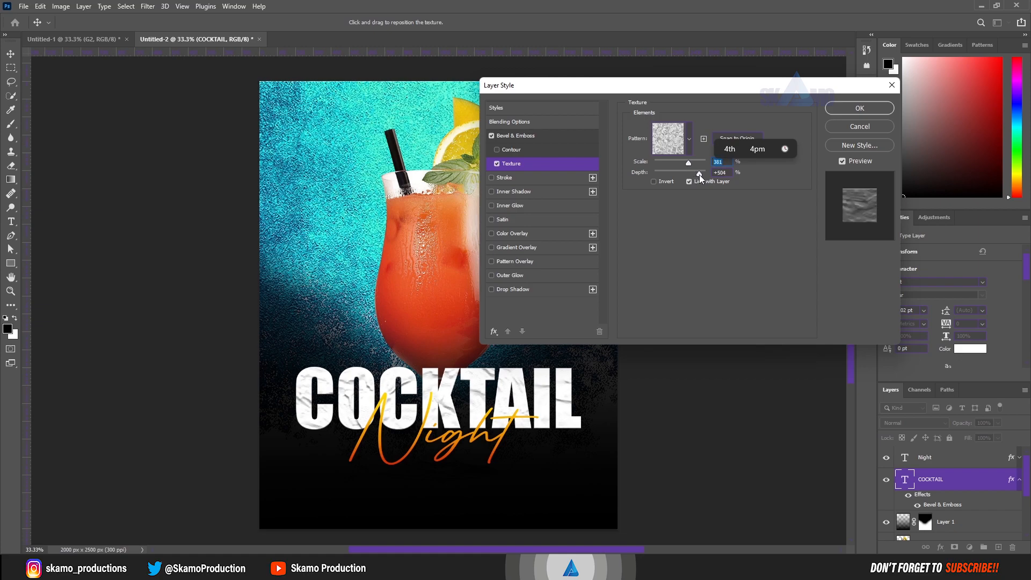
click(862, 111)
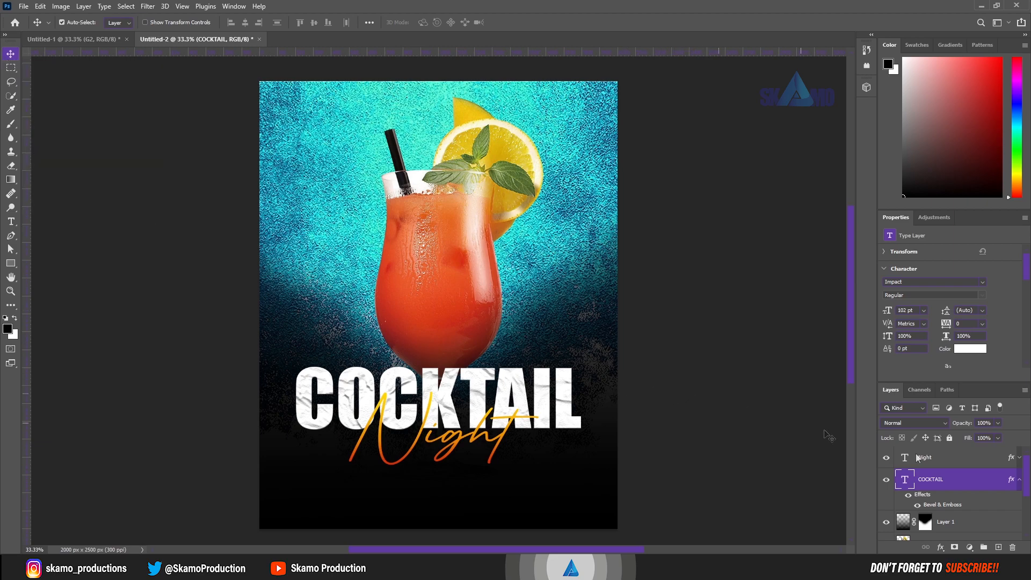
Step: Draw a rectangle about 311 by 459 px beside the glass on its left and remove its fill
click(1019, 484)
click(717, 402)
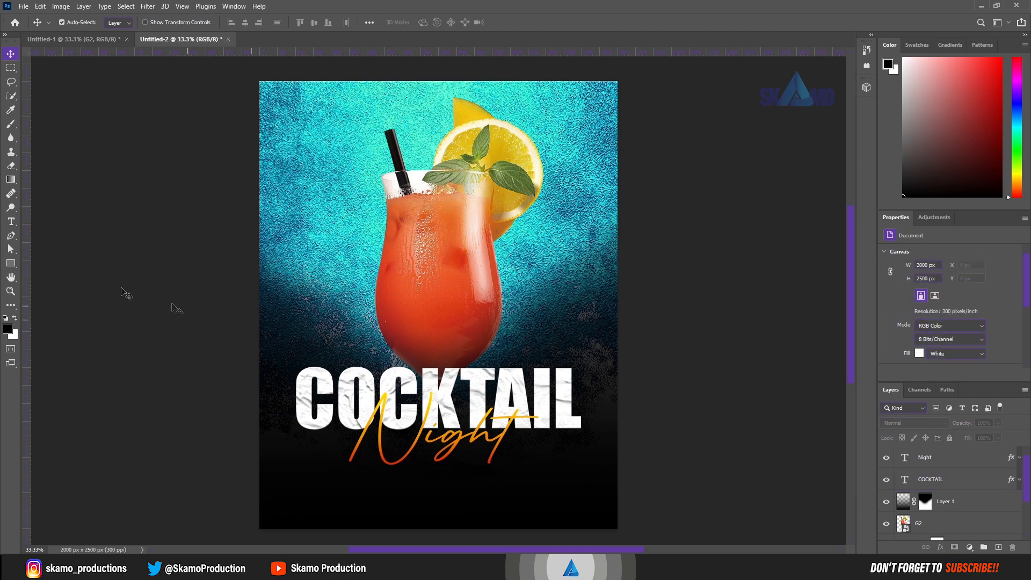
click(10, 263)
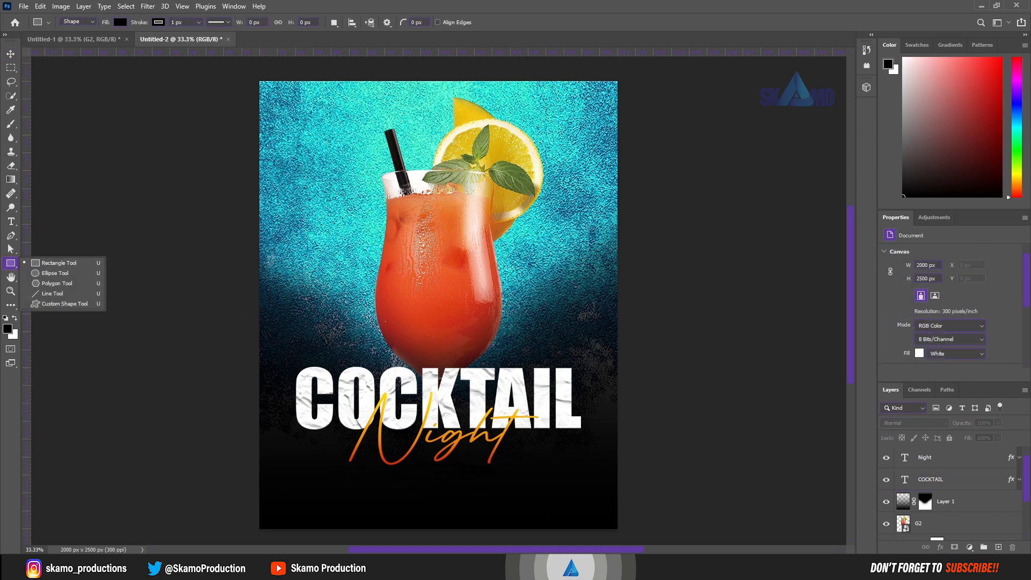
drag(283, 227, 337, 309)
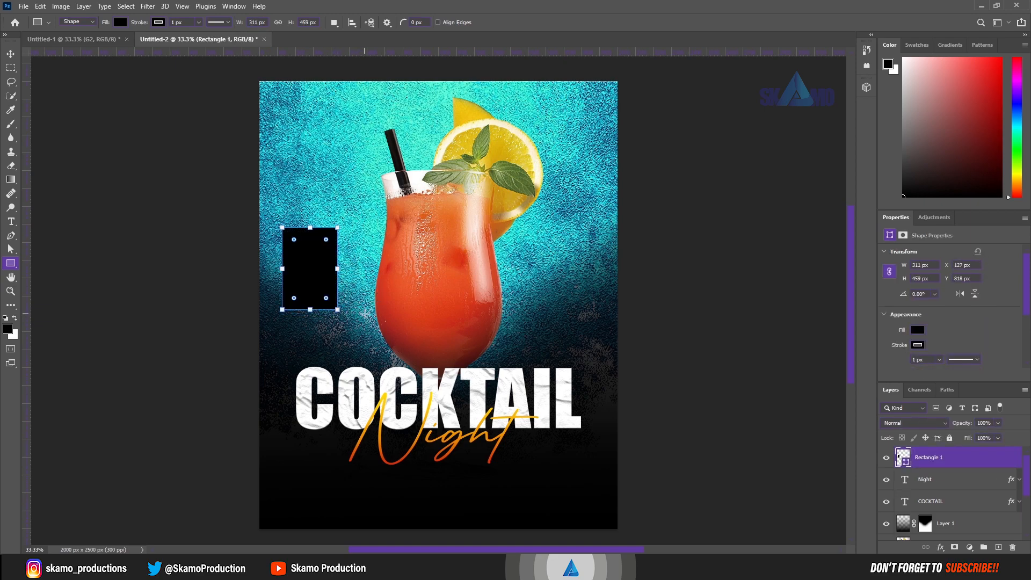
click(918, 329)
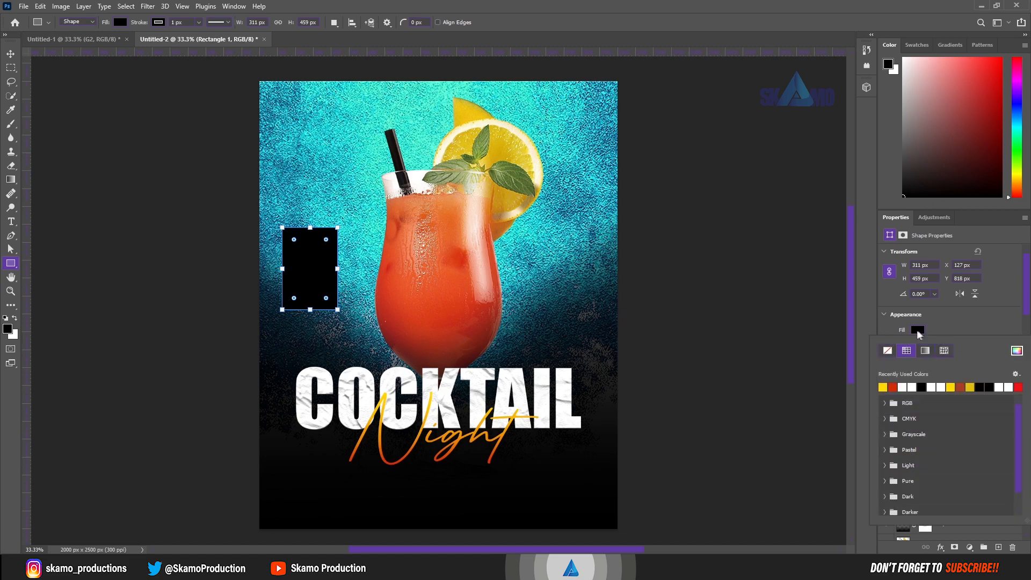
click(887, 351)
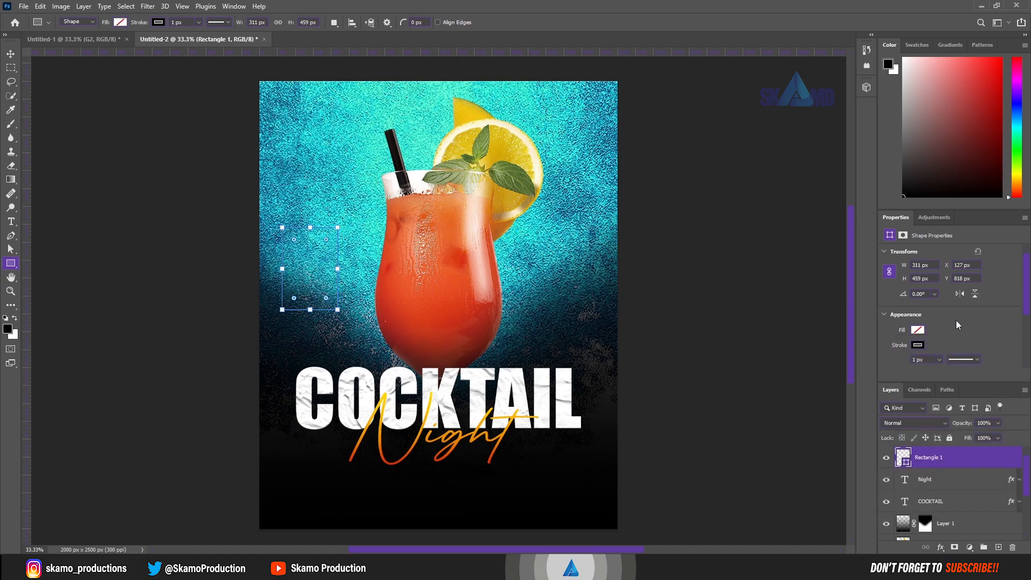
Step: Give the rectangle a white stroke 7 px wide
click(918, 345)
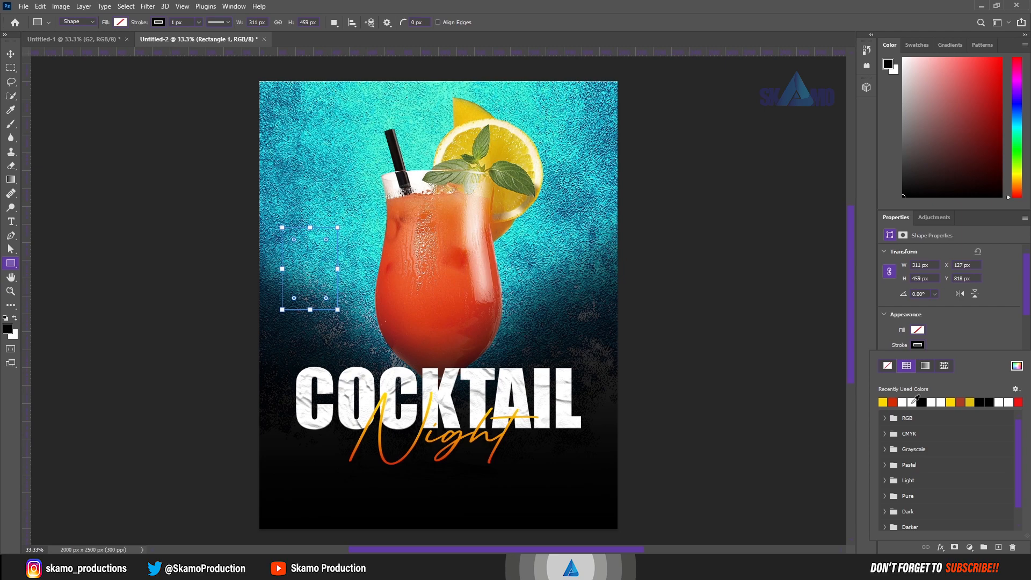
click(913, 402)
click(958, 343)
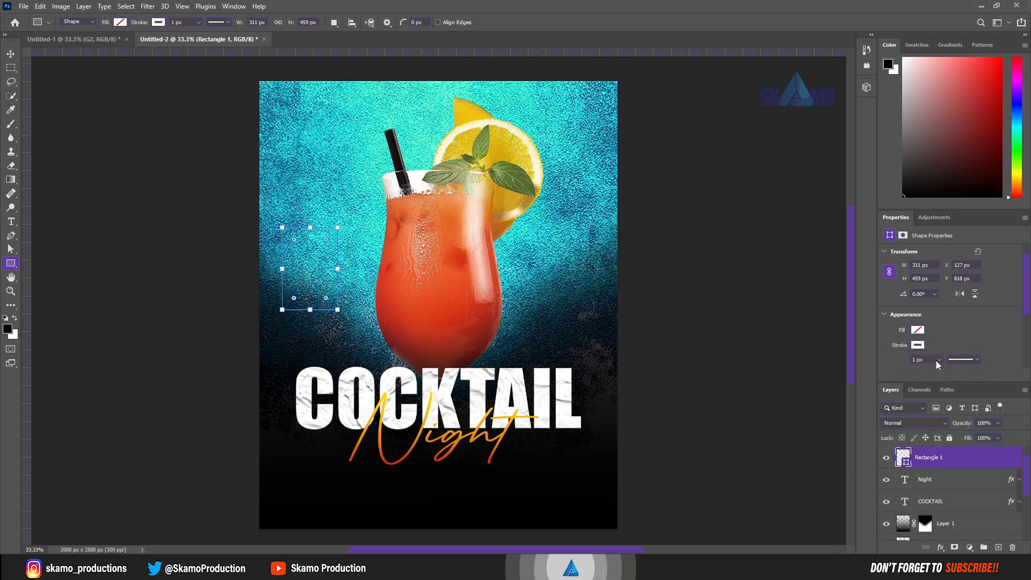
click(919, 361)
drag(916, 361, 891, 376)
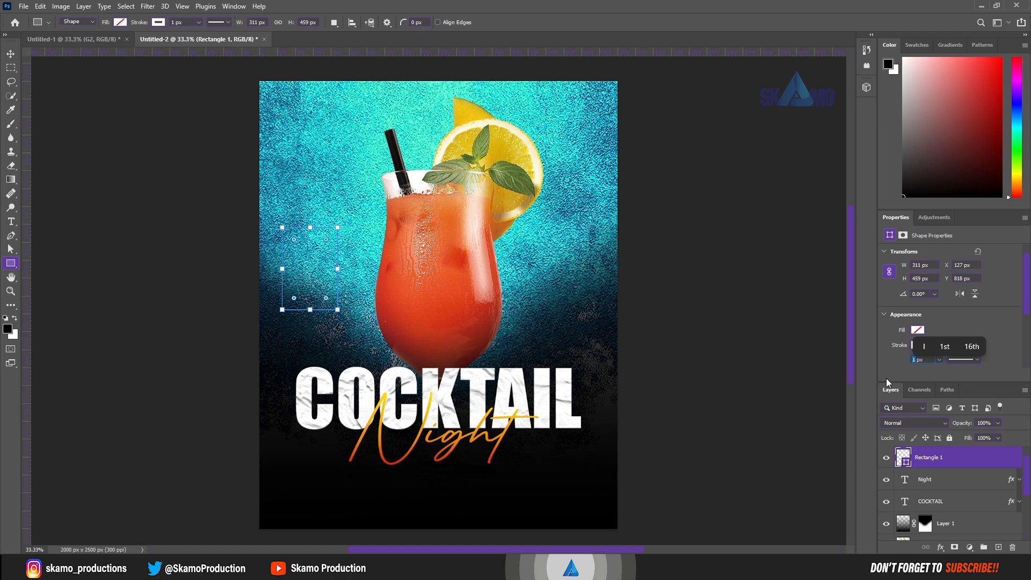
text(7)
key(Return)
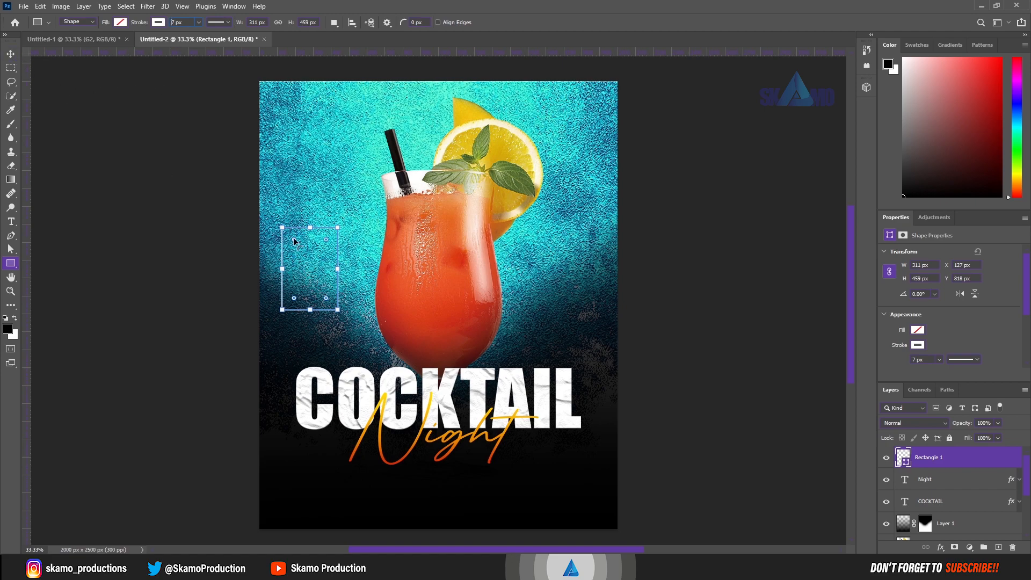
Step: Round the rectangle's corners and move it just above the start of the COCKTAIL title
drag(293, 241, 291, 241)
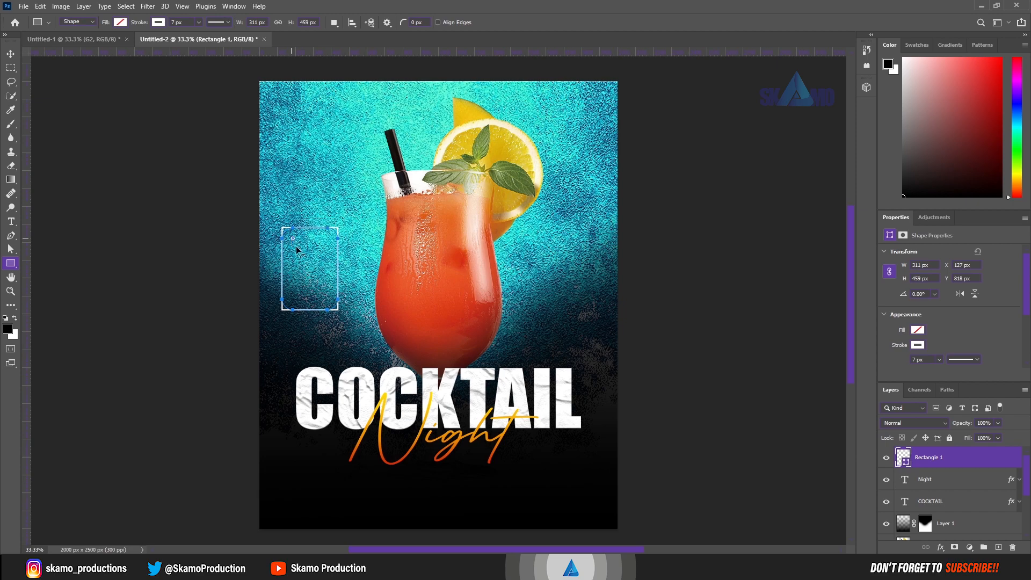
click(9, 55)
drag(310, 314, 320, 366)
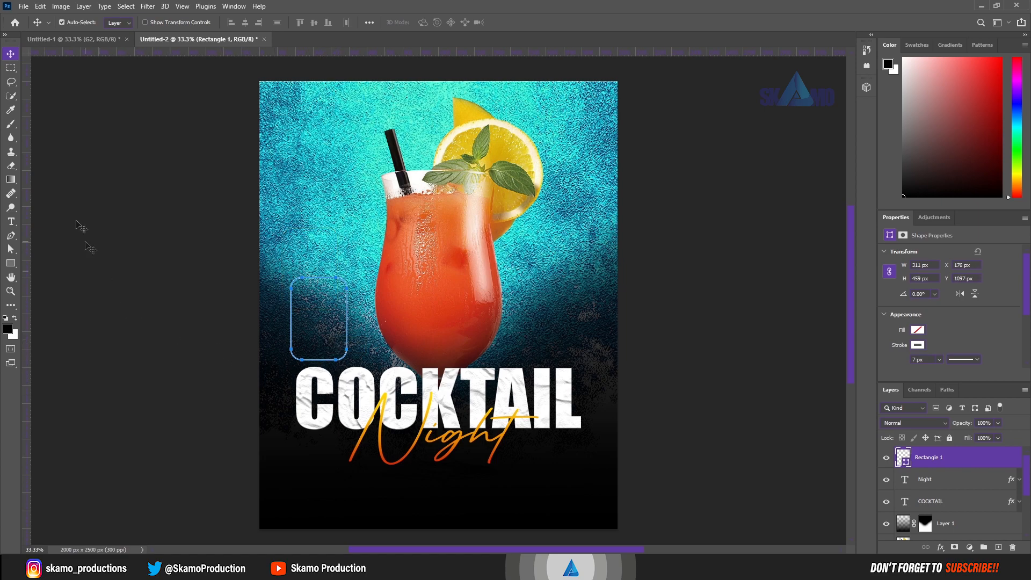
Step: Add the text "23" in white Impact above the rounded rectangle
click(93, 217)
click(11, 222)
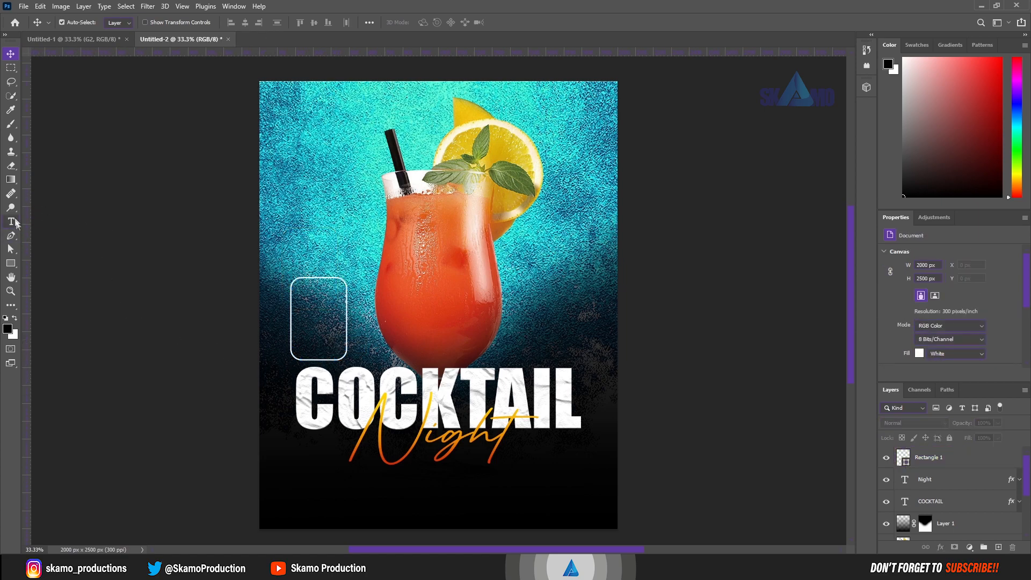
click(296, 234)
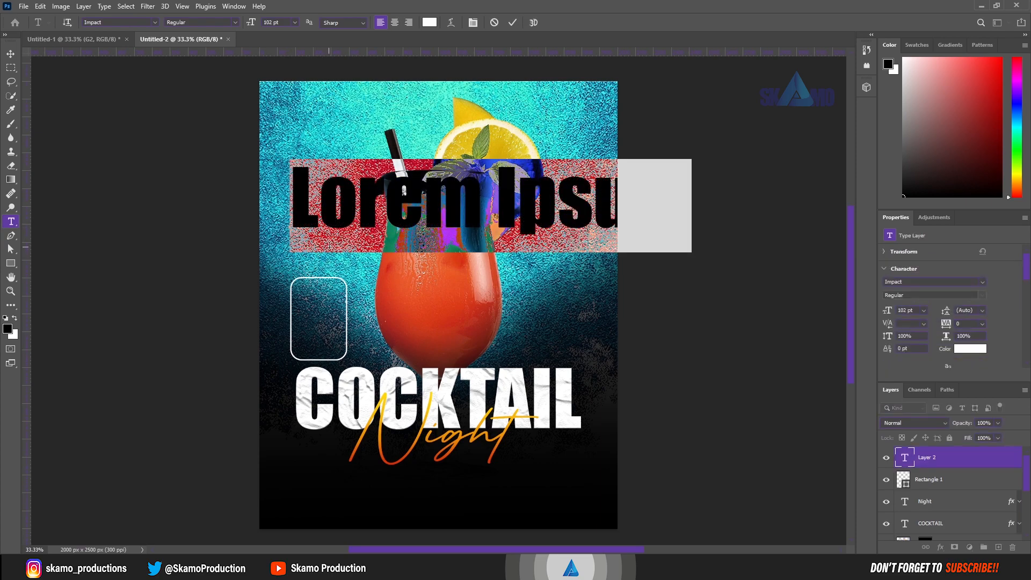
text(23)
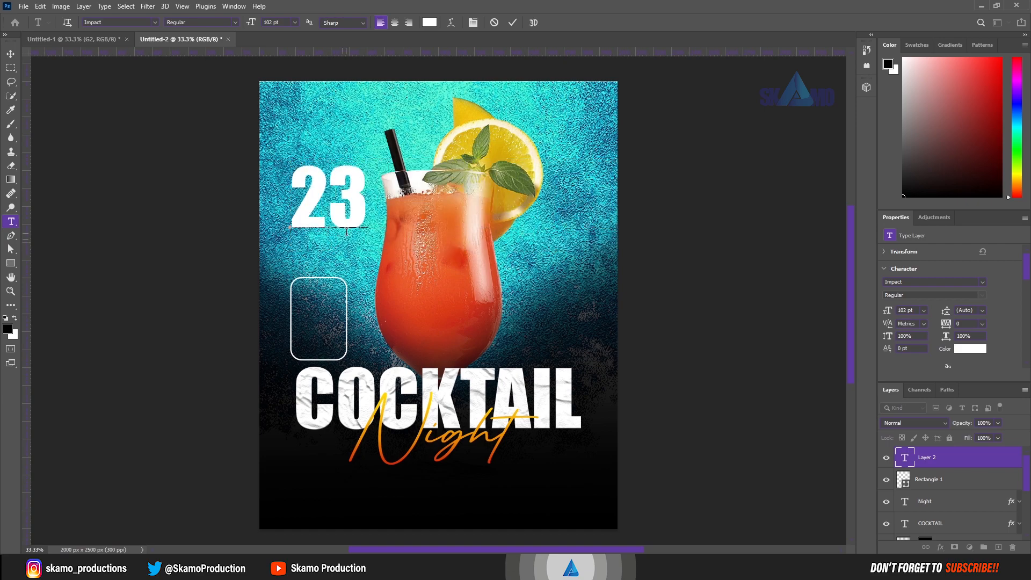
Step: Set the size of the "23" text to 47 pt and centre it inside the rounded rectangle
drag(368, 225, 290, 225)
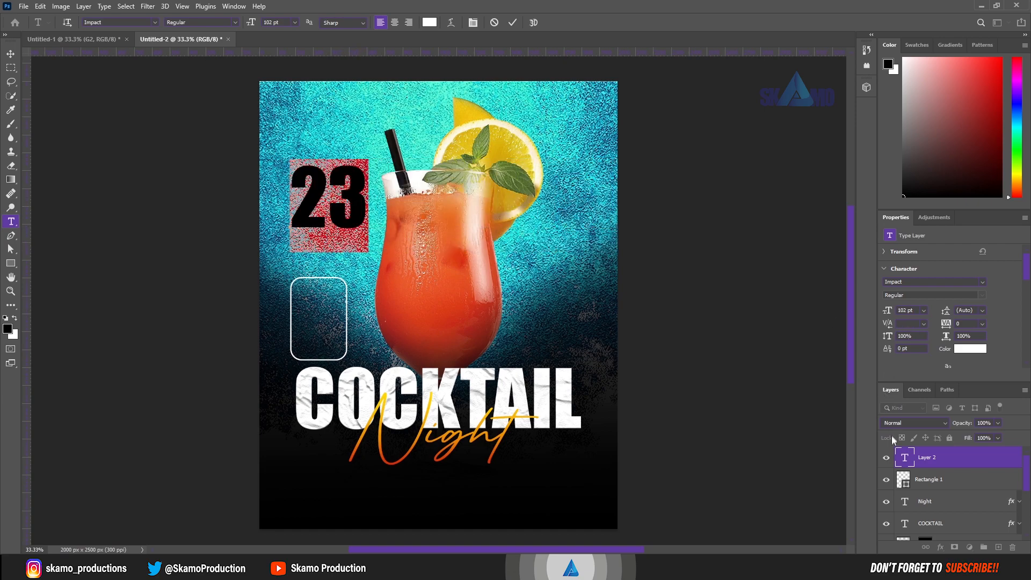
drag(889, 311, 851, 311)
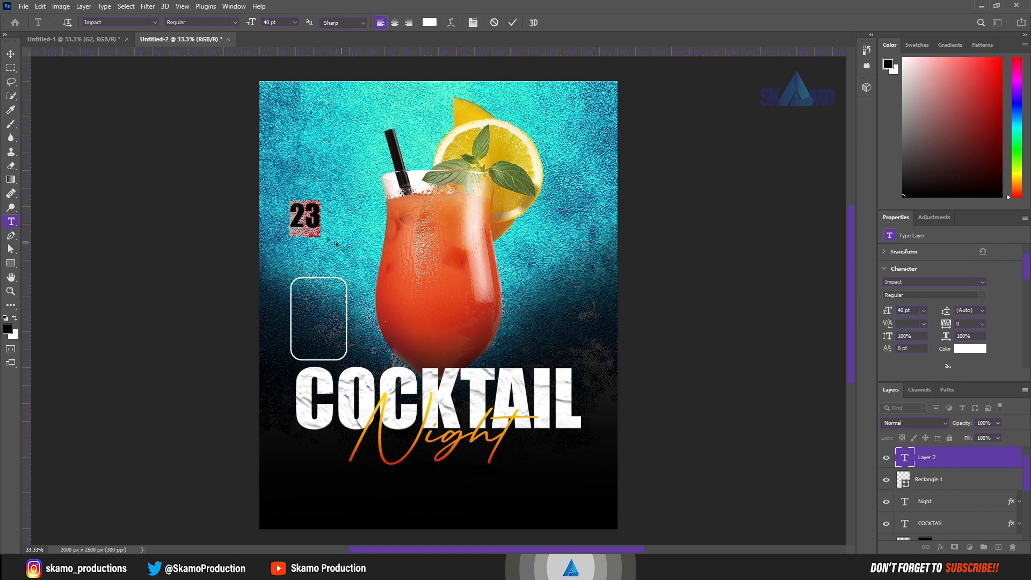
drag(891, 315, 896, 314)
drag(332, 270, 343, 373)
click(512, 22)
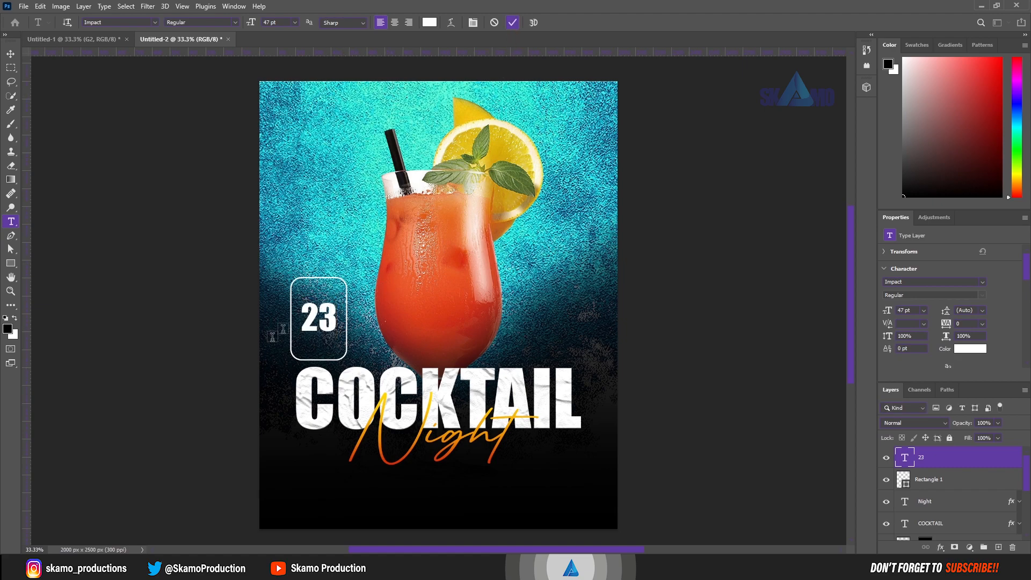
Step: Duplicate the "23" text directly above itself and change the copy to "FRI"
click(11, 54)
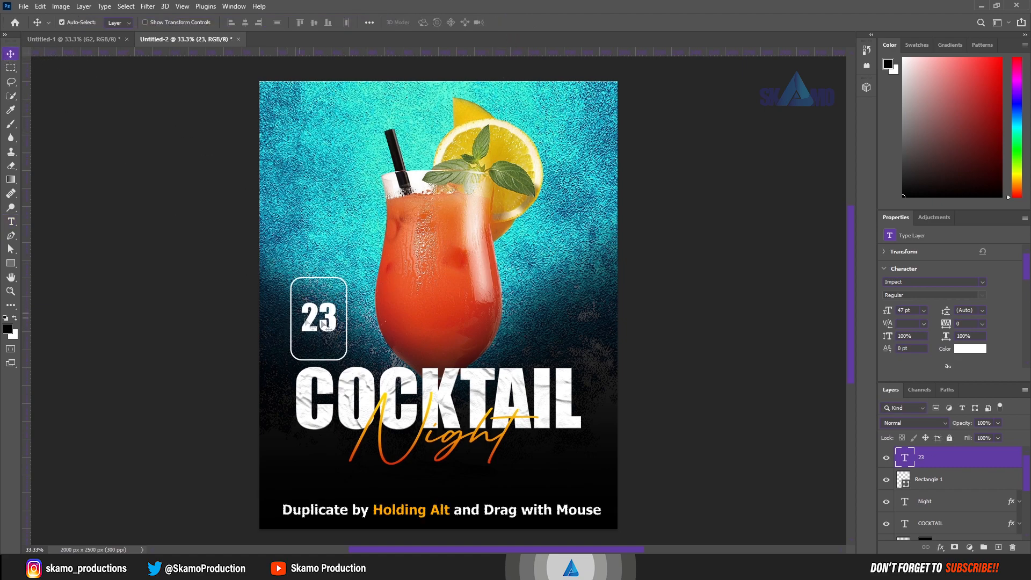
drag(315, 315, 315, 290)
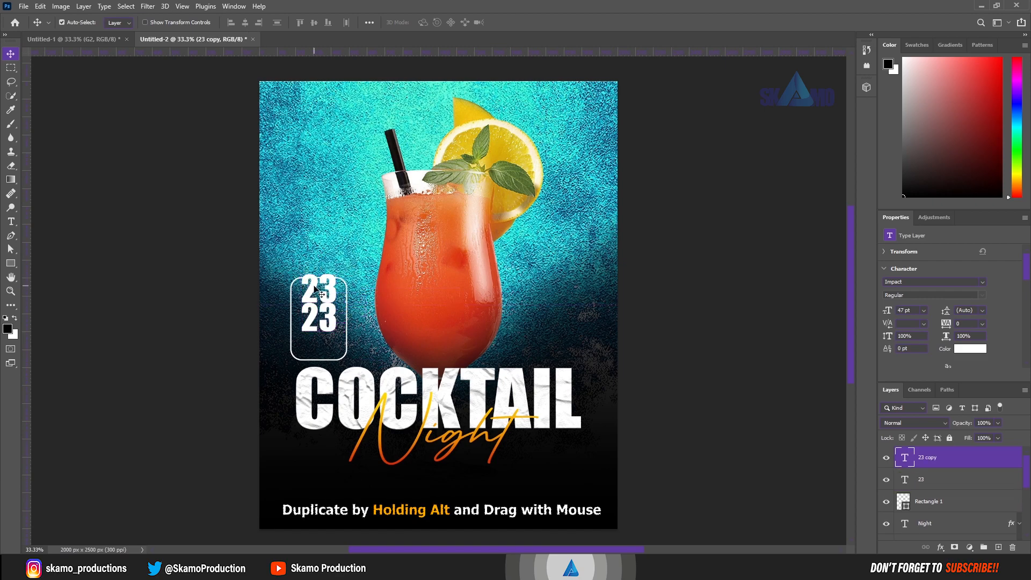
double_click(319, 288)
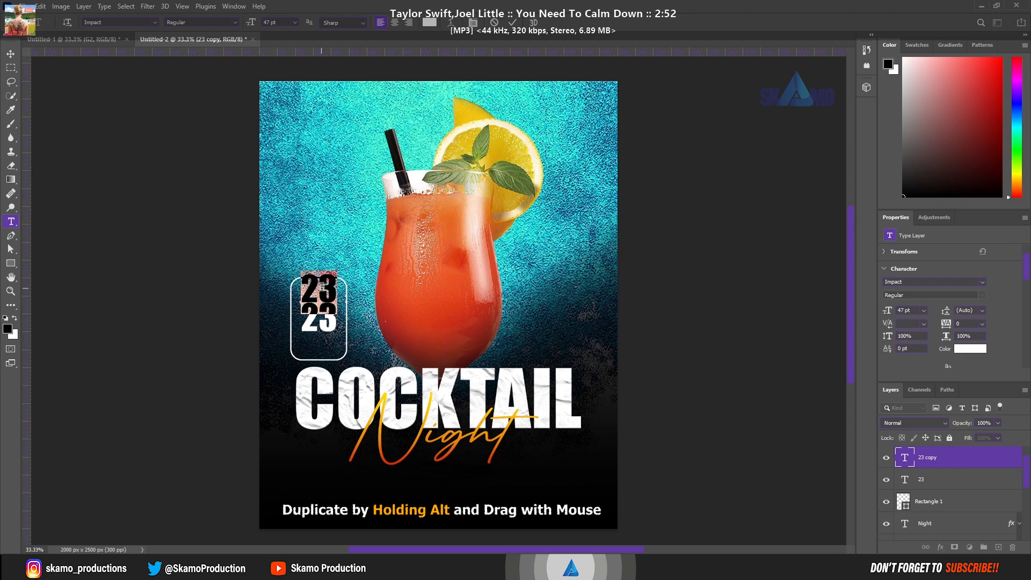
key(BackSpace)
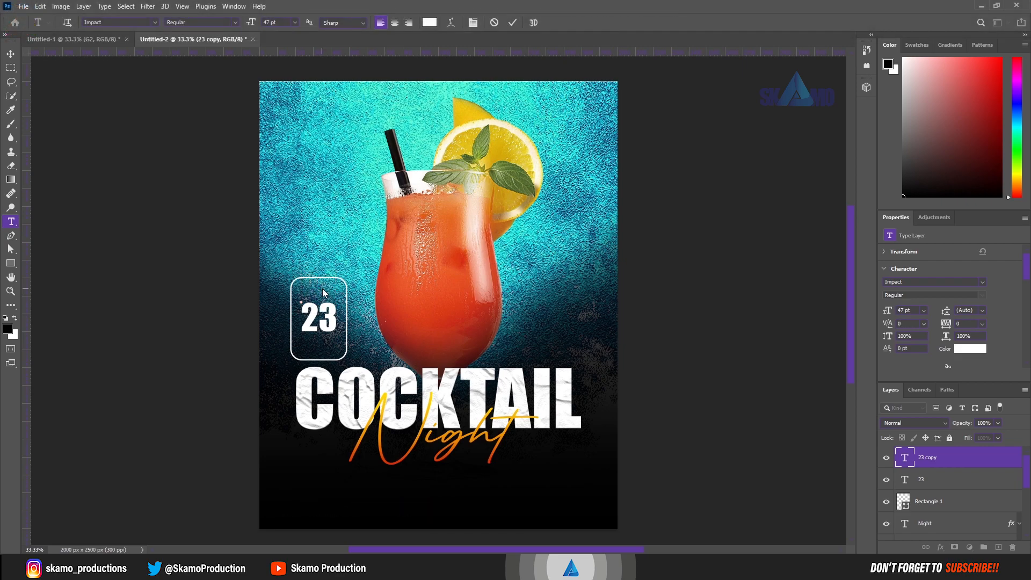
text(FRI)
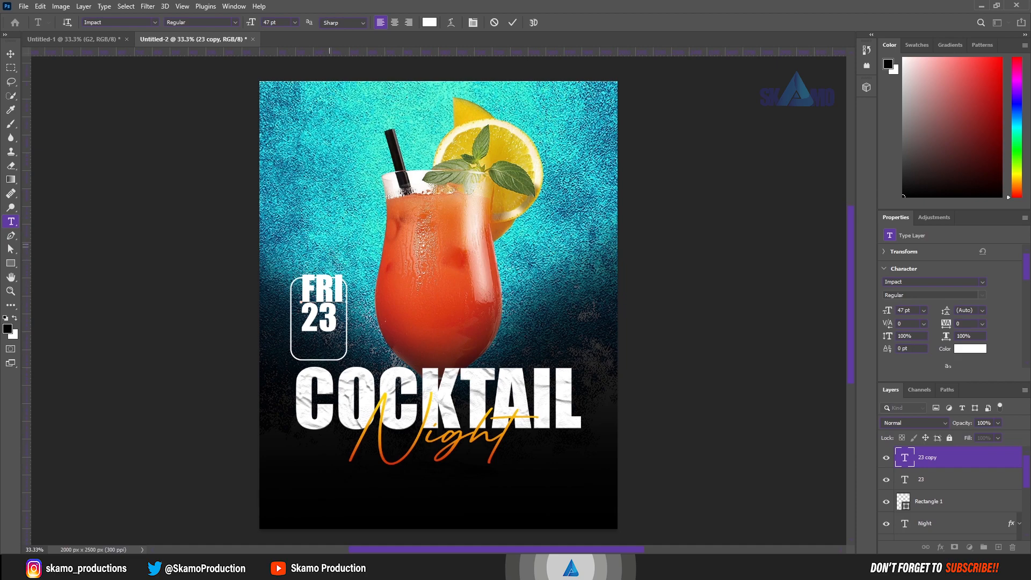
Step: Set the size of the "FRI" text to 39 pt and select the "23" text
drag(342, 287, 285, 294)
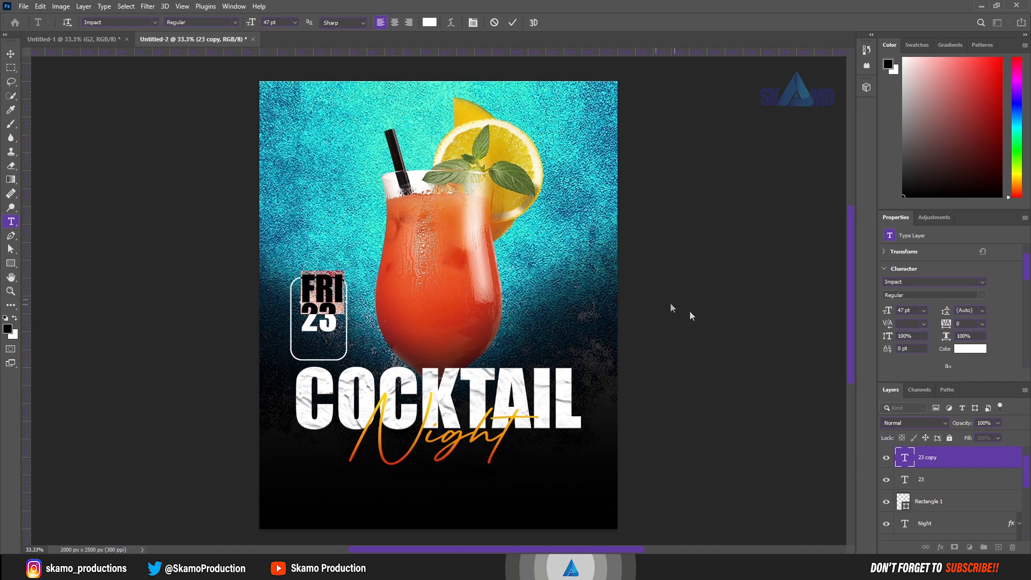
drag(891, 314, 883, 312)
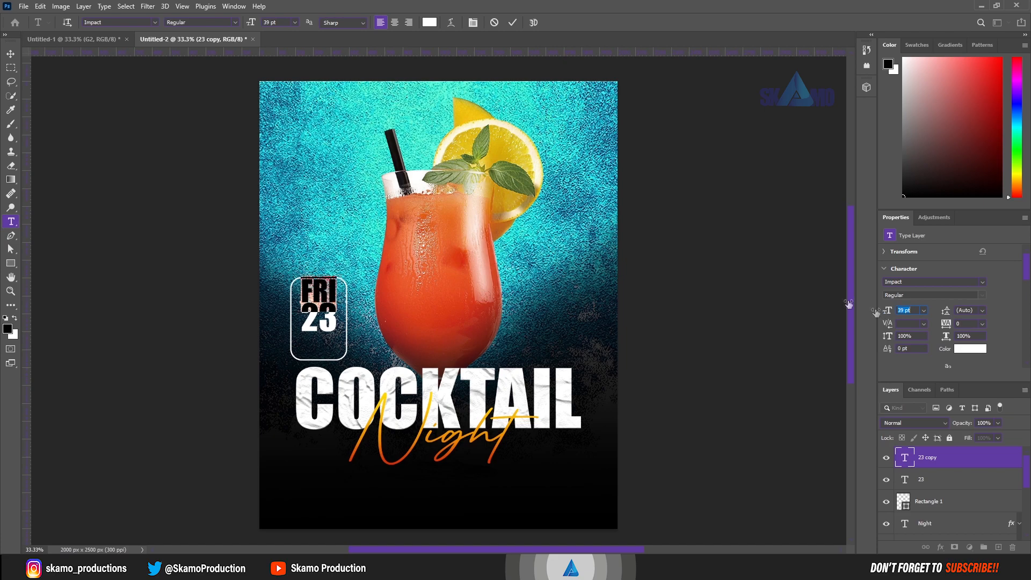
click(513, 22)
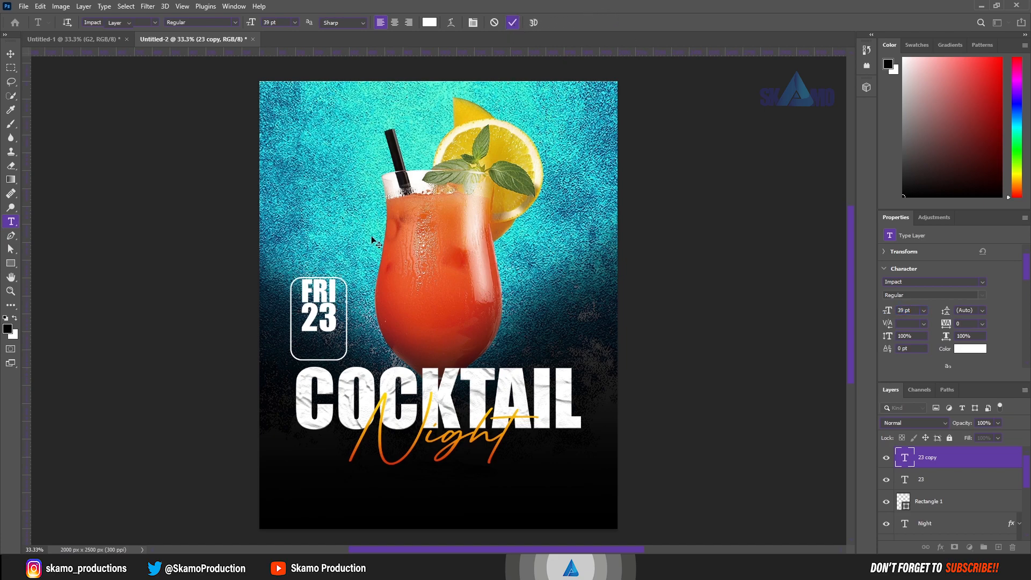
key(v)
click(333, 326)
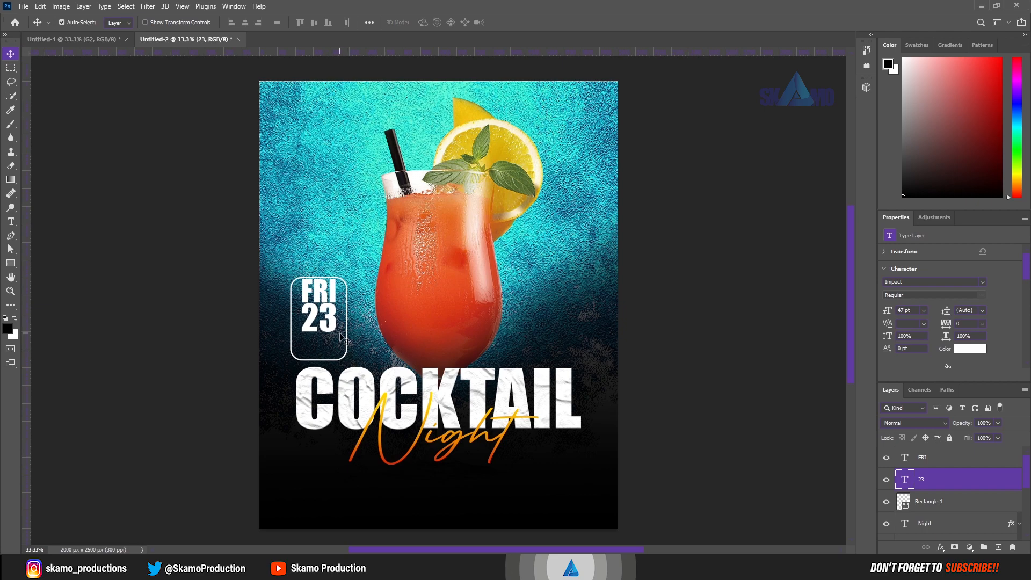
Step: Duplicate the "FRI" text, place the copy below "23" inside the frame and change it to "DEC"
click(334, 297)
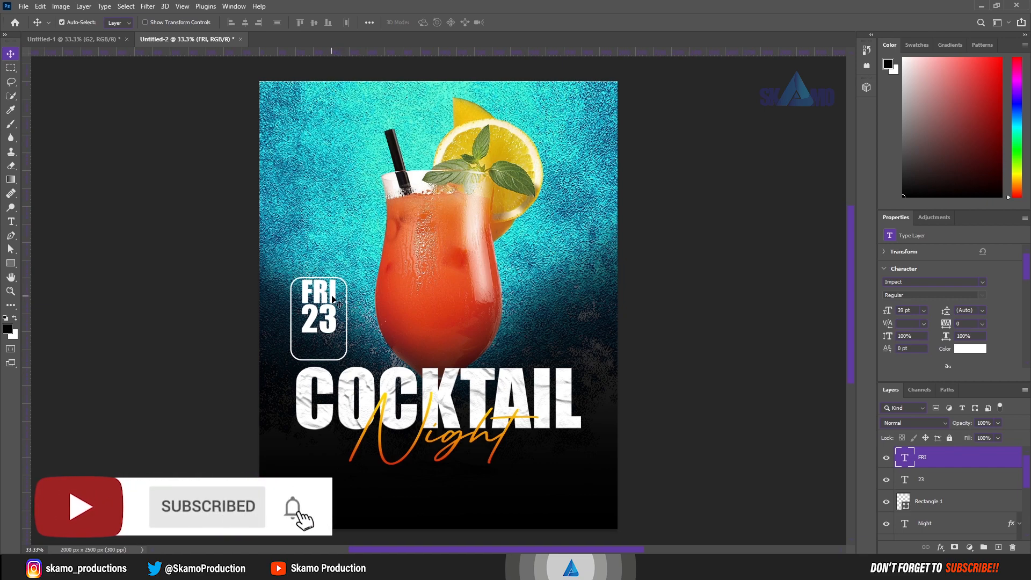
drag(955, 460, 999, 548)
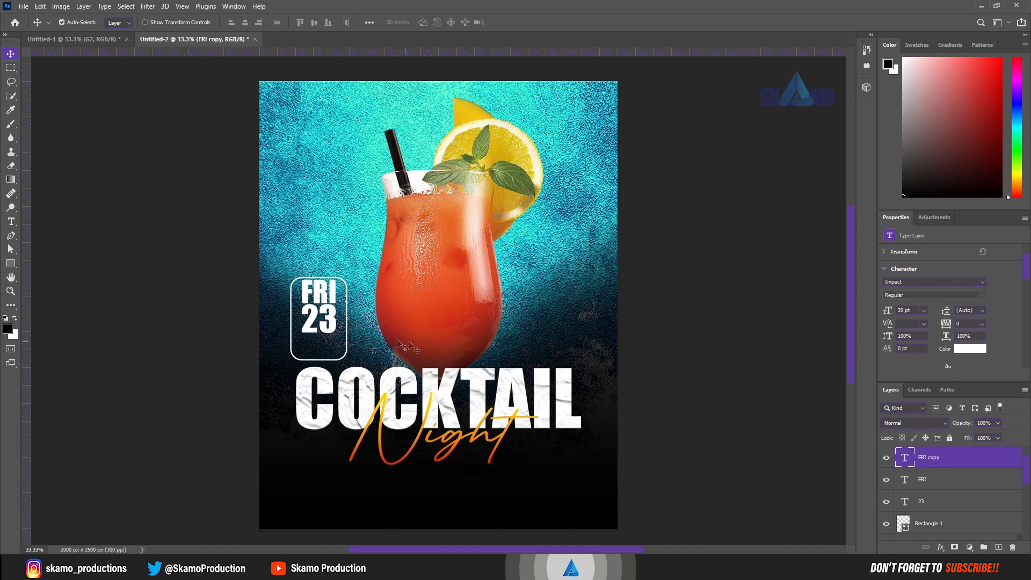
drag(323, 294, 322, 346)
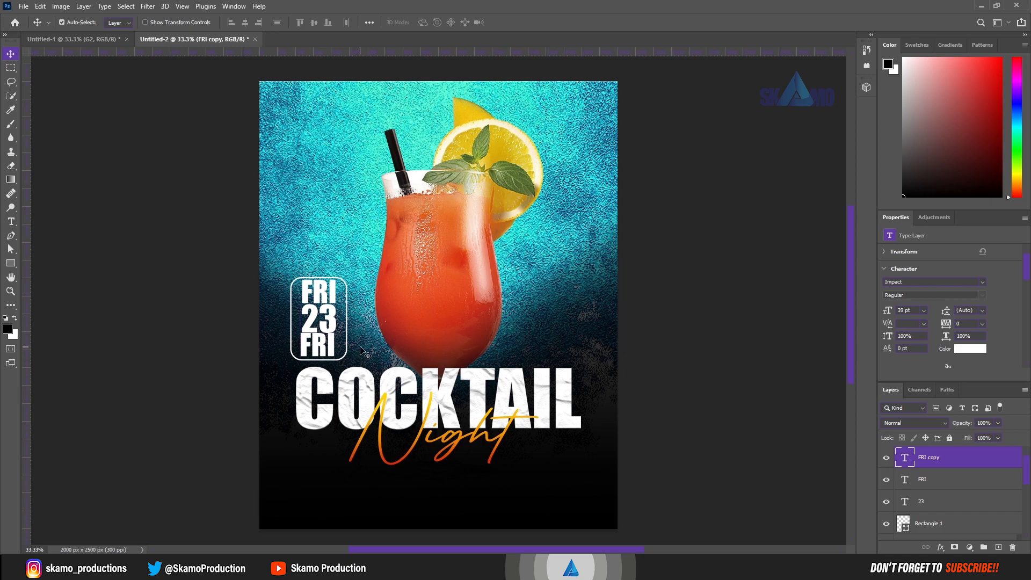
key(t)
double_click(319, 342)
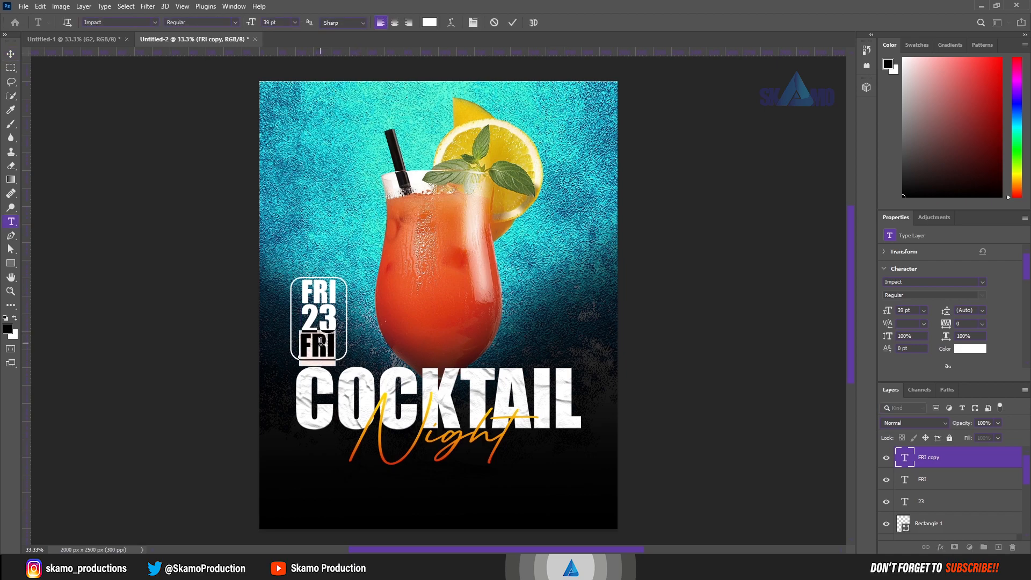
text(DEC)
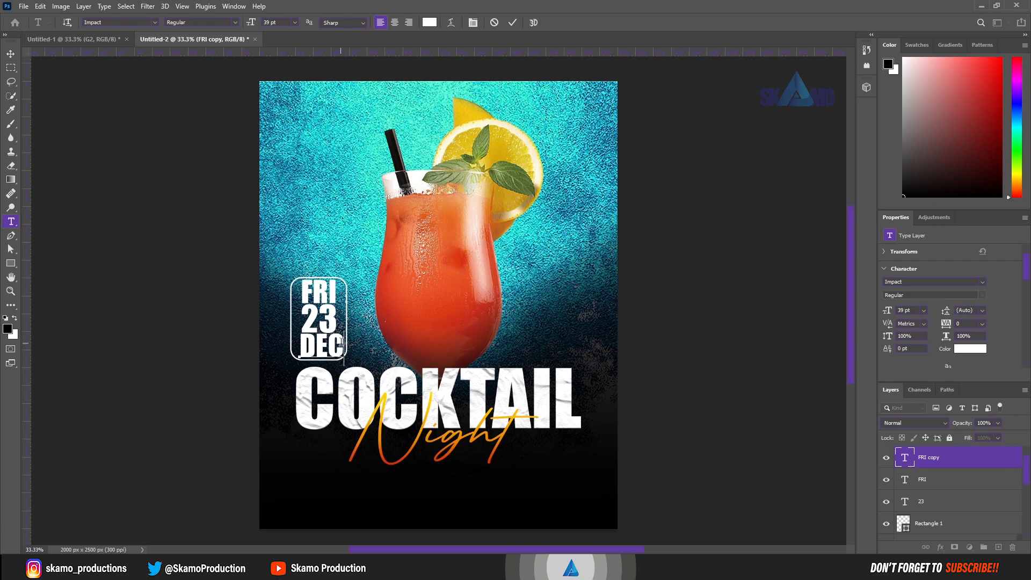
Step: Set the size of the "DEC" text to 34 pt and select the rounded rectangle's layer
drag(342, 342, 272, 338)
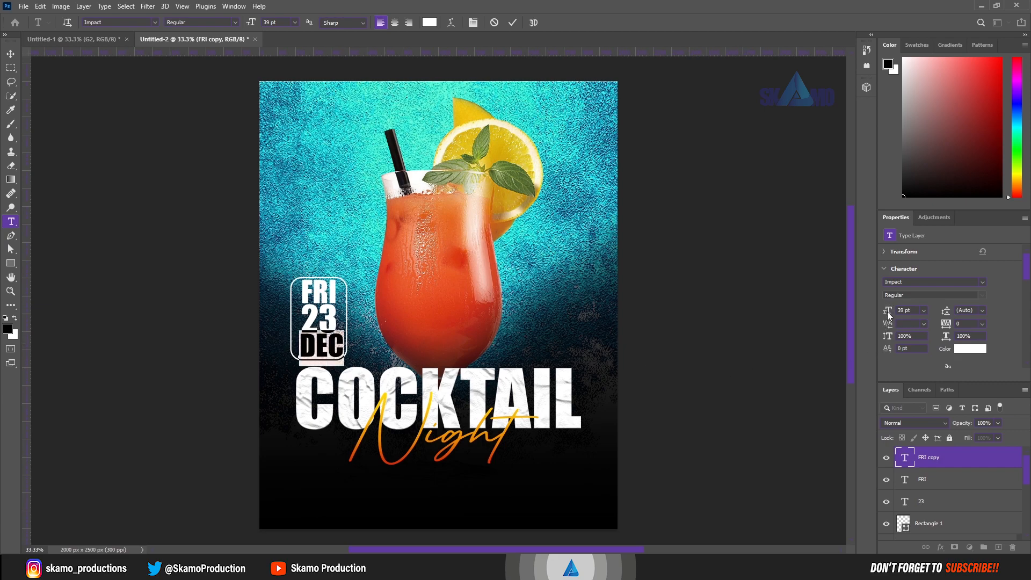
drag(886, 314, 886, 313)
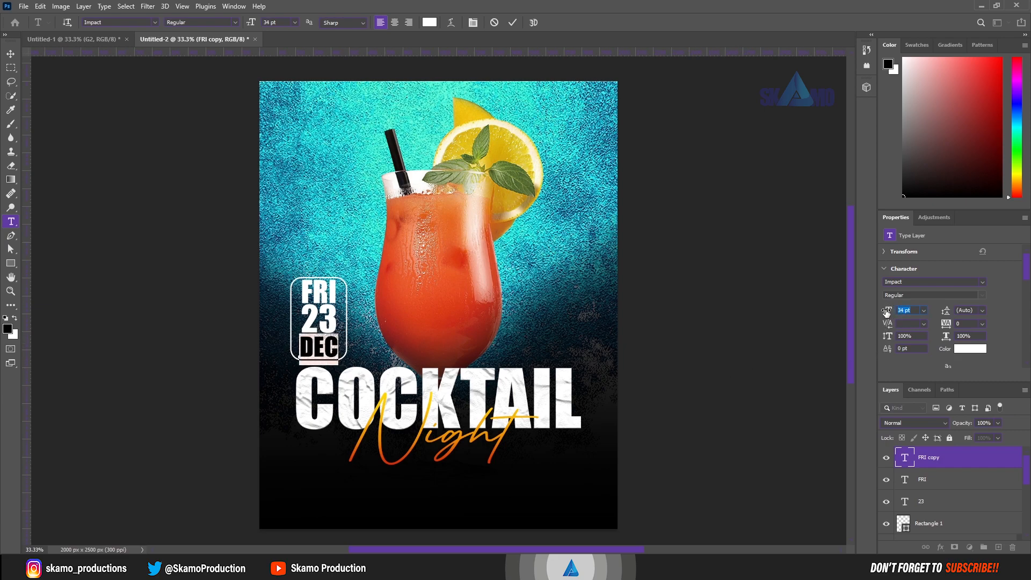
click(513, 23)
key(v)
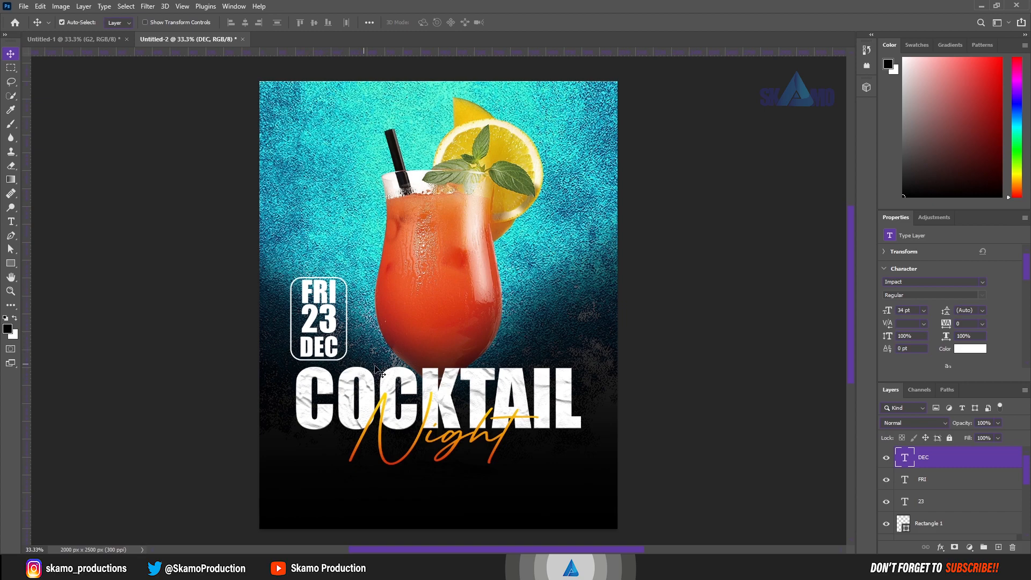
click(933, 528)
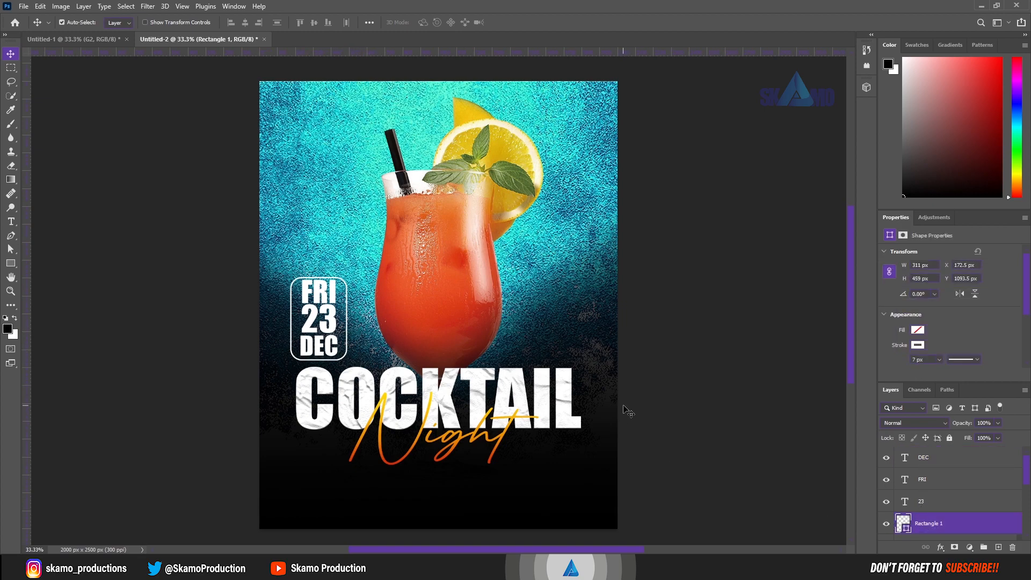
Step: Narrow the rounded rectangle to about 261 px wide and 454 px high and centre it around the date text
key(ctrl+t)
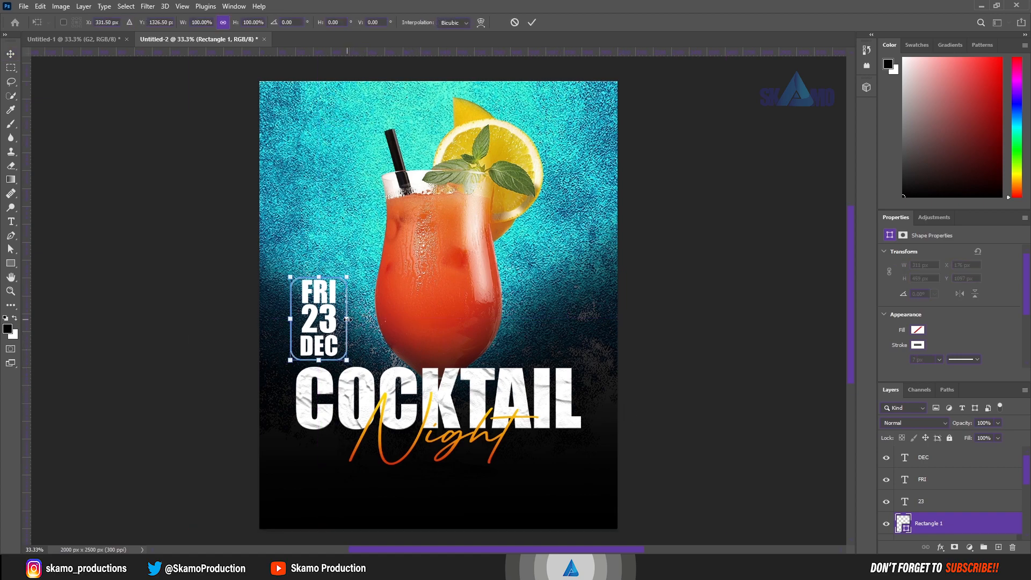
drag(347, 319, 347, 319)
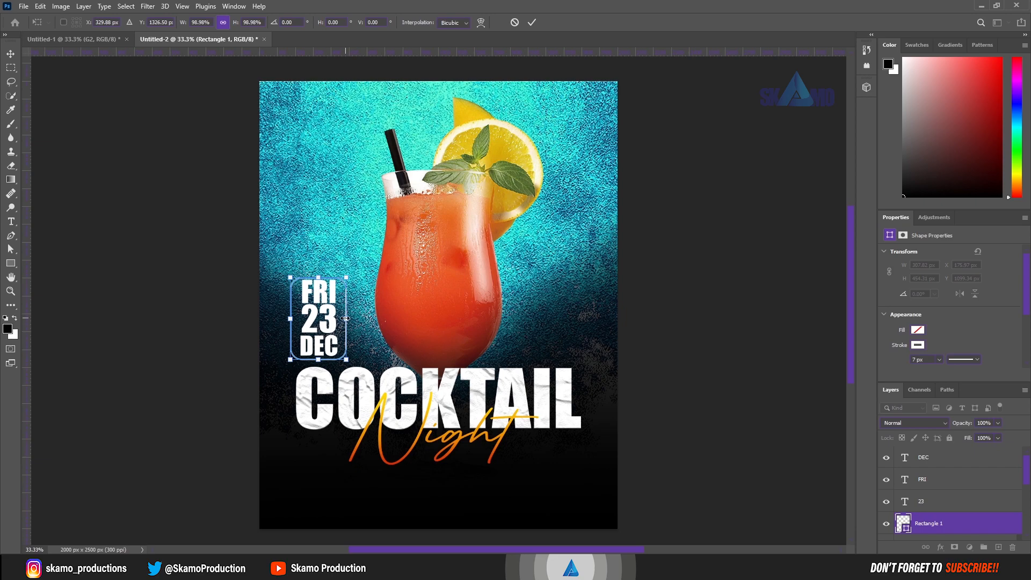
drag(344, 318, 337, 318)
key(Right)
key(Right)
key(Right)
key(Right)
key(Right)
key(Right)
key(Right)
key(Right)
key(Right)
key(Right)
key(Right)
key(Right)
key(Right)
key(Right)
key(Right)
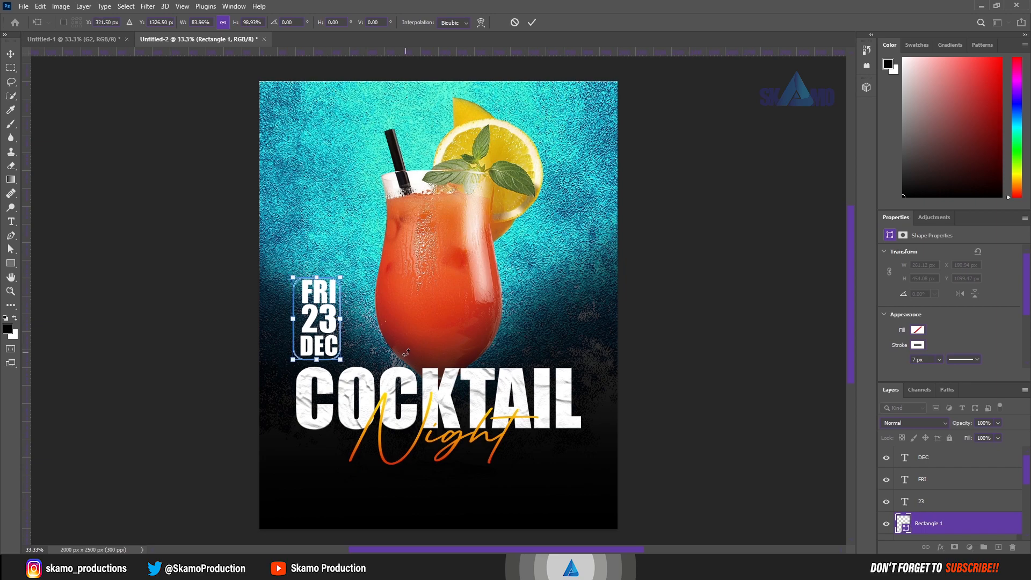
key(Up)
key(Up)
key(Up)
click(536, 20)
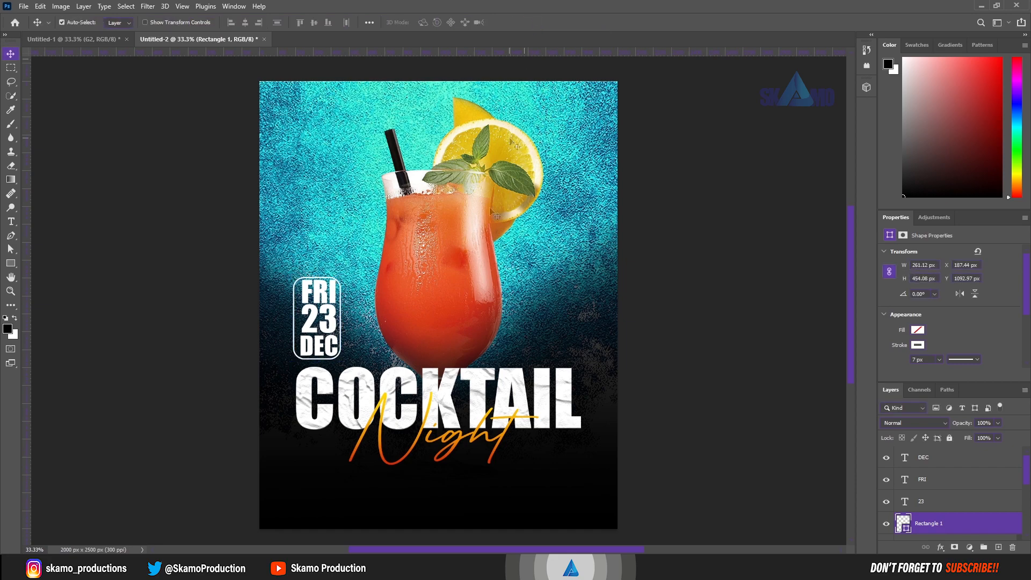
key(Right)
key(Right)
key(Right)
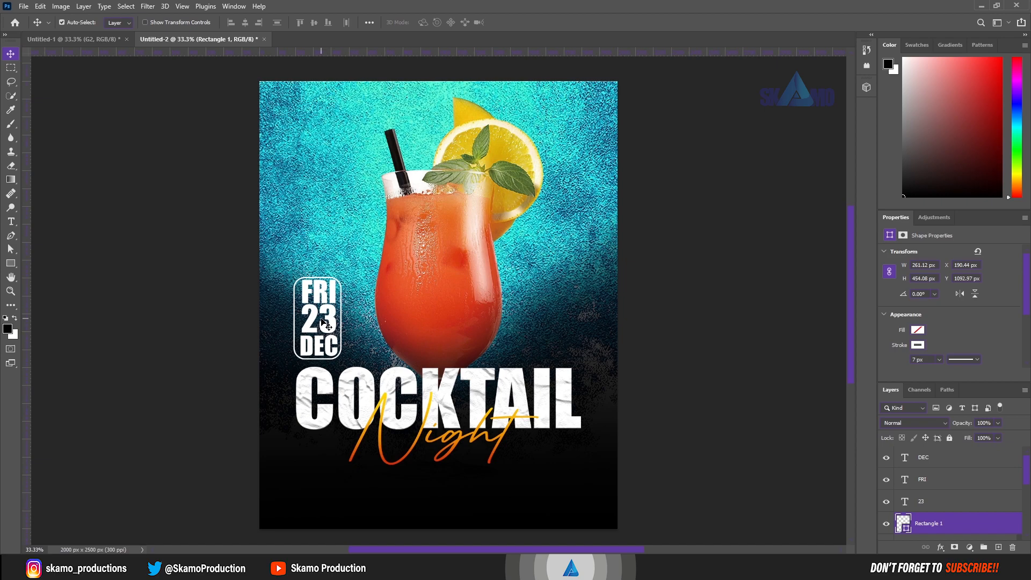
Step: Scale down the "DEC", "FRI" and "23" texts together slightly and centre them inside the rounded frame
shift+click(931, 461)
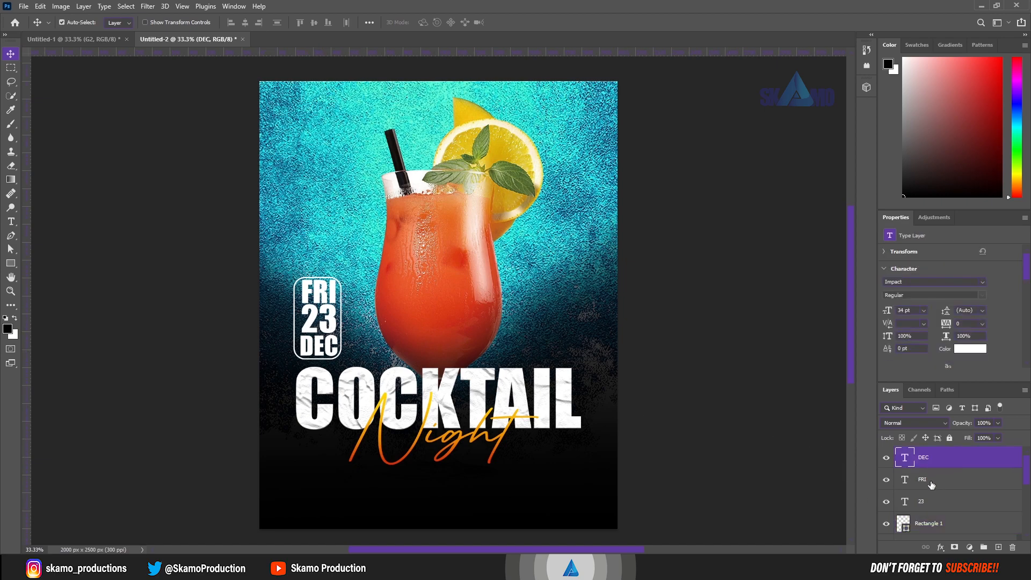
ctrl+click(937, 487)
ctrl+click(914, 504)
key(ctrl+t)
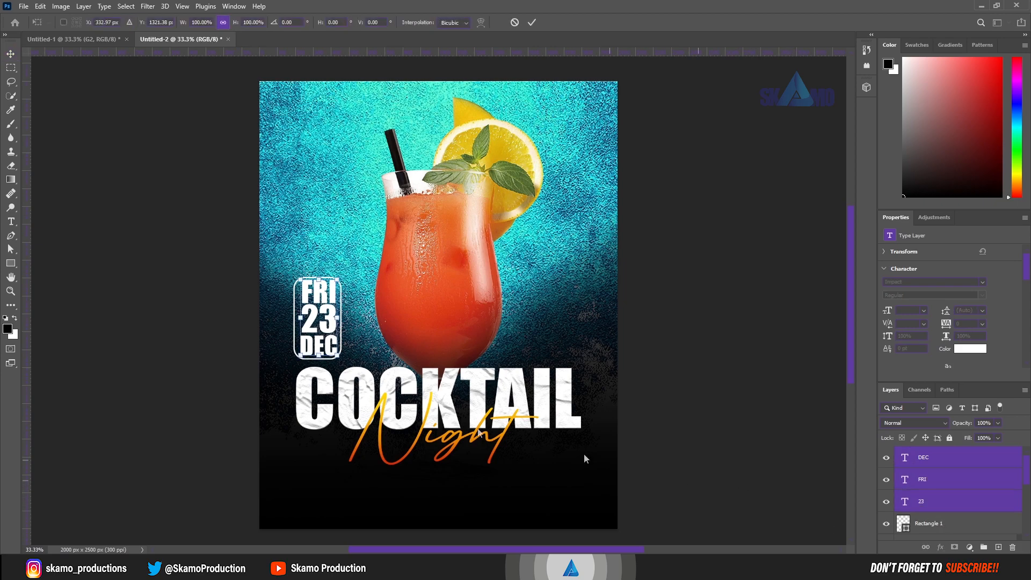
drag(337, 356, 335, 352)
drag(330, 315, 322, 305)
click(532, 22)
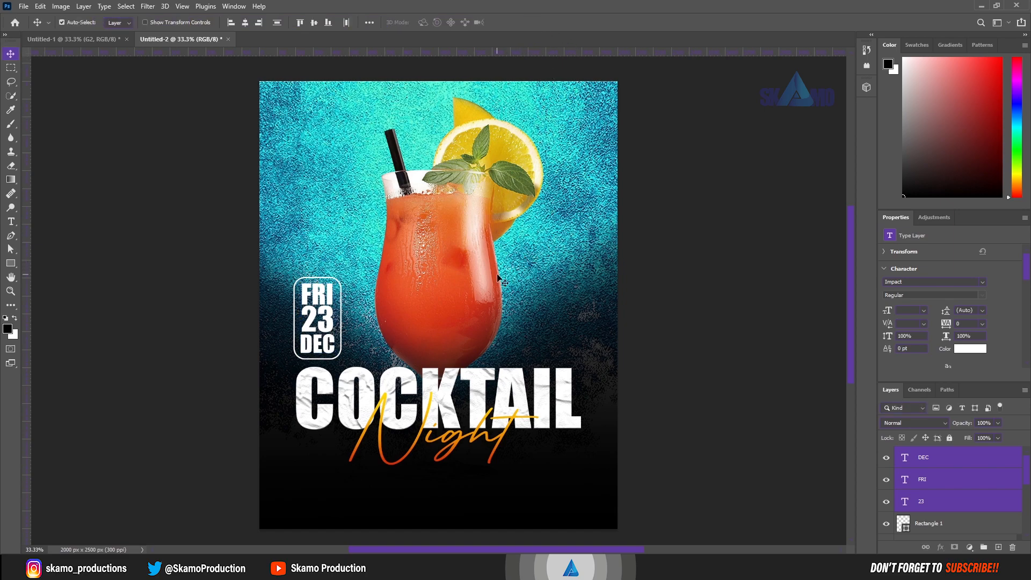
Step: Group the three date texts with the rounded rectangle and name the group "DATE"
shift+click(954, 525)
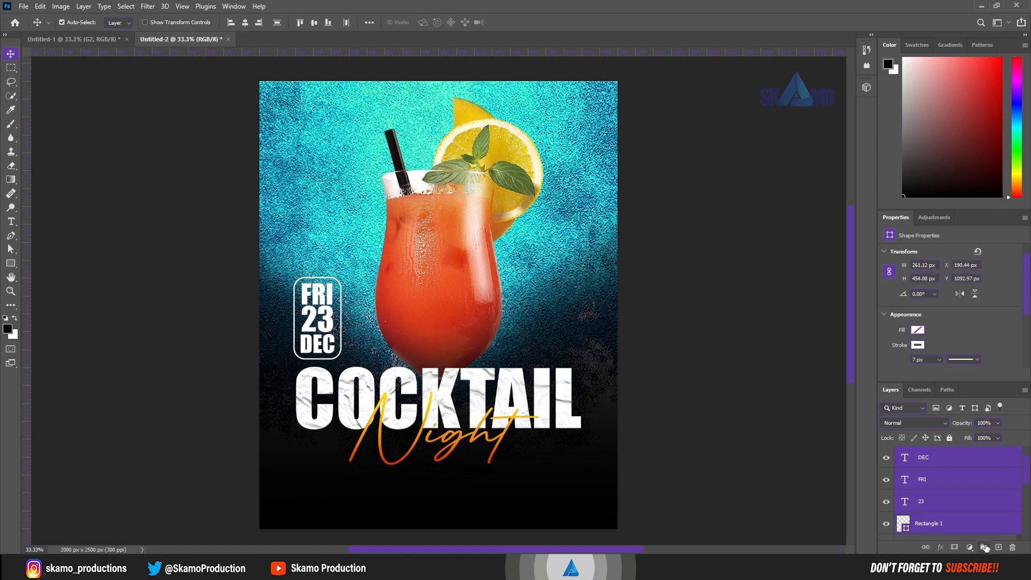
click(984, 547)
double_click(927, 454)
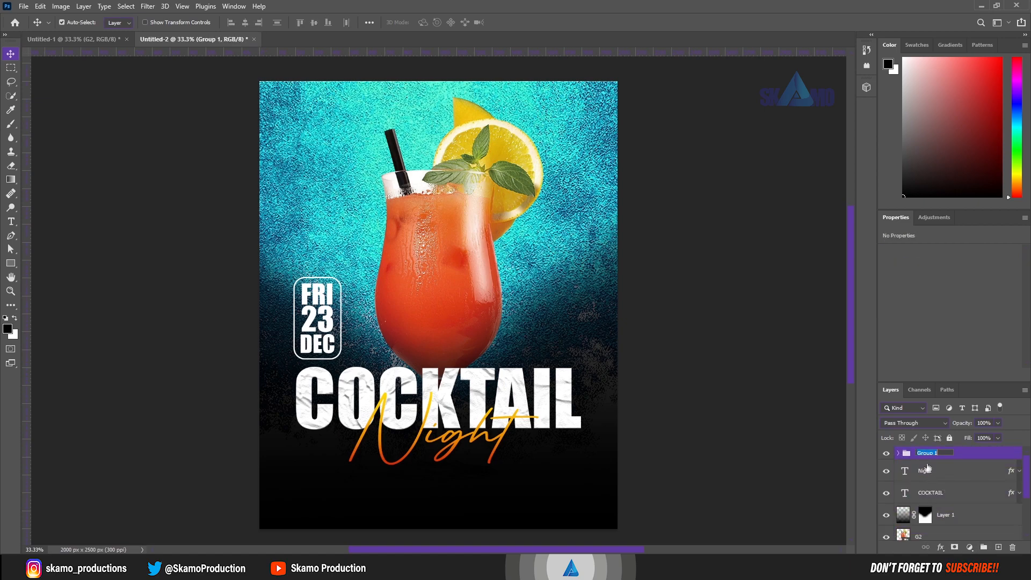
text(DATE)
key(Return)
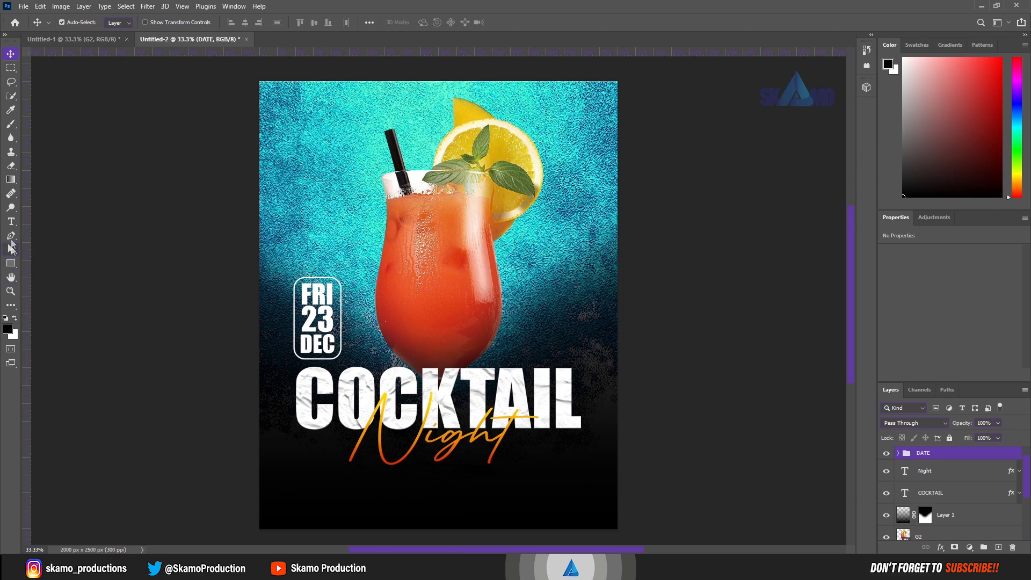
Step: Add the text "SHUGAR LOUNGE" near the poster's bottom edge and centre it below the title
click(11, 222)
click(370, 483)
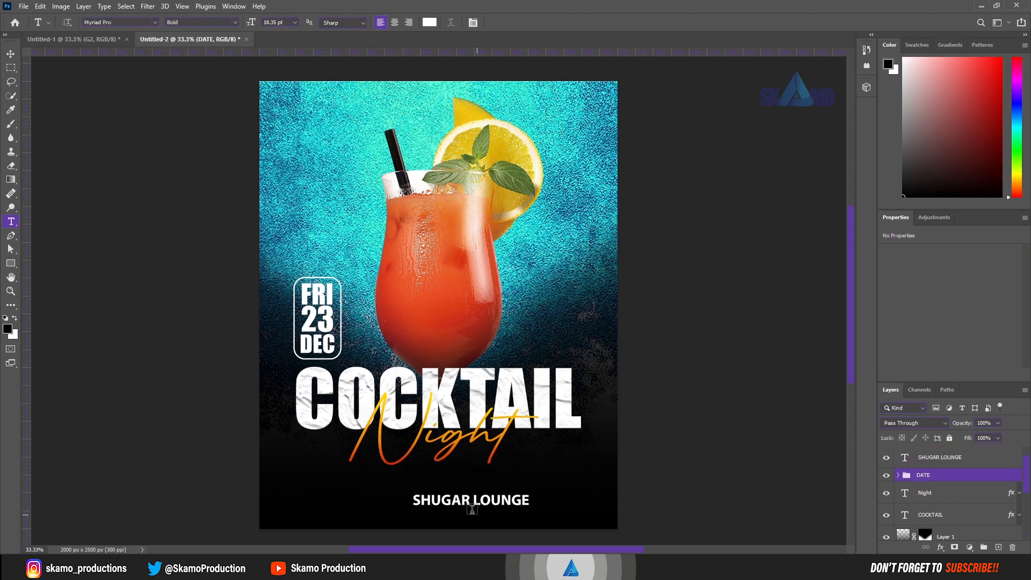
click(10, 54)
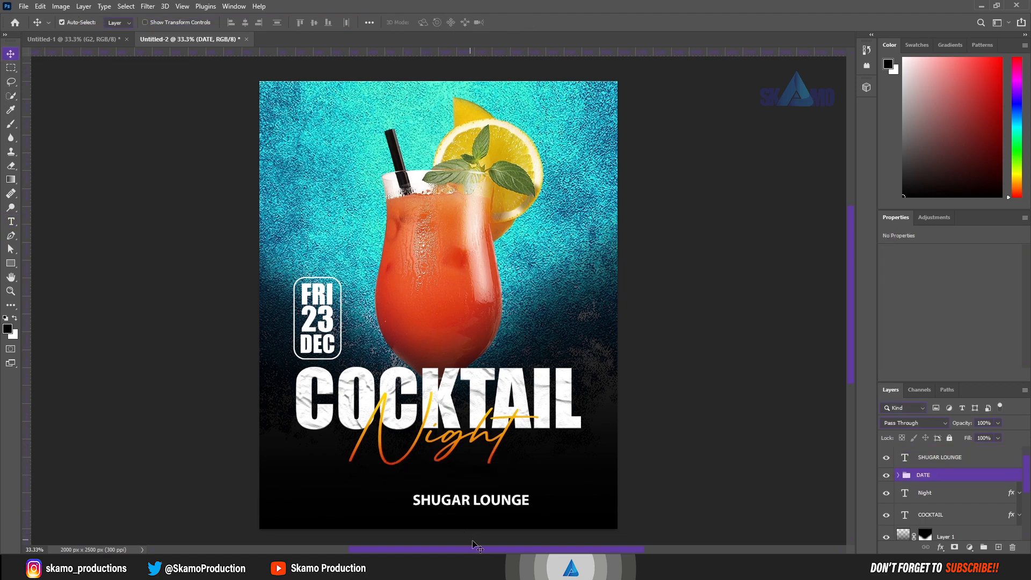
drag(497, 505, 467, 504)
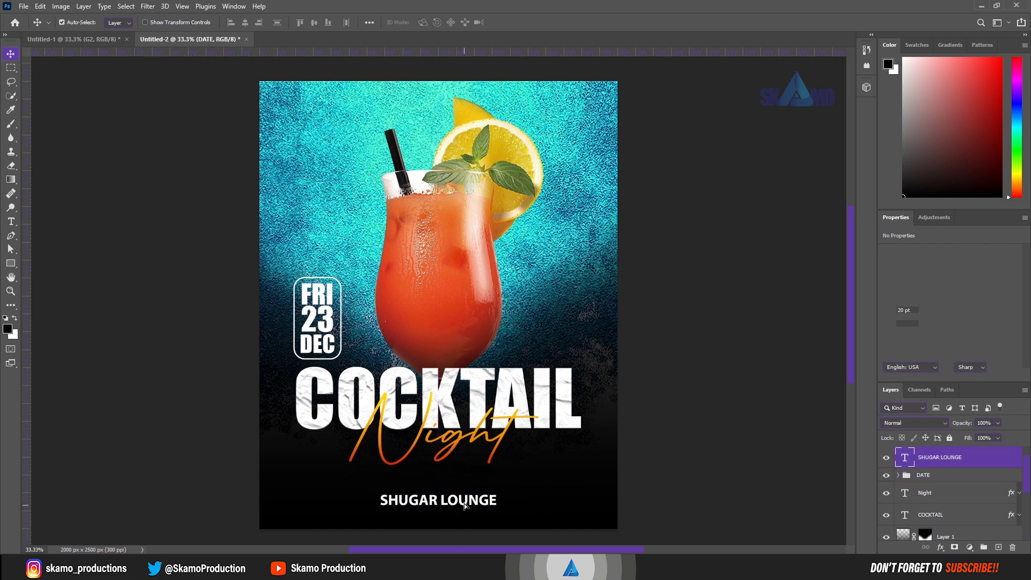
Step: Duplicate the "SHUGAR LOUNGE" text directly above itself and change the copy to "Music: DJ OBAMA"
key(ctrl+j)
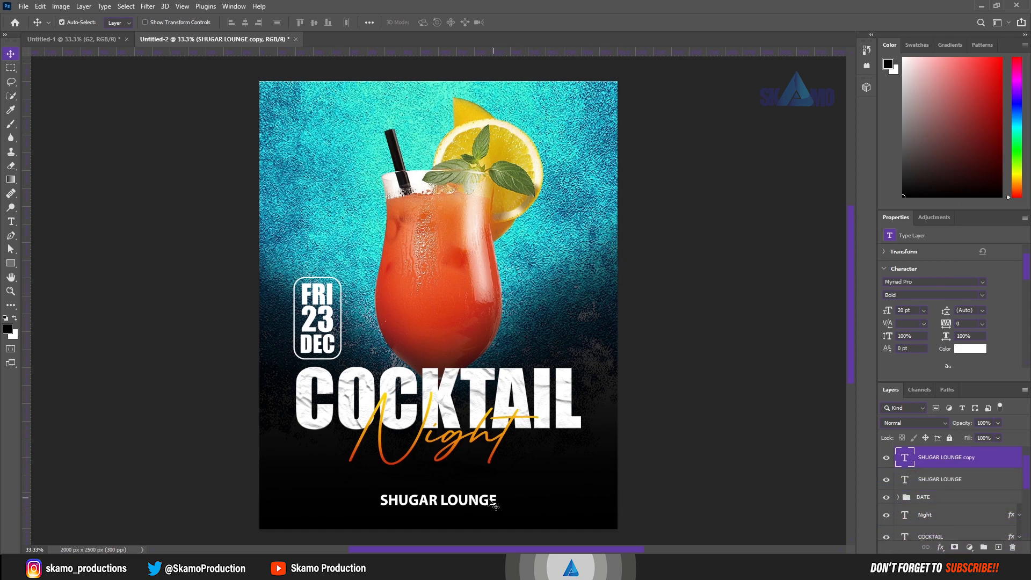
drag(488, 505, 474, 481)
double_click(475, 484)
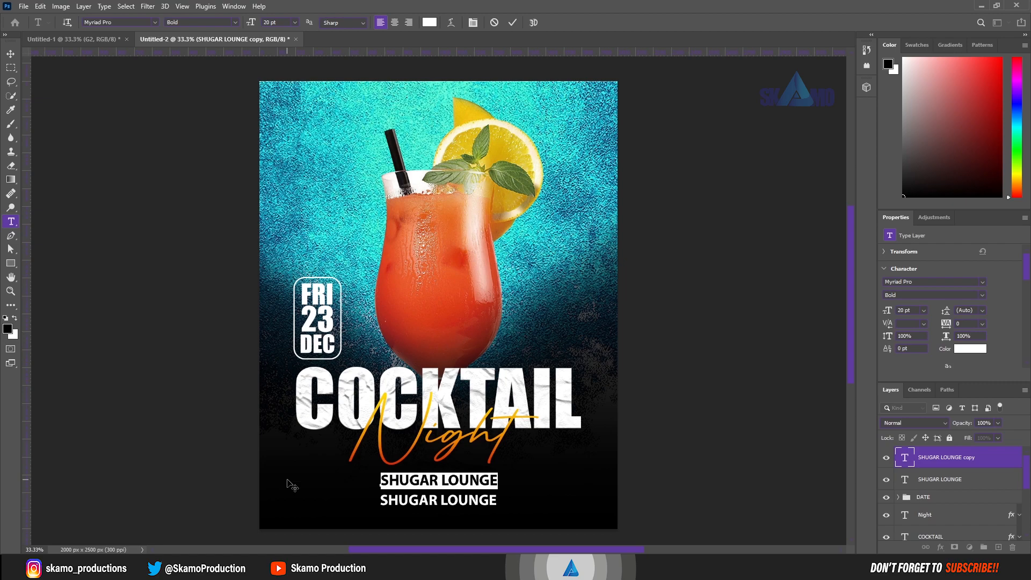
text(Mus)
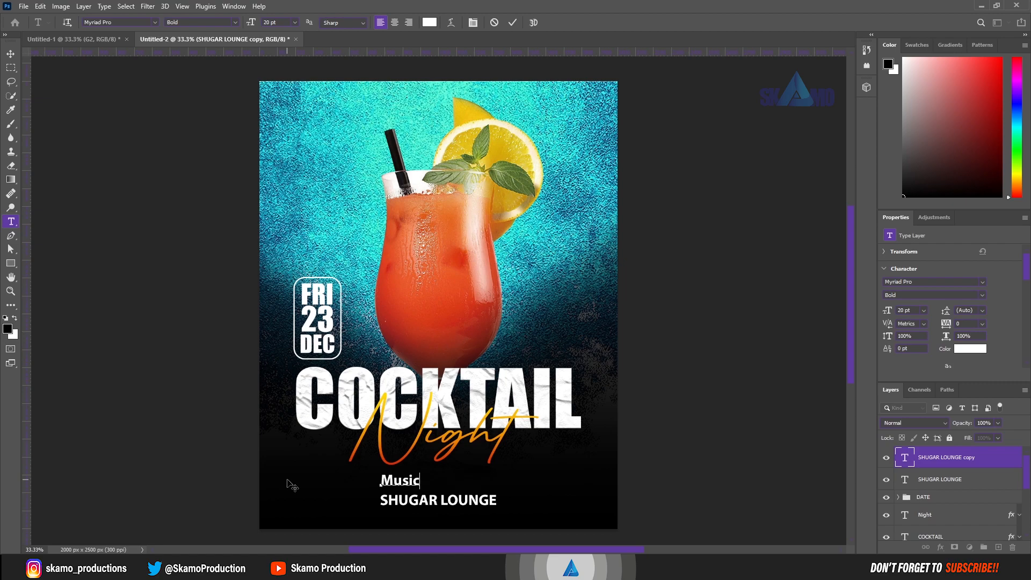
text(ic: D)
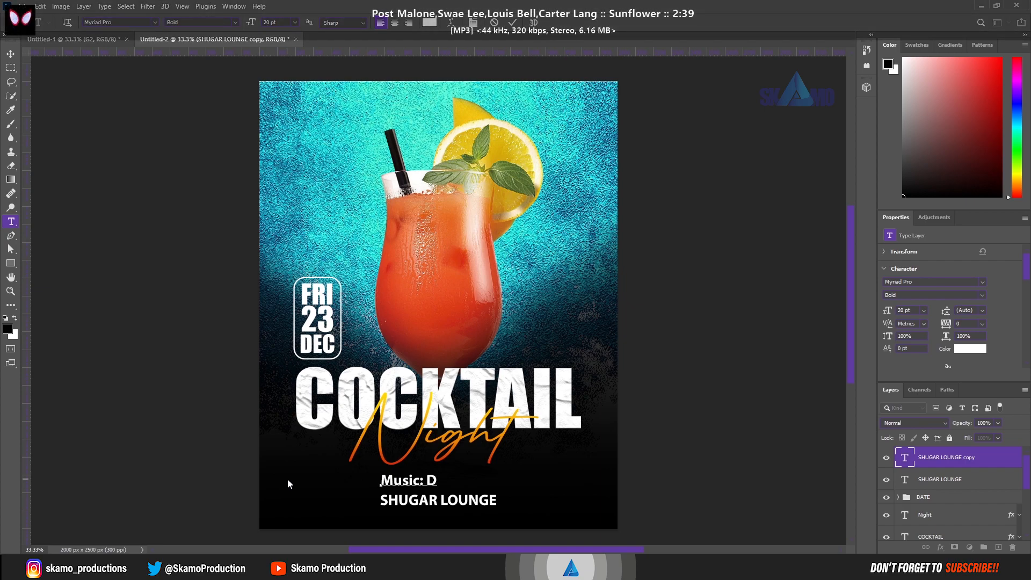
text(J OMABA)
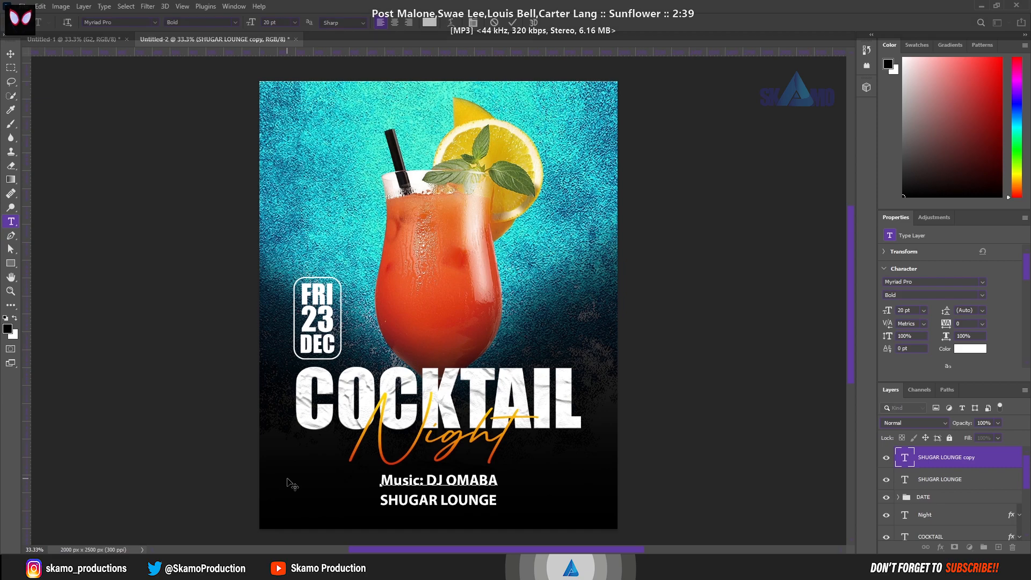
key(Left)
key(Delete)
key(Delete)
key(Delete)
key(BackSpace)
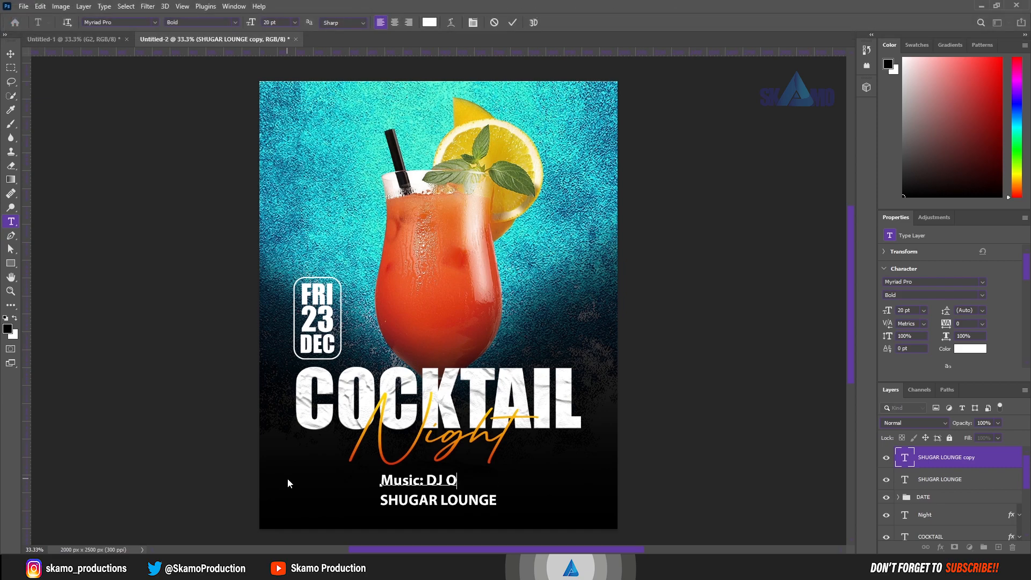
text(BAMA)
drag(427, 479, 842, 454)
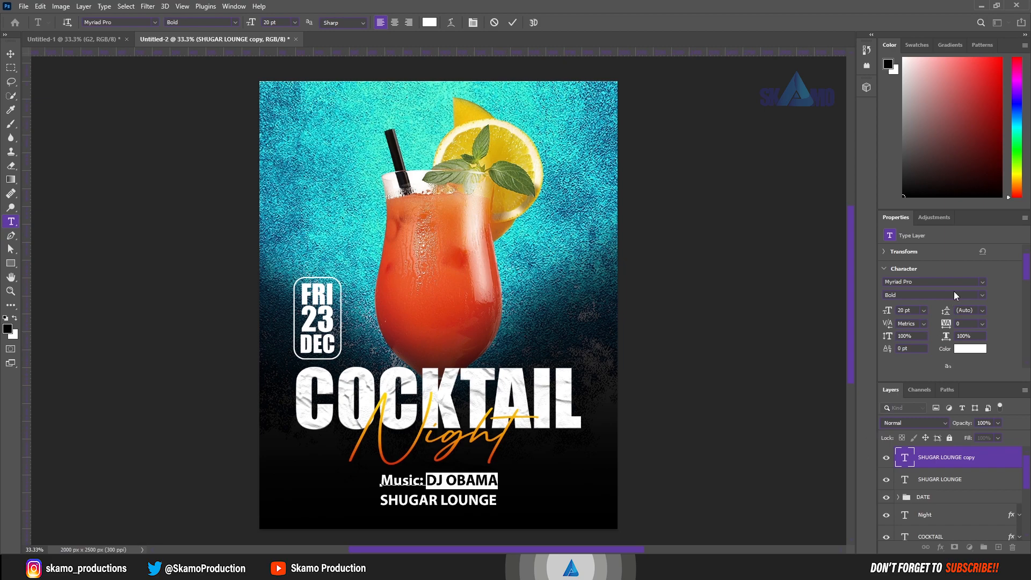
click(982, 295)
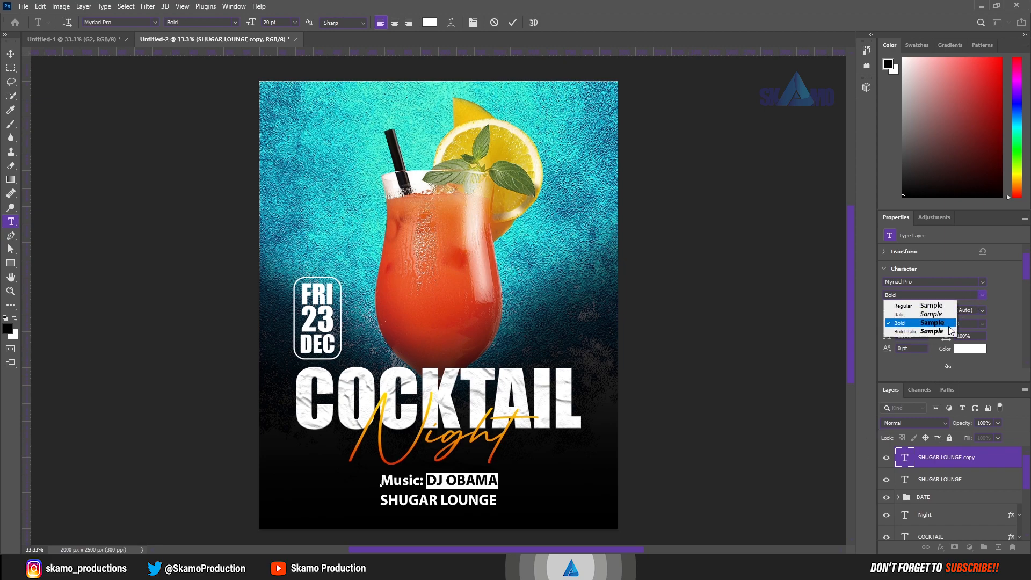
click(948, 325)
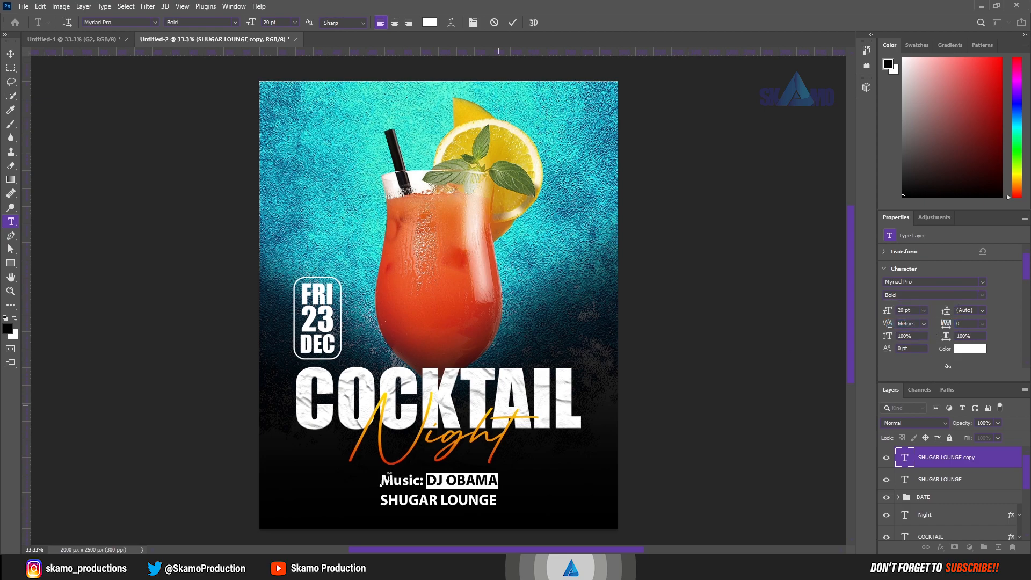
Step: Set the word "Music" in the "Music: DJ OBAMA" line to the Retro Signature font
drag(419, 480, 331, 481)
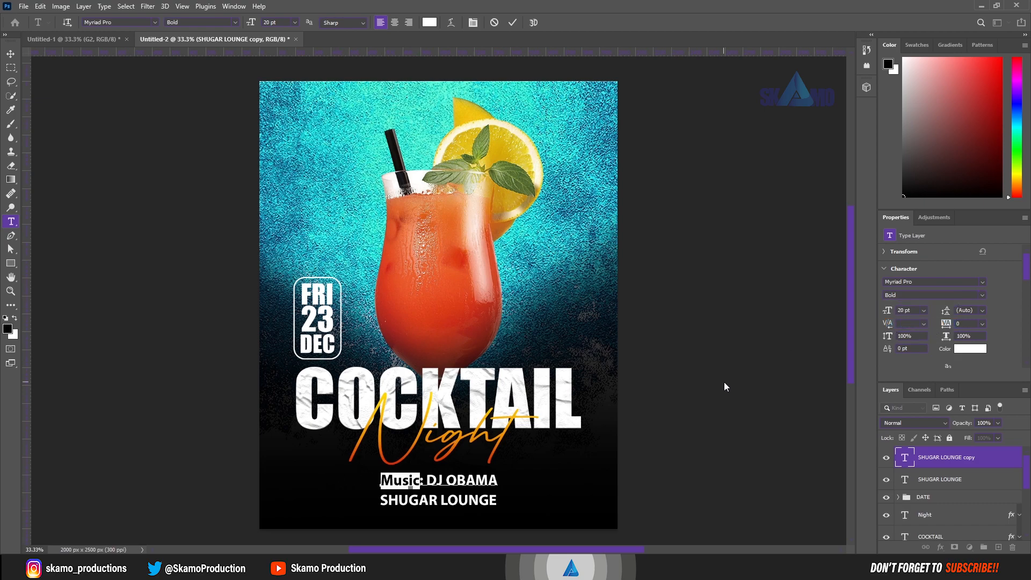
click(982, 282)
key(Up)
key(Up)
key(Up)
key(Up)
key(Up)
key(Up)
key(Up)
key(Up)
key(Up)
key(Up)
key(Up)
key(Up)
key(Up)
key(Up)
key(Up)
key(Up)
key(Up)
key(Up)
key(Up)
key(Up)
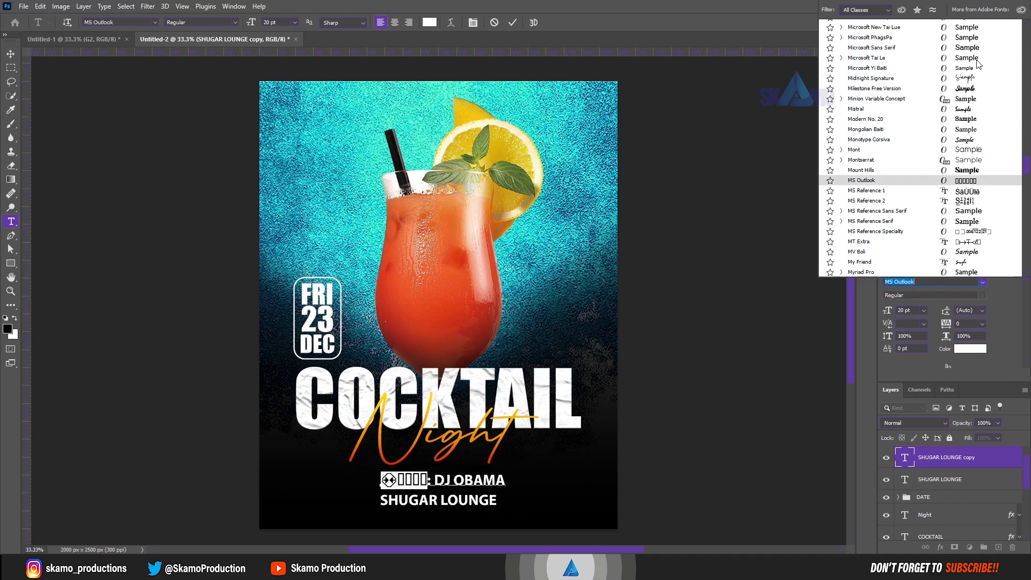
drag(1028, 158, 1028, 32)
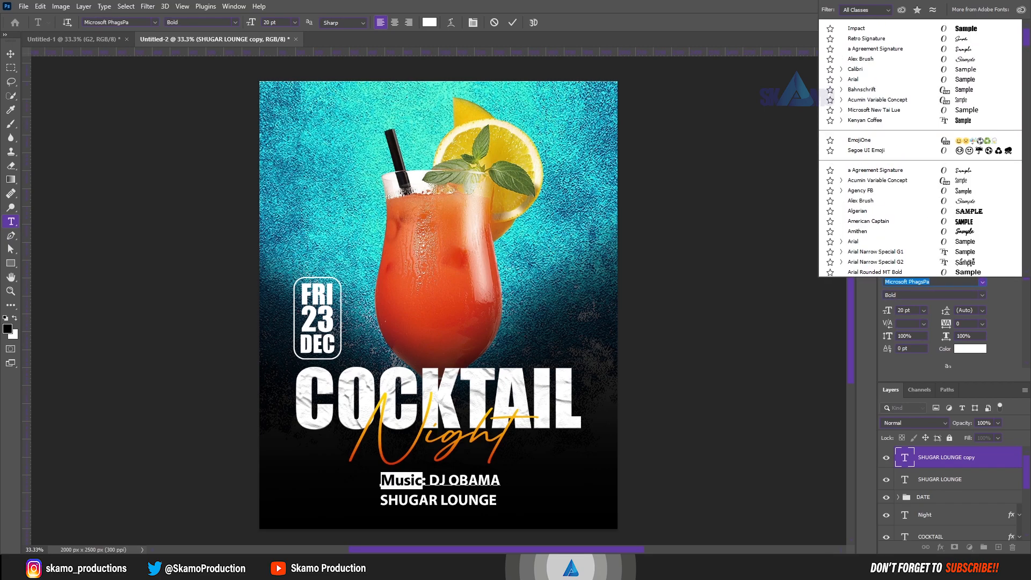
click(964, 40)
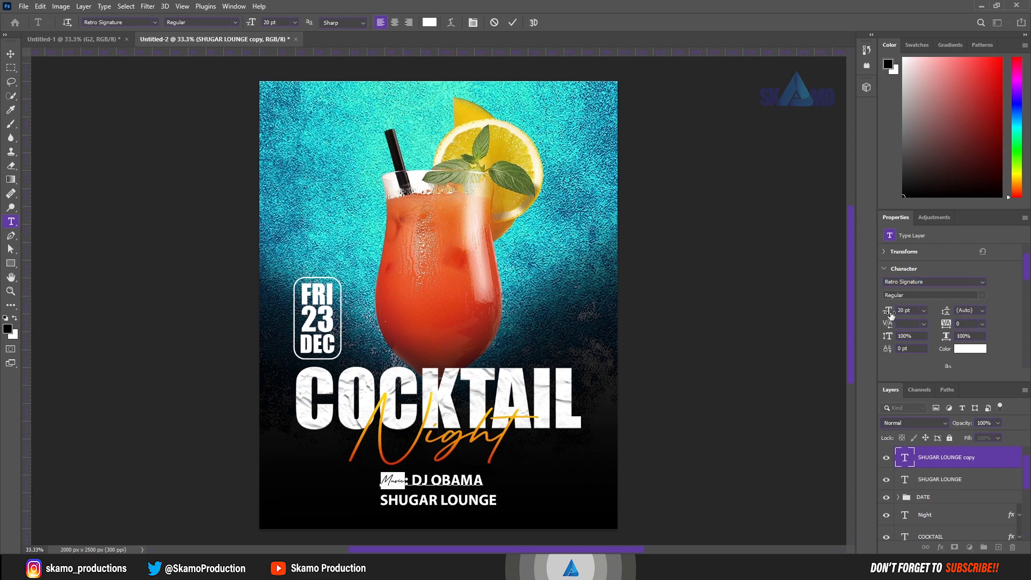
Step: Set the size of the word "Music" to 34 pt and shift the line slightly to recentre it above "SHUGAR LOUNGE"
drag(886, 311, 895, 313)
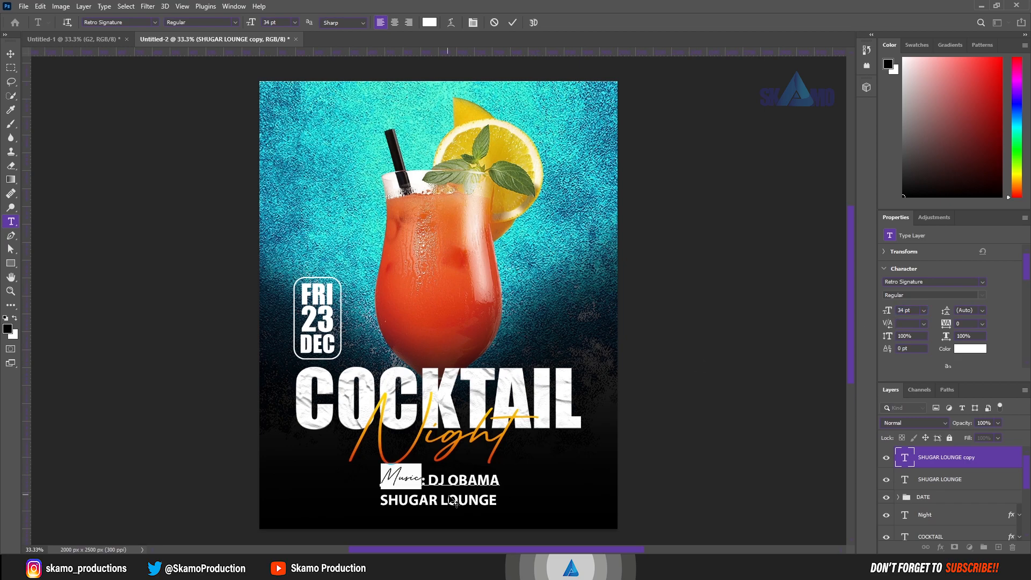
drag(459, 499, 452, 500)
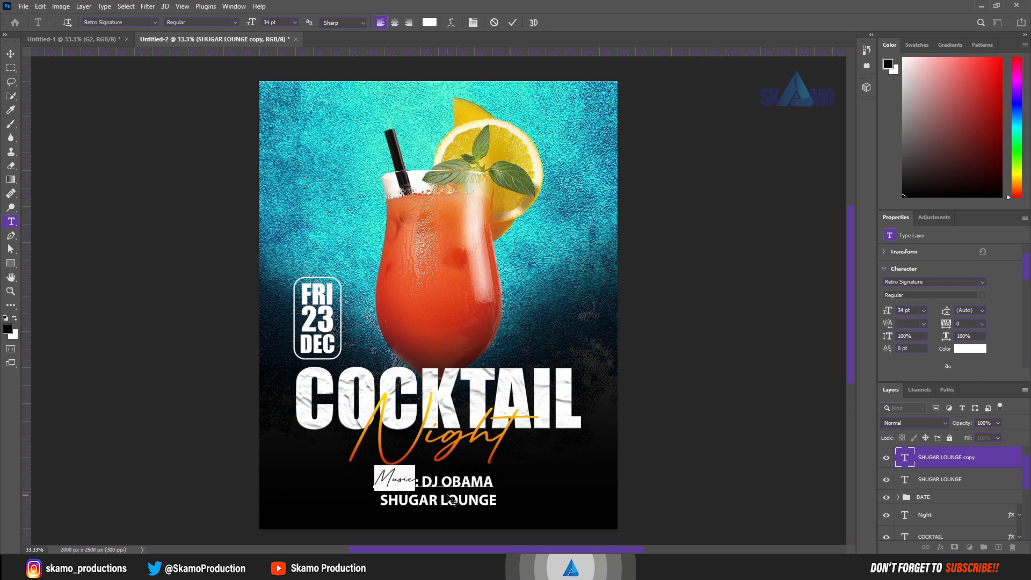
click(513, 24)
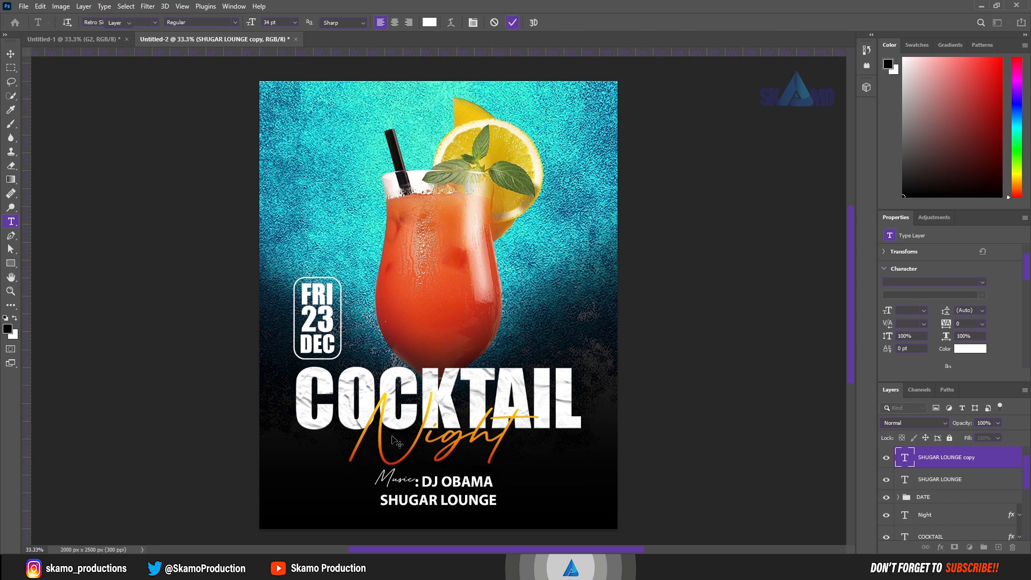
Step: Insert "@" and a space at the start of the "SHUGAR LOUNGE" text
key(v)
click(387, 503)
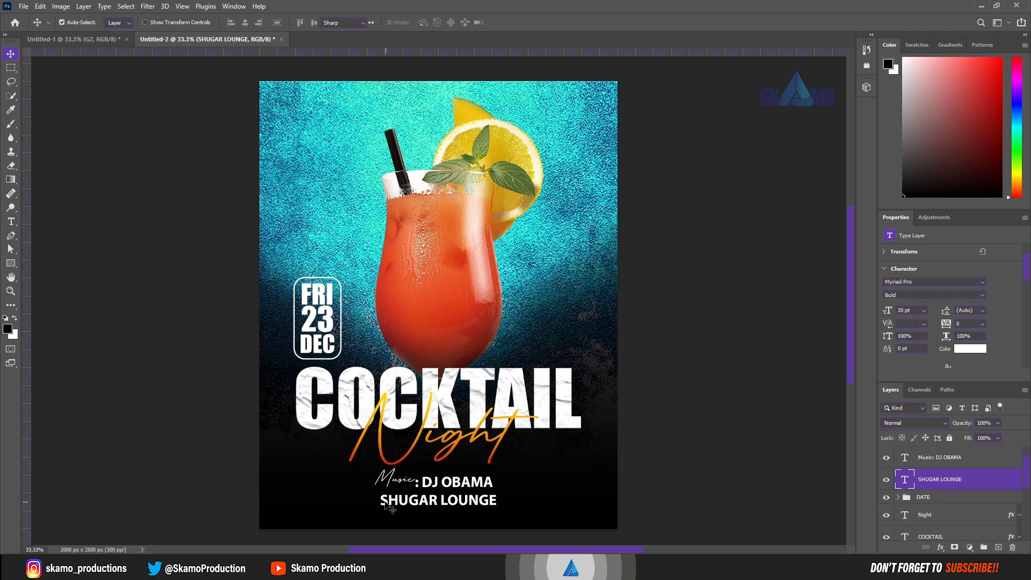
double_click(383, 499)
click(383, 502)
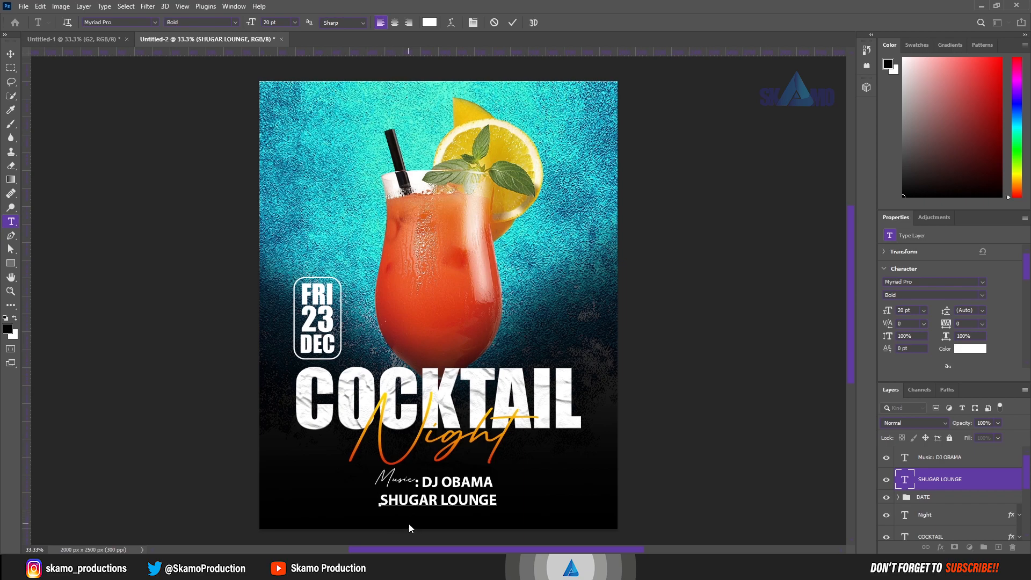
text(@)
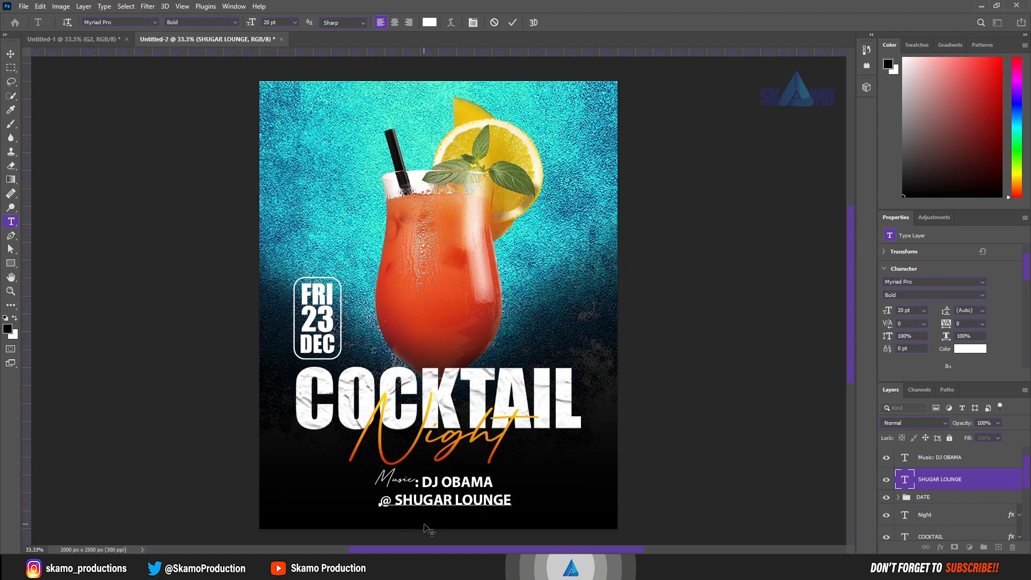
click(515, 23)
Step: Recentre the "@ SHUGAR LOUNGE" text just below the music line with a small gap between them
key(v)
drag(474, 522, 466, 500)
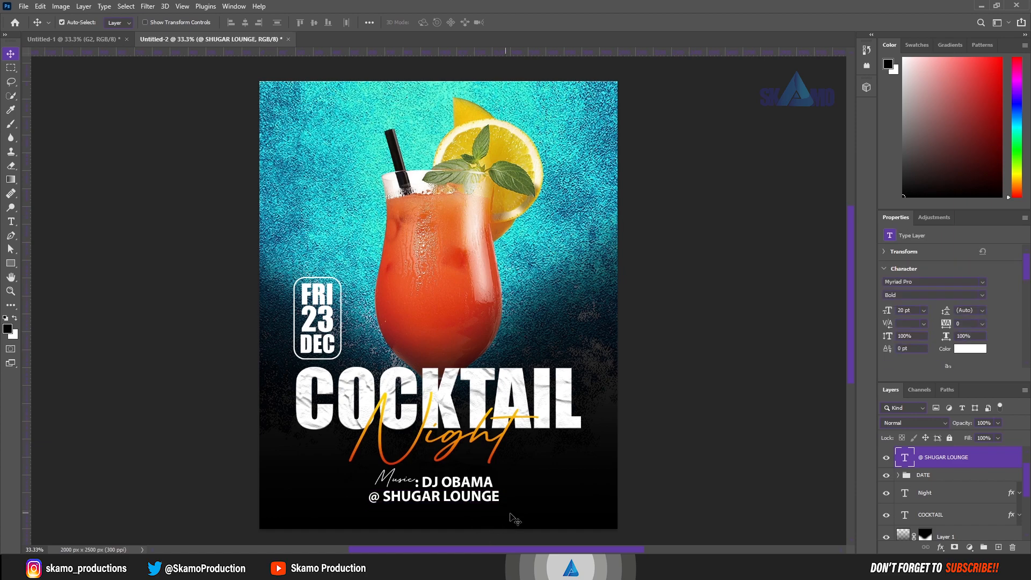
key(Down)
key(Down)
key(Down)
key(Down)
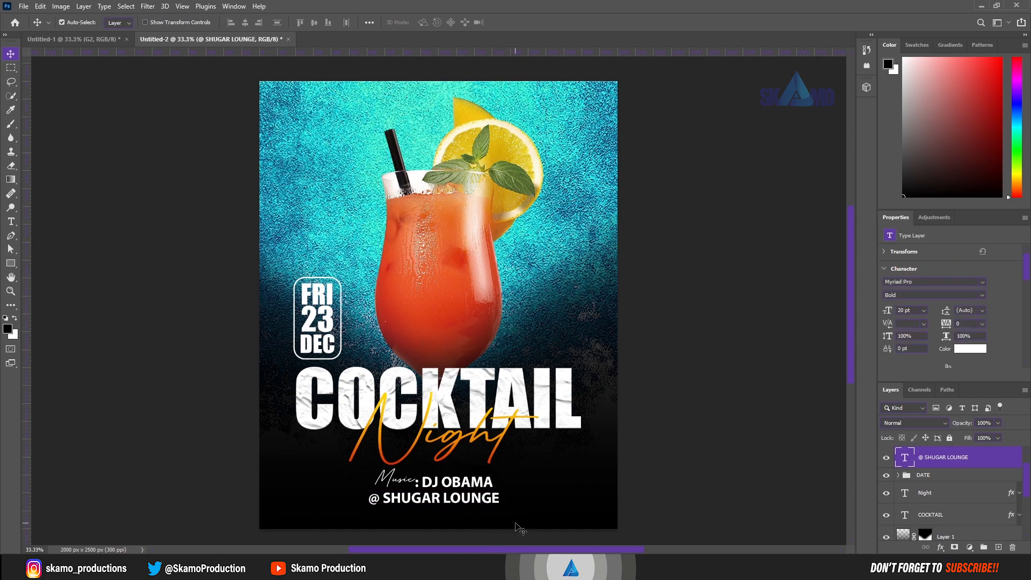
Step: Nudge the "@ SHUGAR LOUNGE" line and the "Music: DJ OBAMA" line slightly downward, keeping a small gap between them
key(Down)
key(Down)
key(Down)
key(Down)
key(Down)
key(Down)
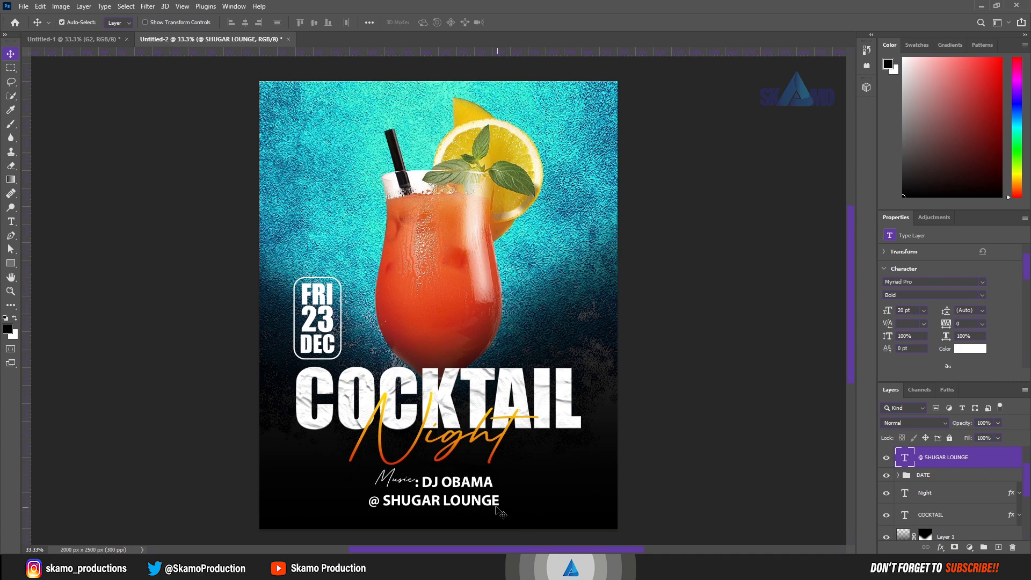
click(472, 490)
key(Down)
key(Down)
key(Down)
key(Down)
key(Down)
key(Down)
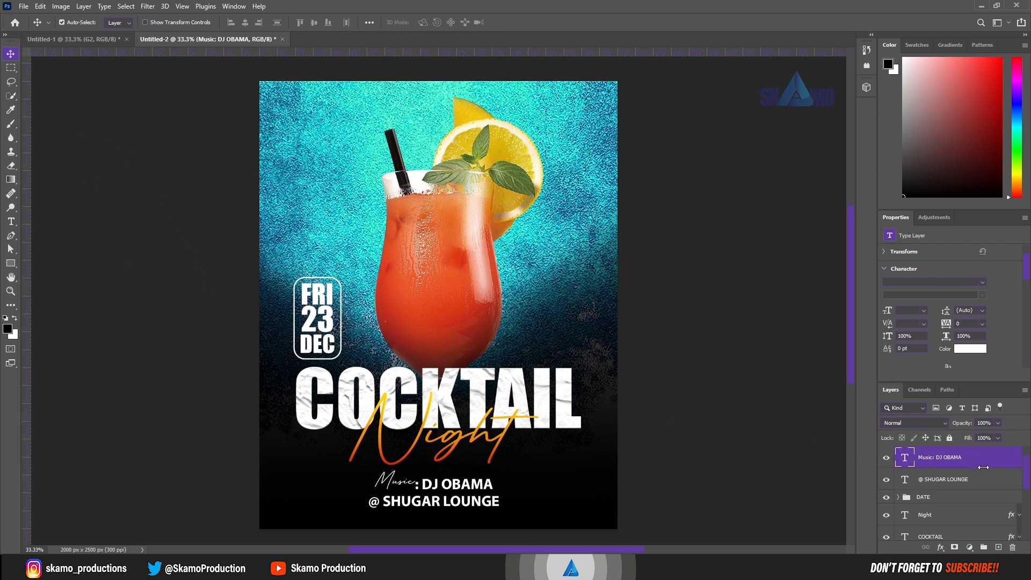
Step: Group the "Music: DJ OBAMA" and "@ SHUGAR LOUNGE" text layers and check the group by toggling its visibility
click(959, 479)
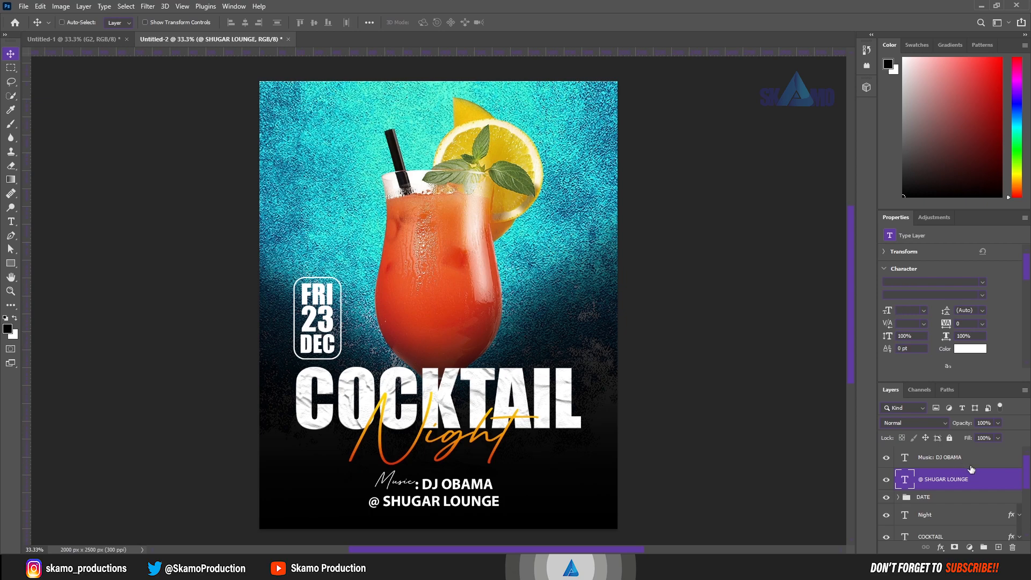
ctrl+click(955, 457)
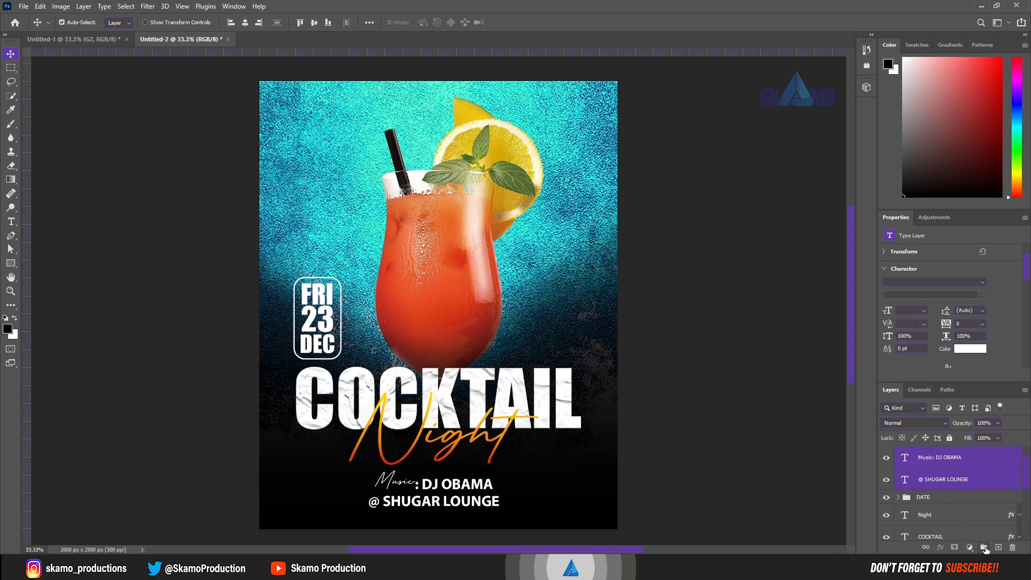
click(985, 547)
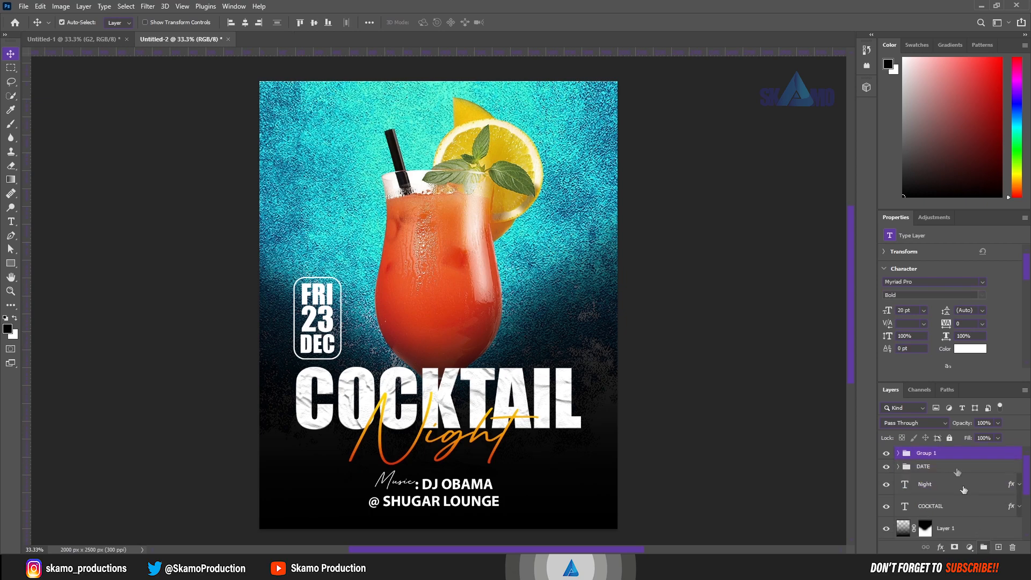
click(886, 454)
click(886, 454)
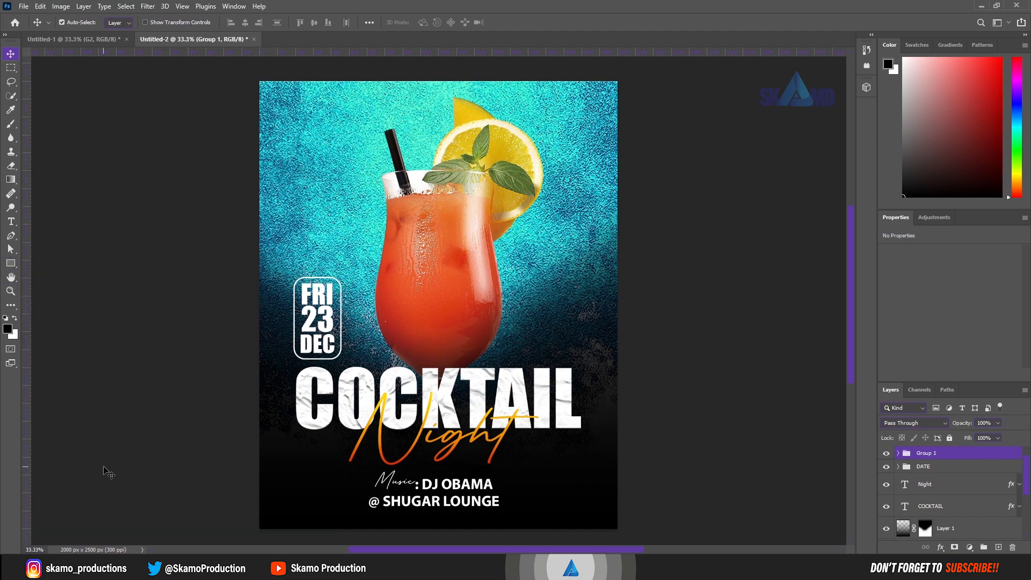
Step: Place the Skamo Creative Logo W image, scaled to 7.54%, in the poster's lower-right corner beside the venue line
drag(1001, 391, 580, 391)
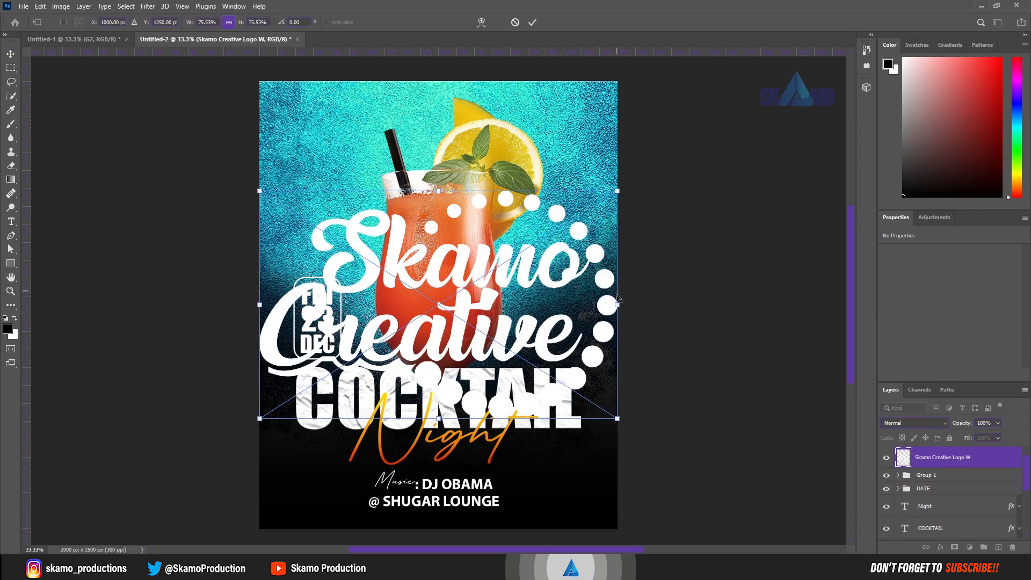
drag(618, 304, 577, 492)
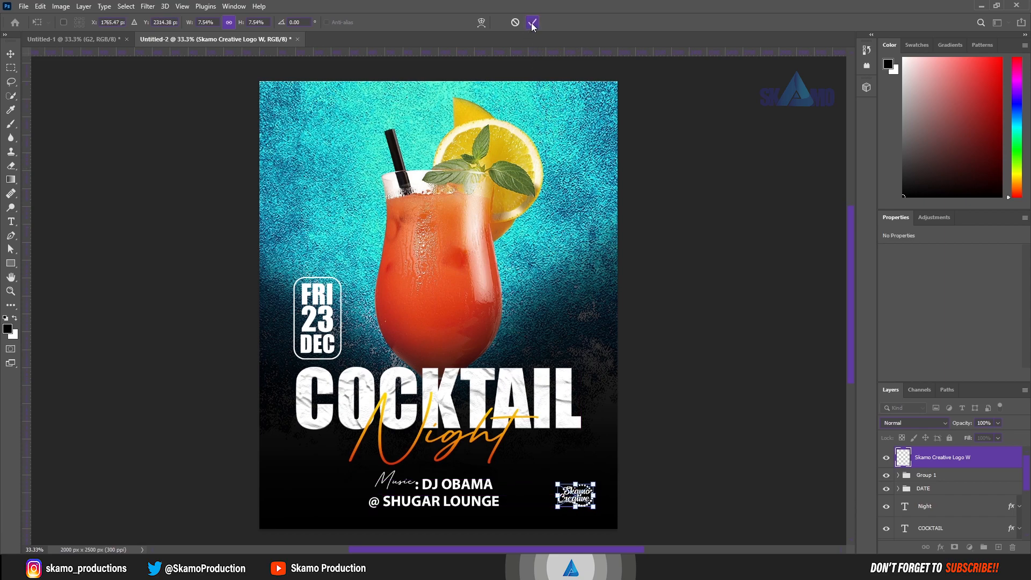
click(531, 23)
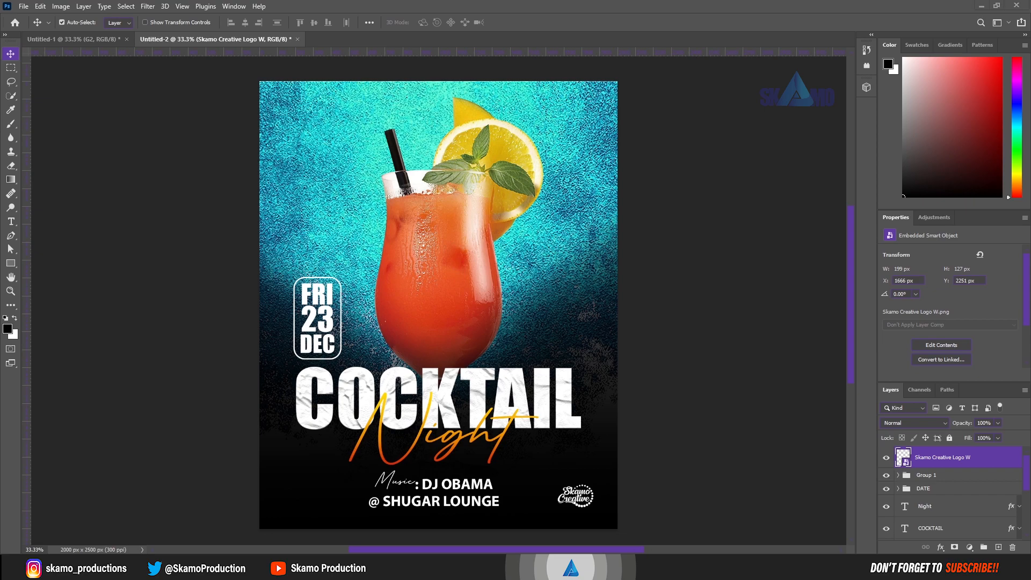
Step: Switch to the icon library, search for "insta", and place the white Instagram New icon over the glass, scaled to 25.88%
click(777, 565)
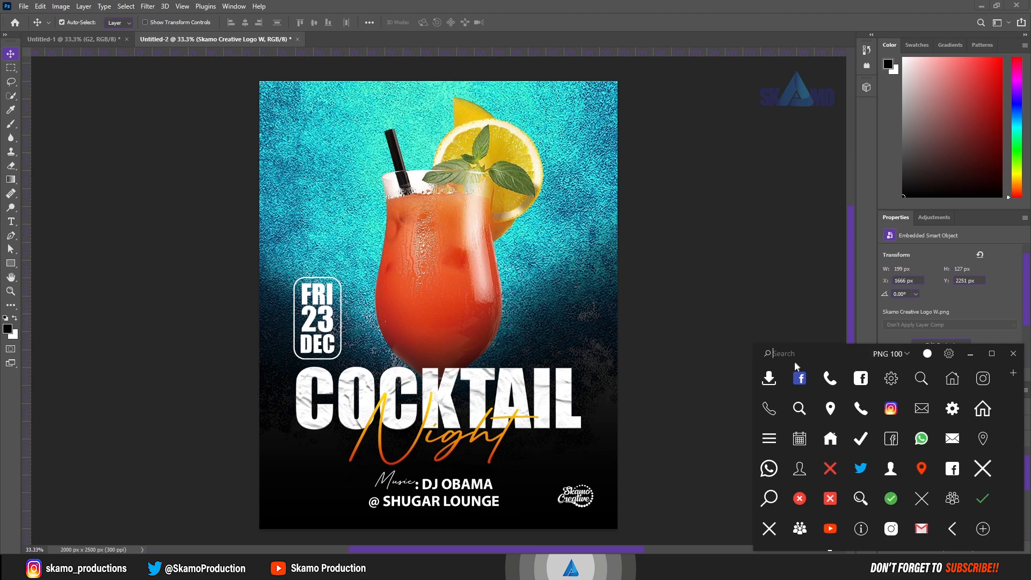
text(ins)
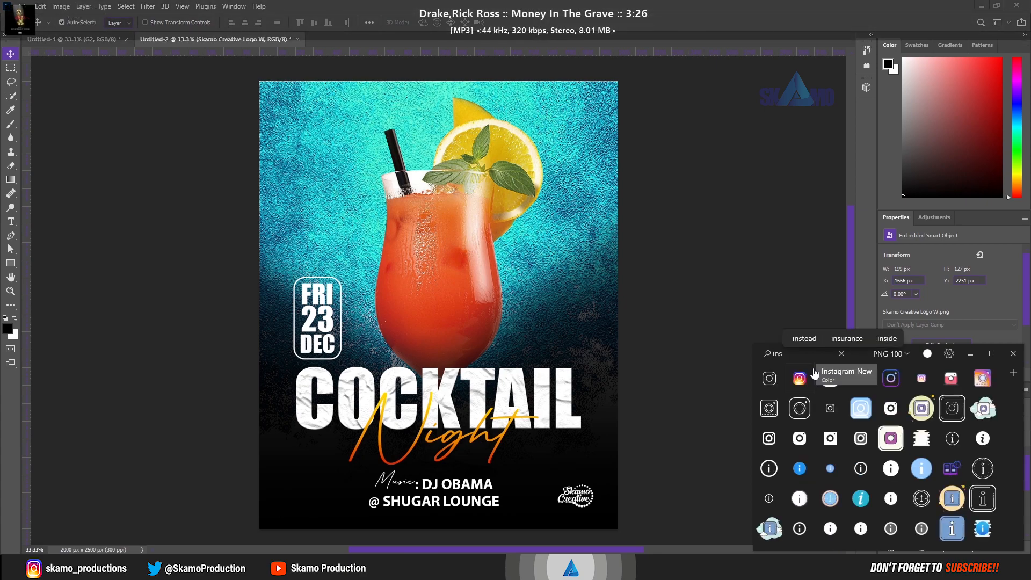
text(ta)
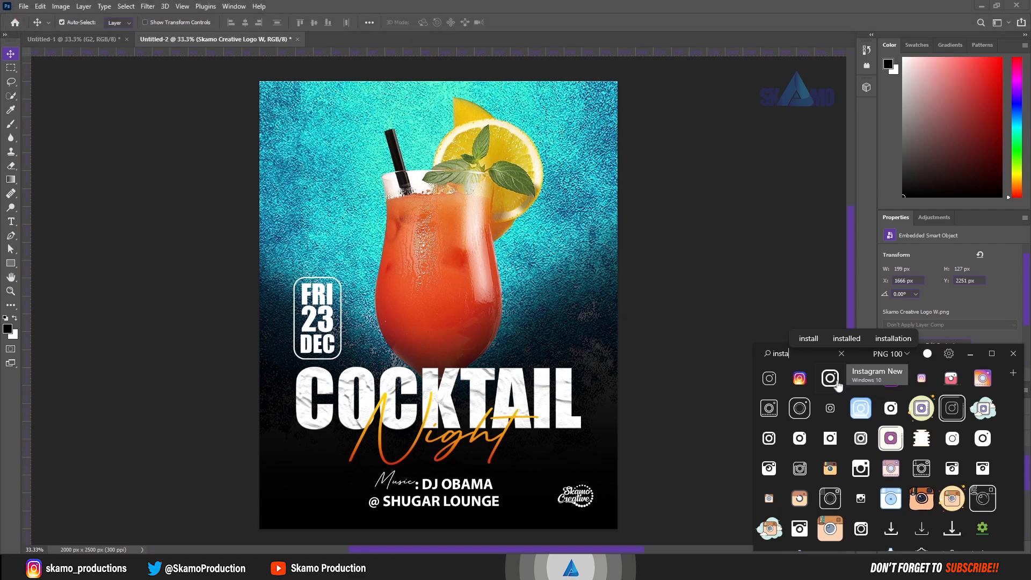
drag(833, 381, 344, 485)
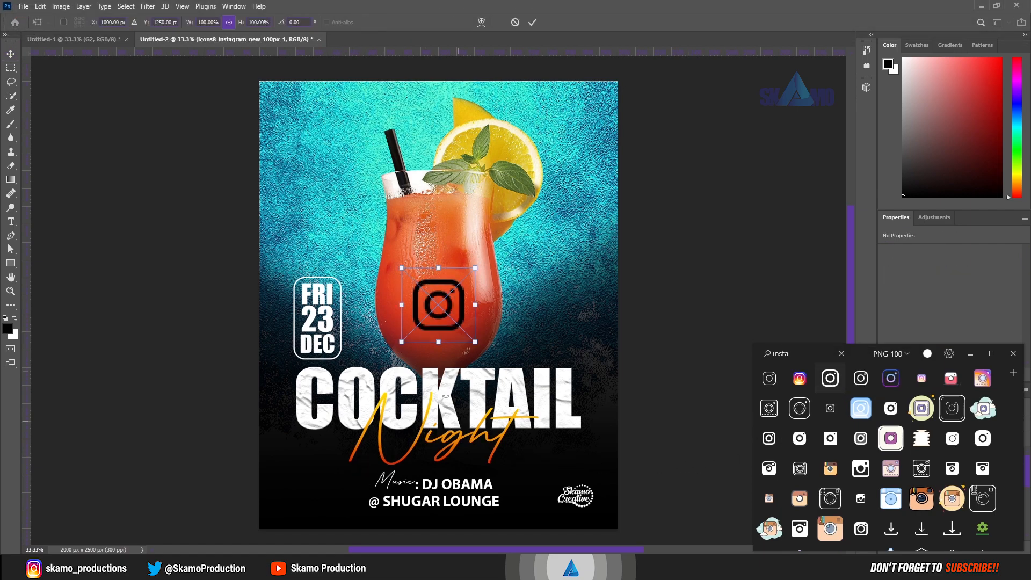
drag(475, 305, 417, 306)
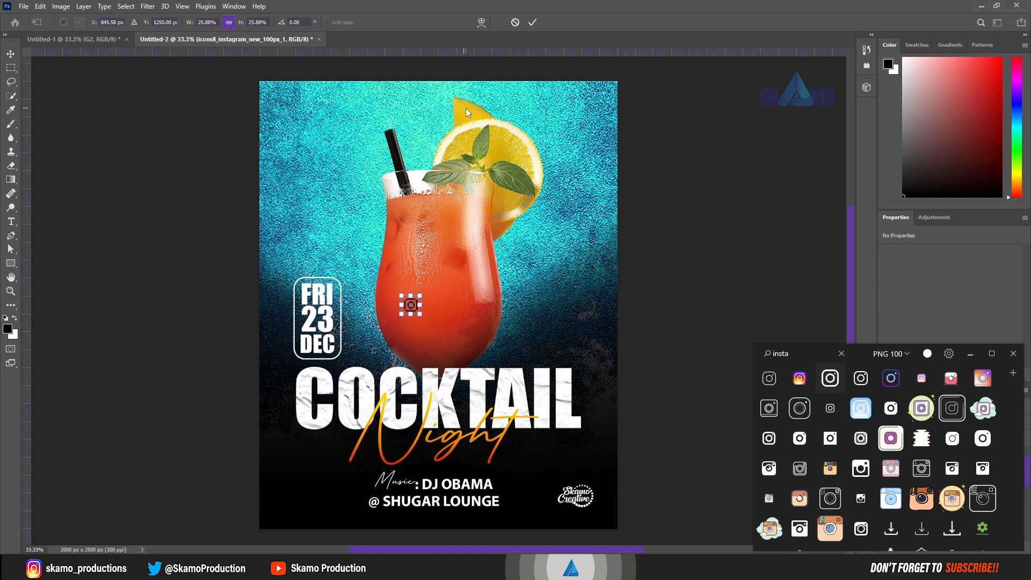
click(533, 22)
Step: Search the icon library for "t" and place the solid Twitter bird icon, about 90 px wide, just right of the Instagram icon
click(799, 356)
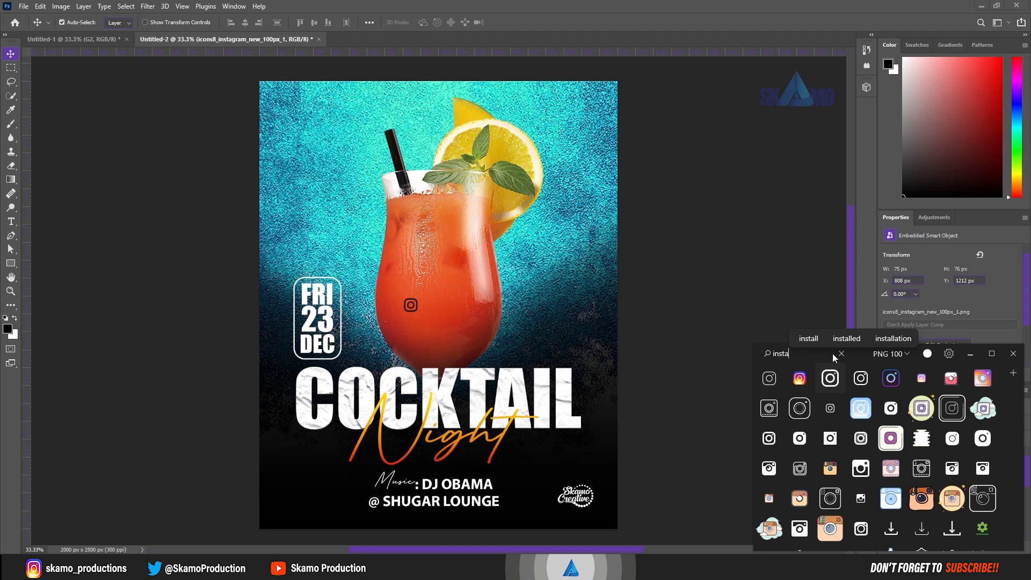
key(BackSpace)
key(BackSpace)
key(BackSpace)
key(BackSpace)
key(BackSpace)
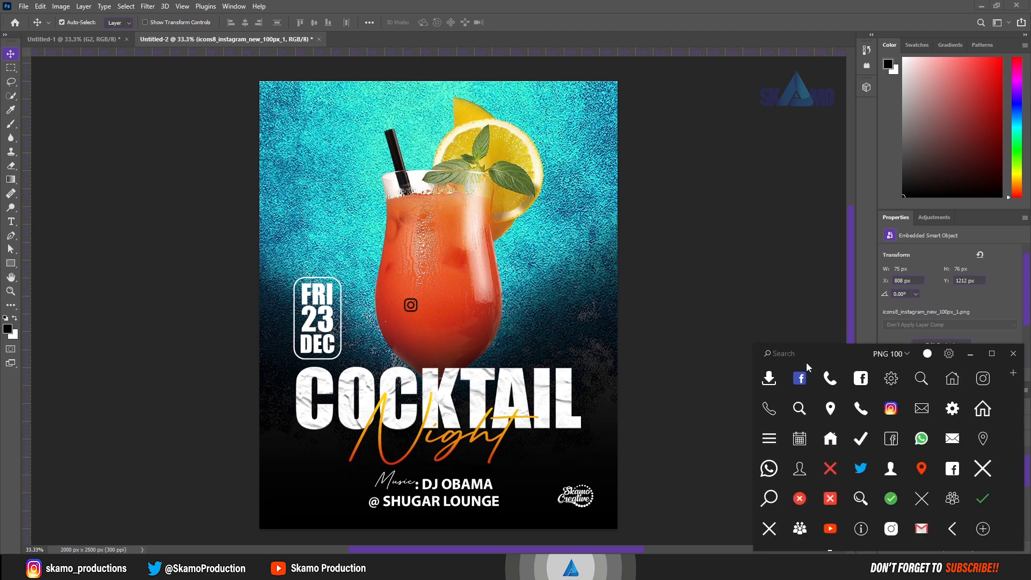
text(t)
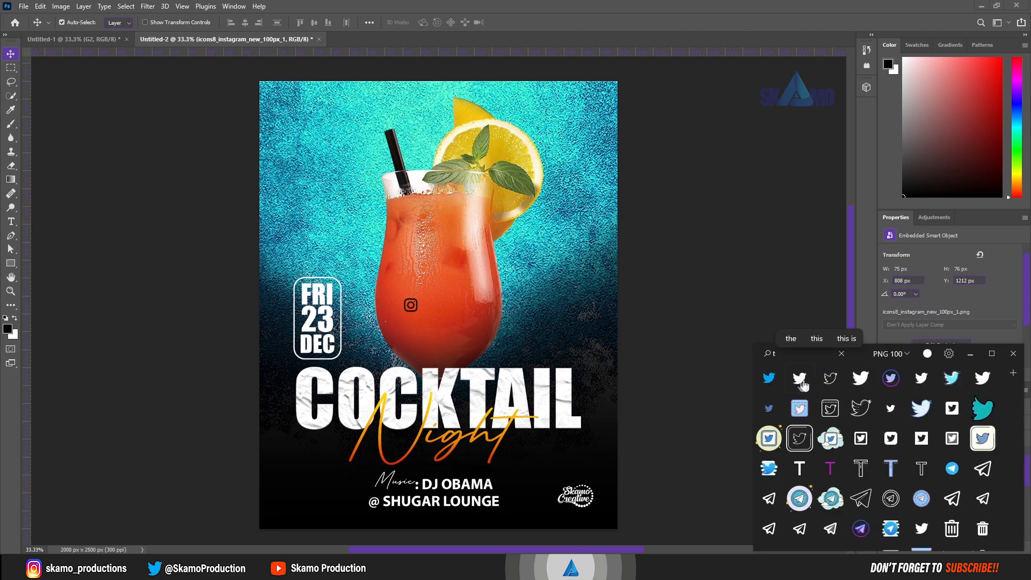
drag(804, 383, 438, 303)
key(Return)
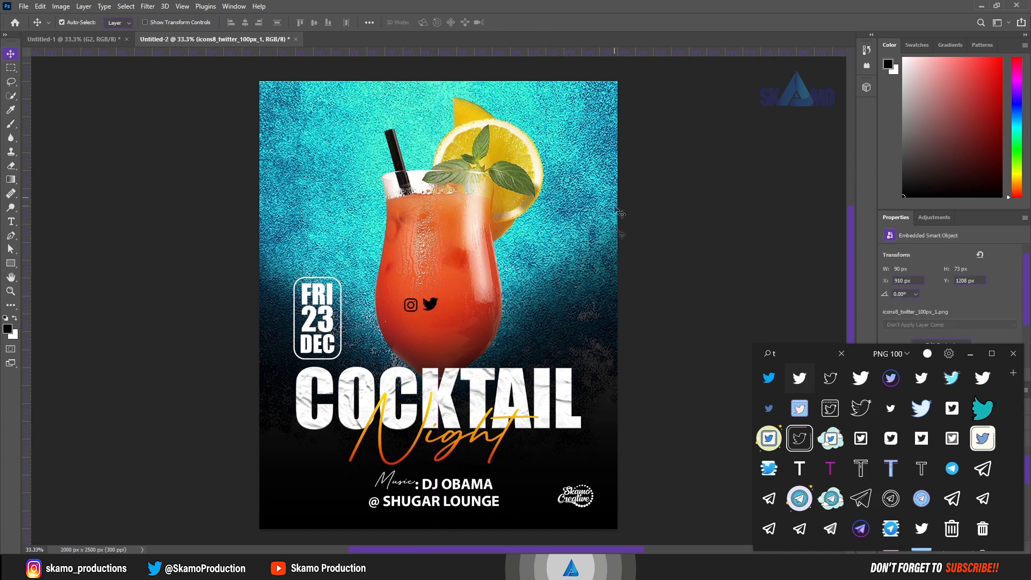
Step: Search the icon library for "you" and place the outlined YouTube icon, about 97 px wide, right of the Twitter icon, then minimise the library
click(816, 355)
key(BackSpace)
text(you)
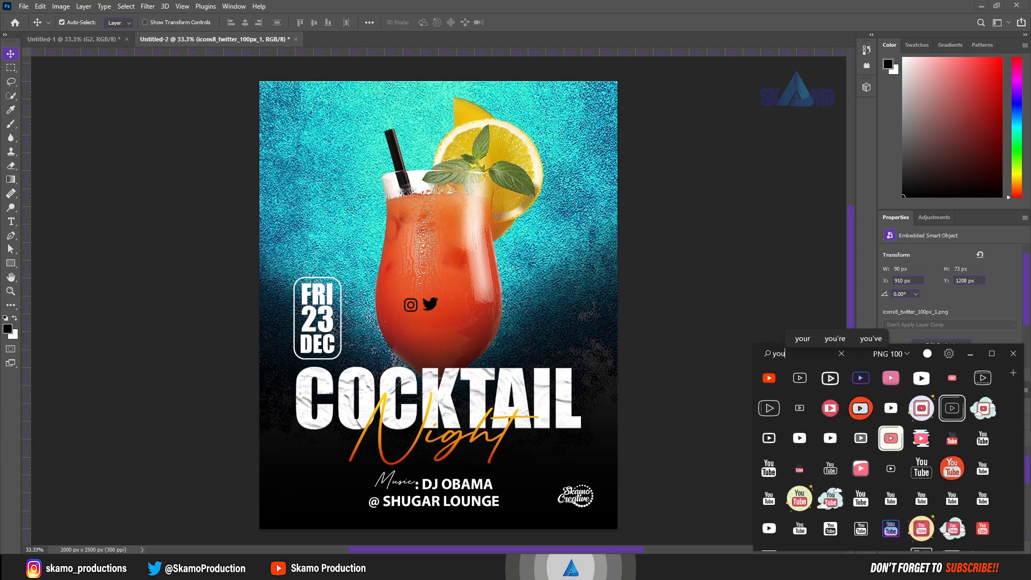
drag(830, 379, 450, 306)
click(533, 23)
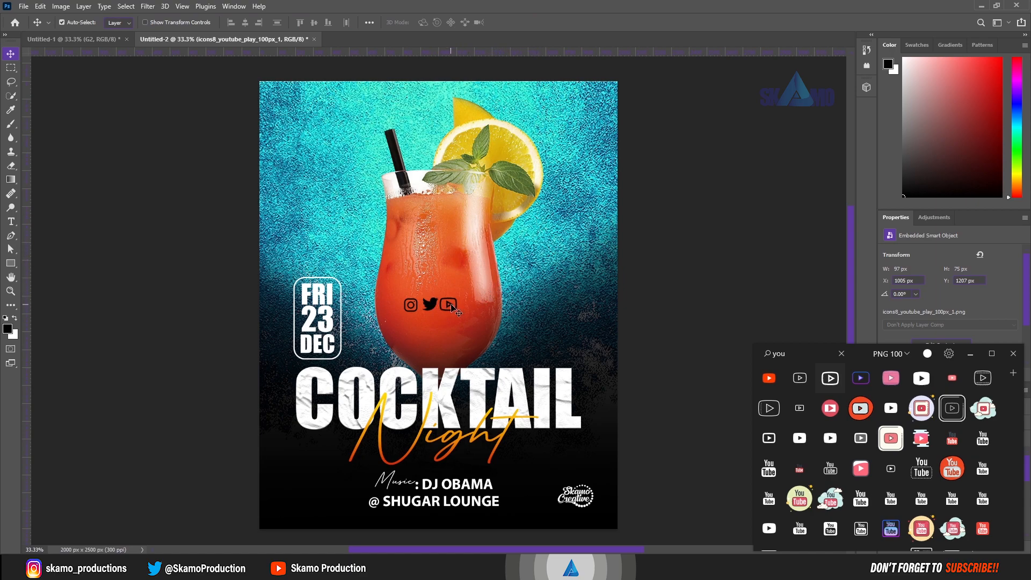
click(971, 356)
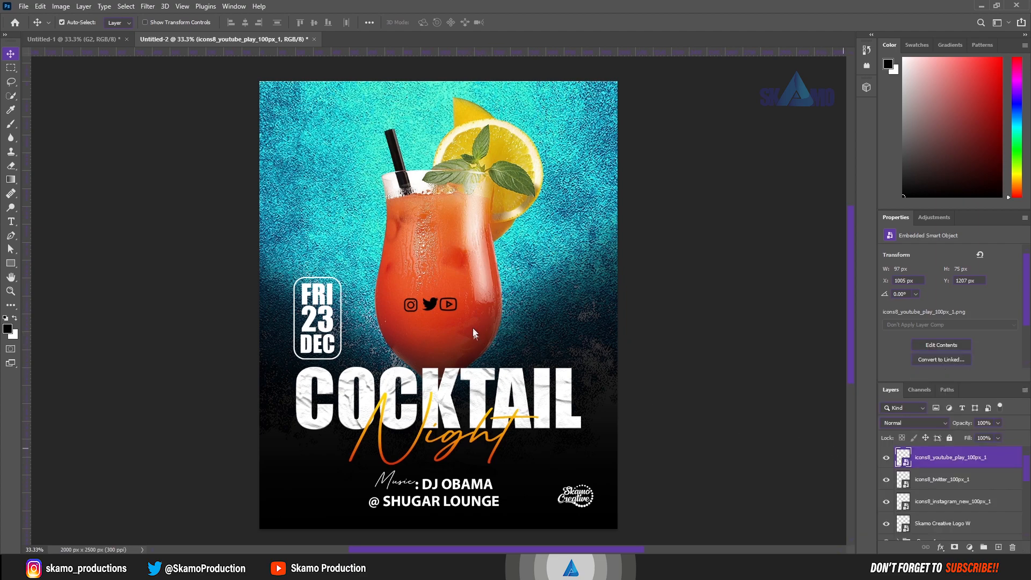
Step: Add the text "@ skamo production" in white just right of the YouTube icon
click(11, 221)
click(467, 308)
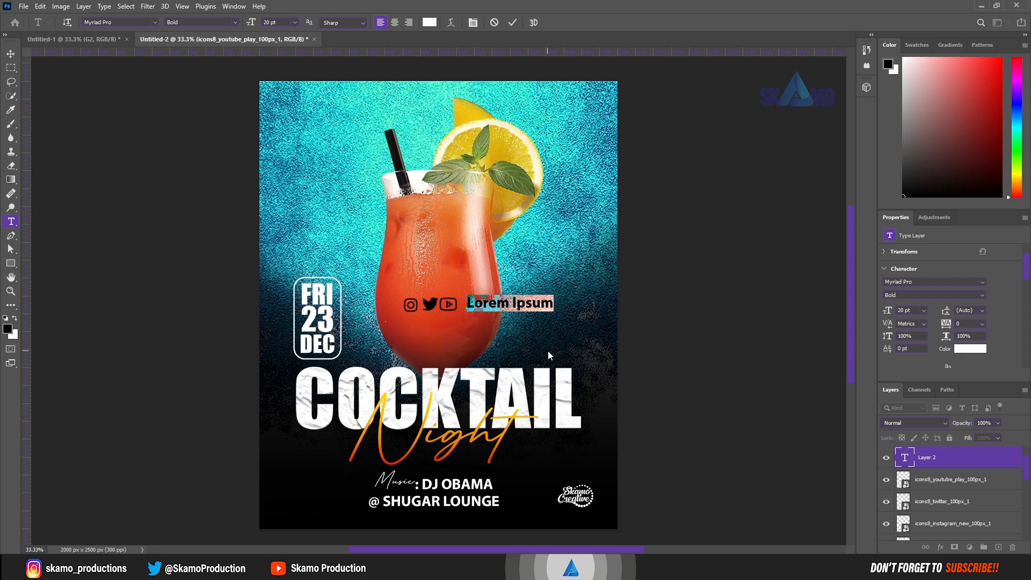
text(@ sk)
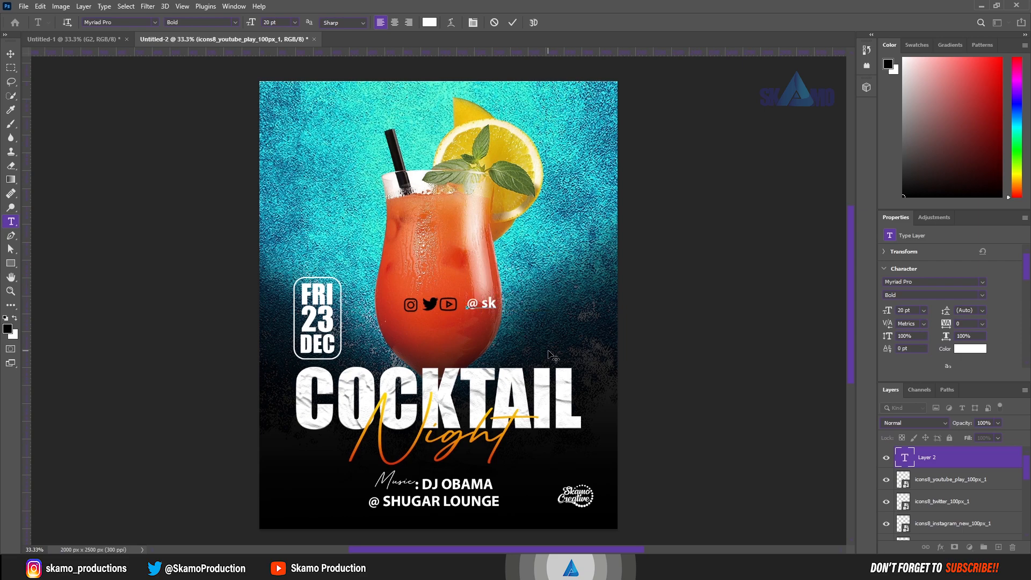
text(amo produ)
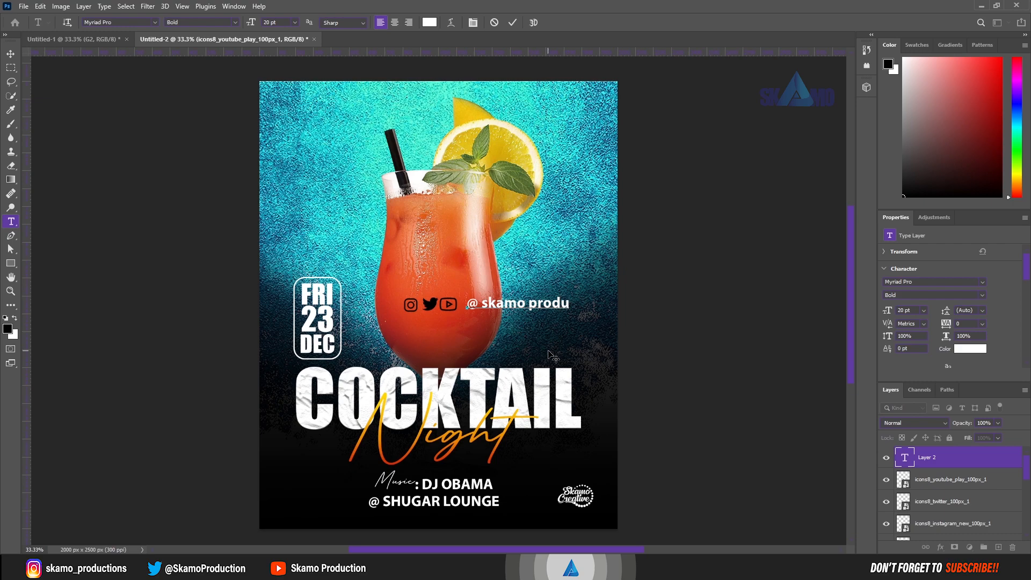
text(cyiom)
key(BackSpace)
key(BackSpace)
key(BackSpace)
key(BackSpace)
text(tion)
drag(605, 305, 422, 304)
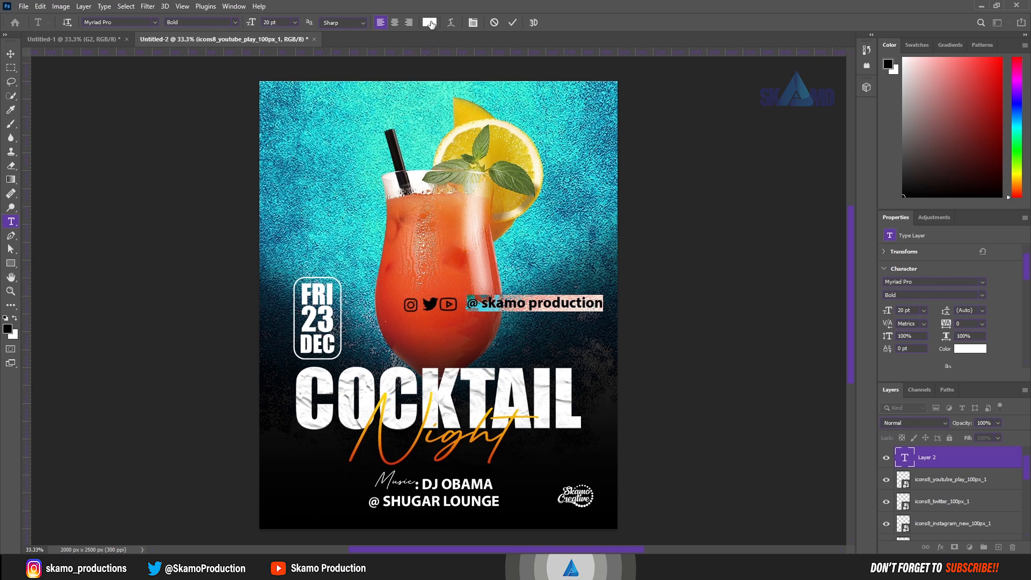
click(509, 24)
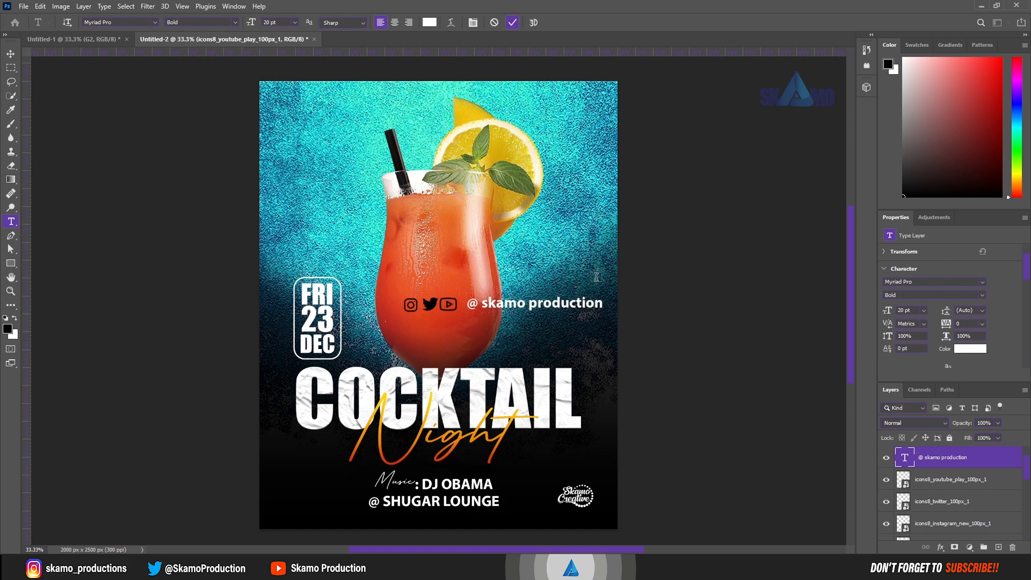
Step: Shift the YouTube icon slightly right and the Instagram icon slightly left to even out the spacing of the icon row
click(10, 55)
click(450, 305)
drag(450, 305, 410, 305)
drag(500, 348, 505, 353)
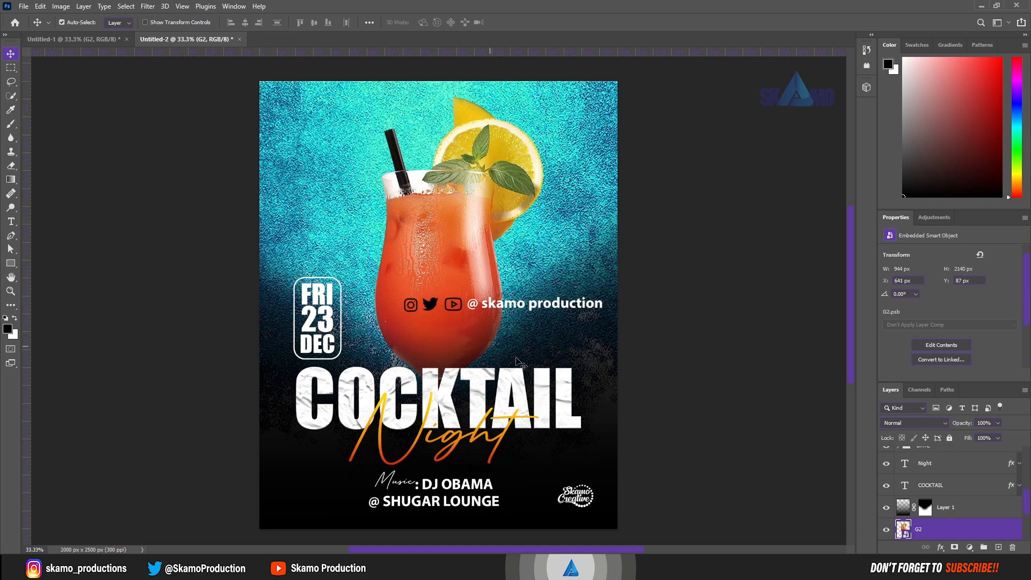
scroll(945, 485, up, 3)
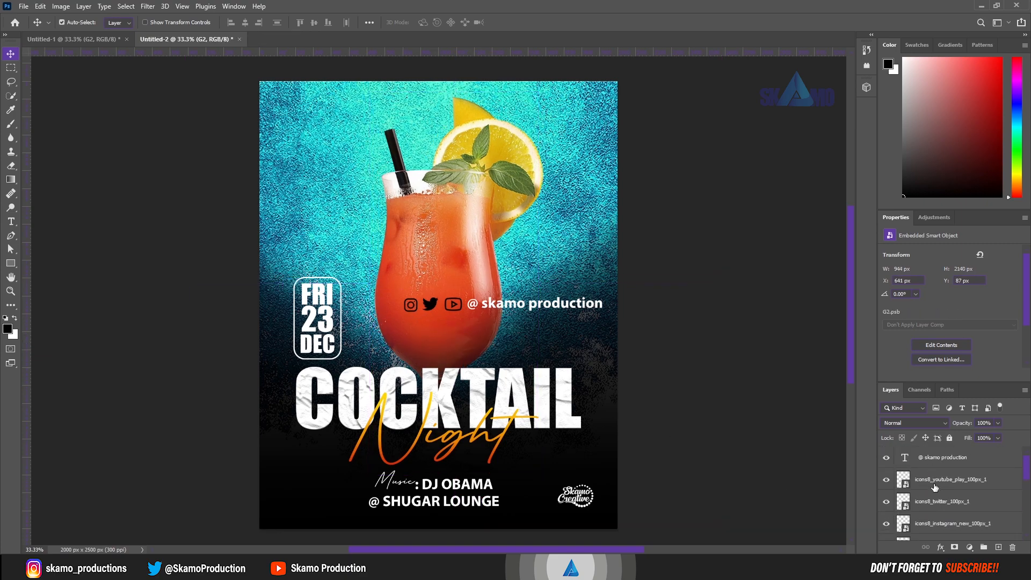
click(934, 526)
drag(409, 305, 410, 306)
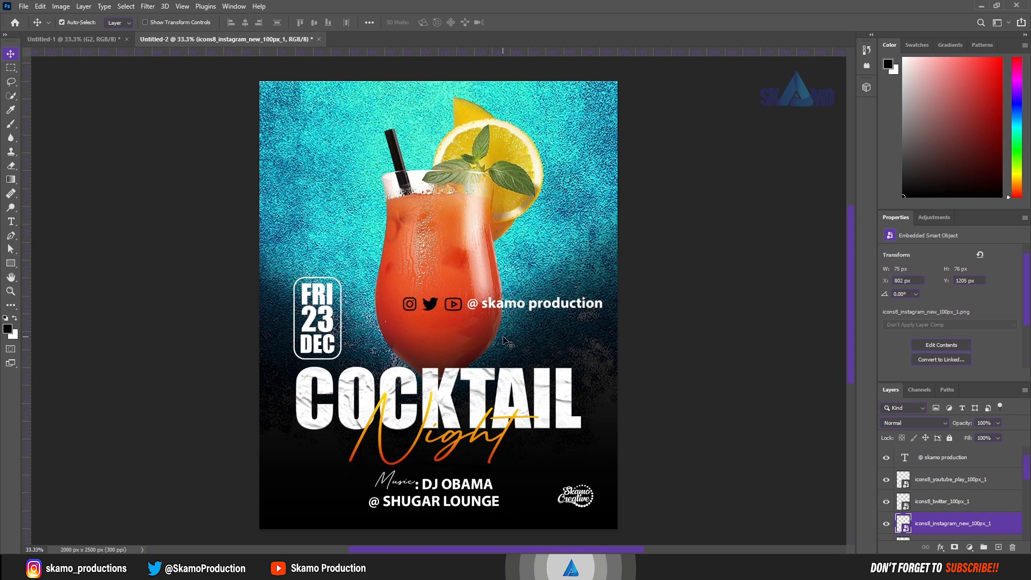
Step: Group the three social icons with the "@ skamo production" text and name the group "Socials"
shift+click(946, 505)
shift+click(946, 482)
shift+click(952, 461)
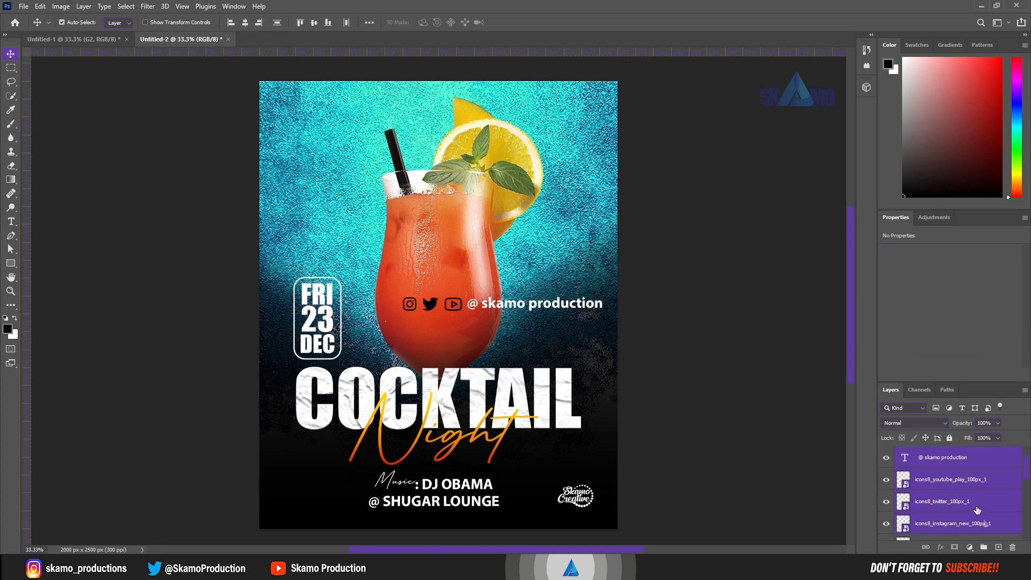
click(984, 548)
double_click(934, 455)
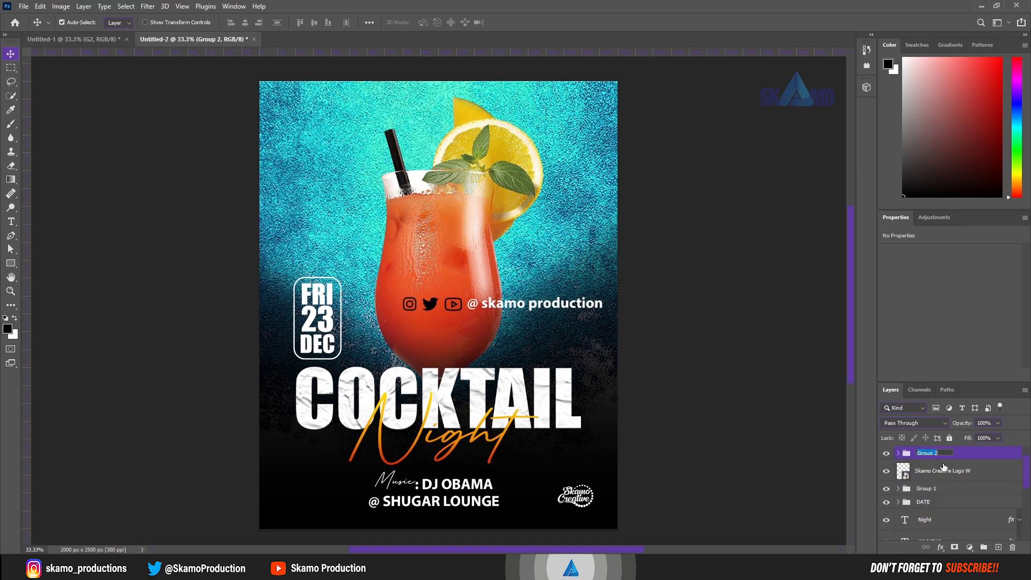
text(Socials)
key(Return)
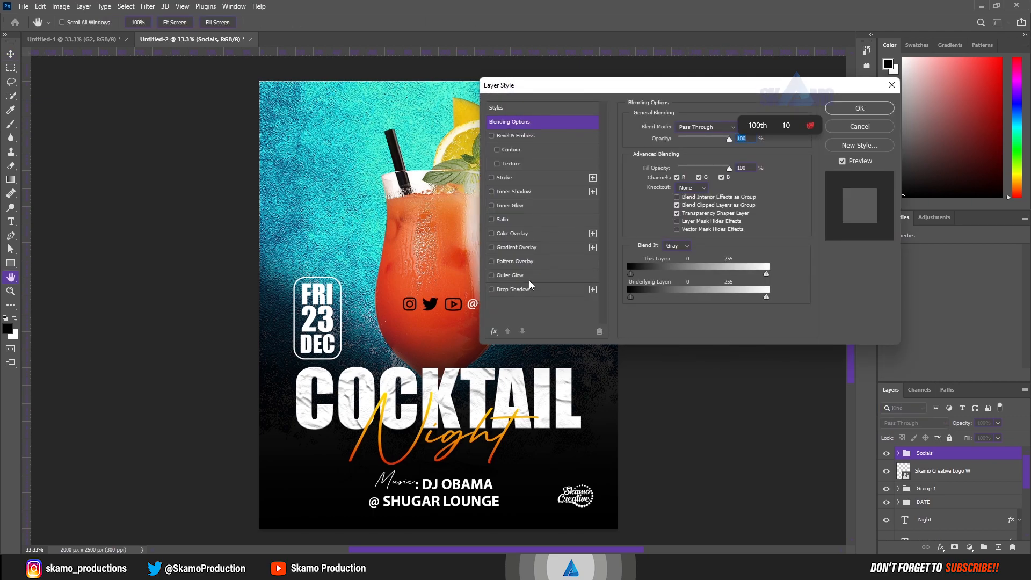
Step: Apply a white Color Overlay at 100% opacity to the Socials group and collapse its effects list
click(514, 235)
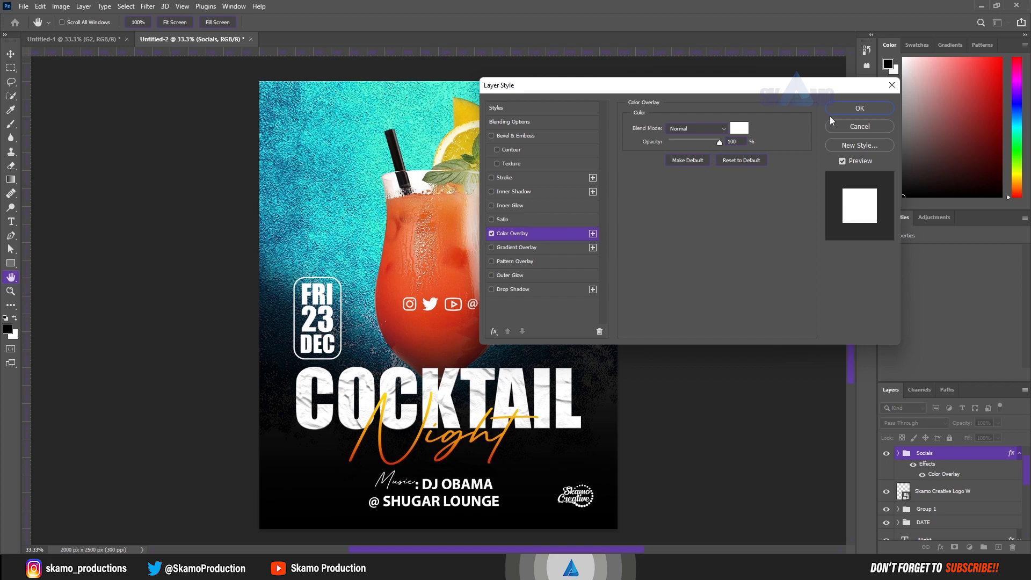
click(854, 109)
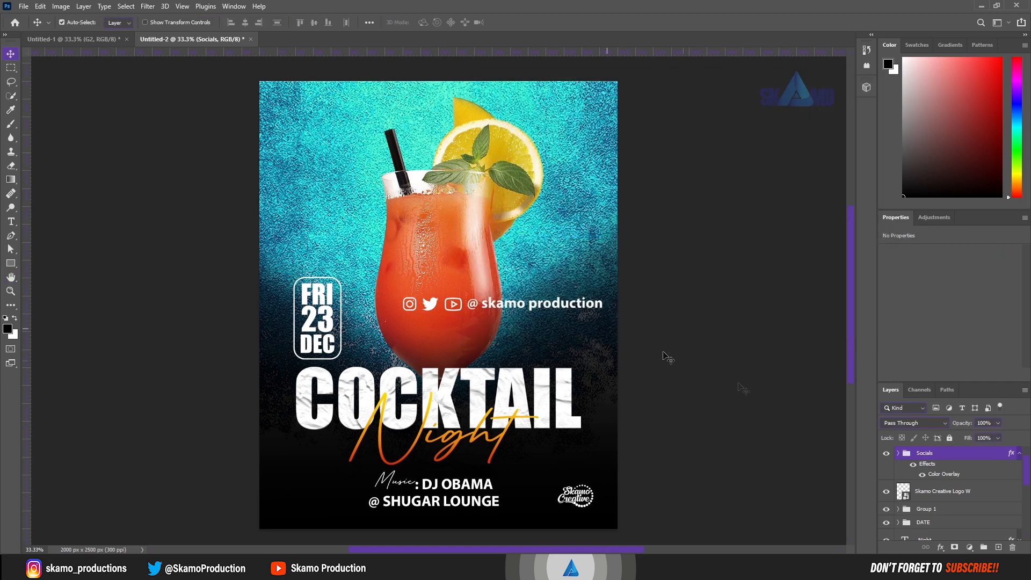
click(1021, 455)
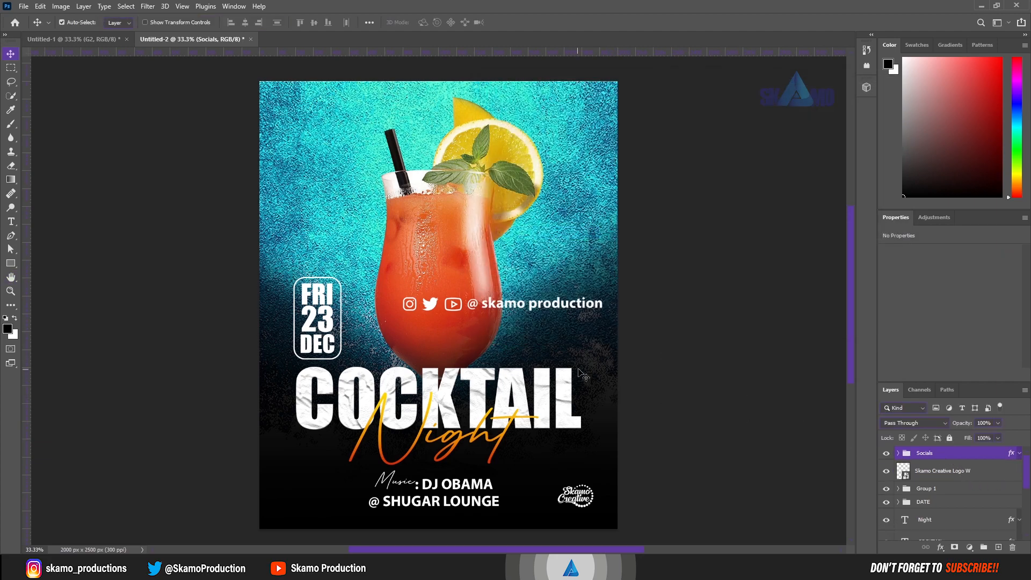
Step: Scale the Socials group down to about 44% and centre it below the "@ SHUGAR LOUNGE" line
key(ctrl+t)
drag(603, 304, 469, 522)
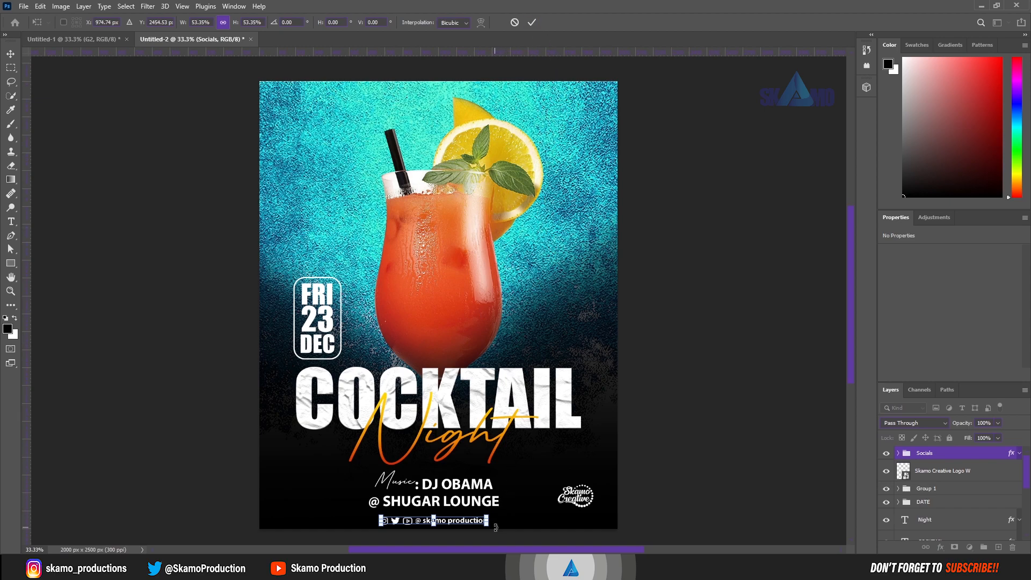
drag(490, 520, 470, 520)
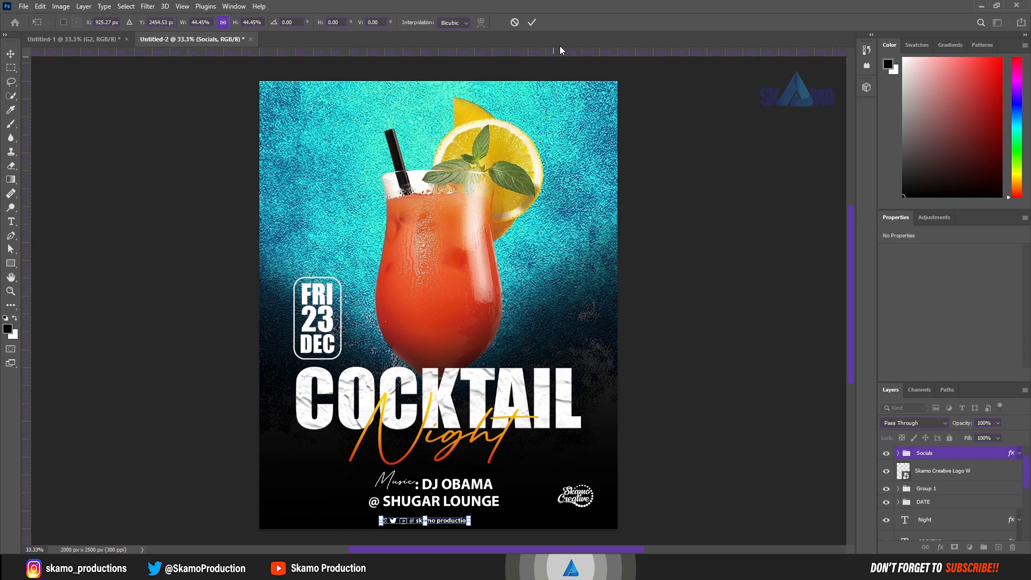
click(532, 22)
drag(453, 525, 464, 525)
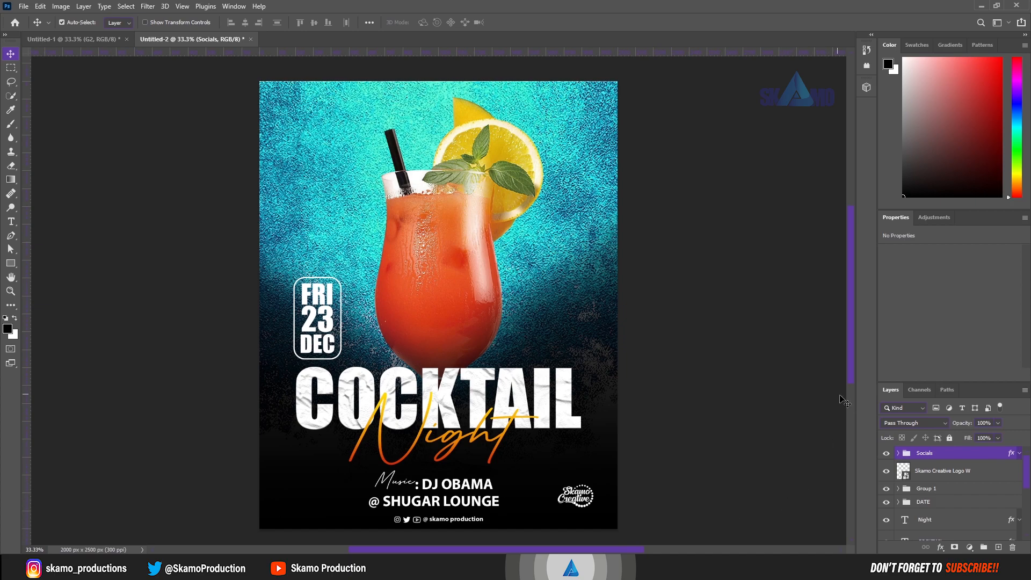
Step: Export the poster as a PNG with transparency at 2000 x 2500 px
click(24, 6)
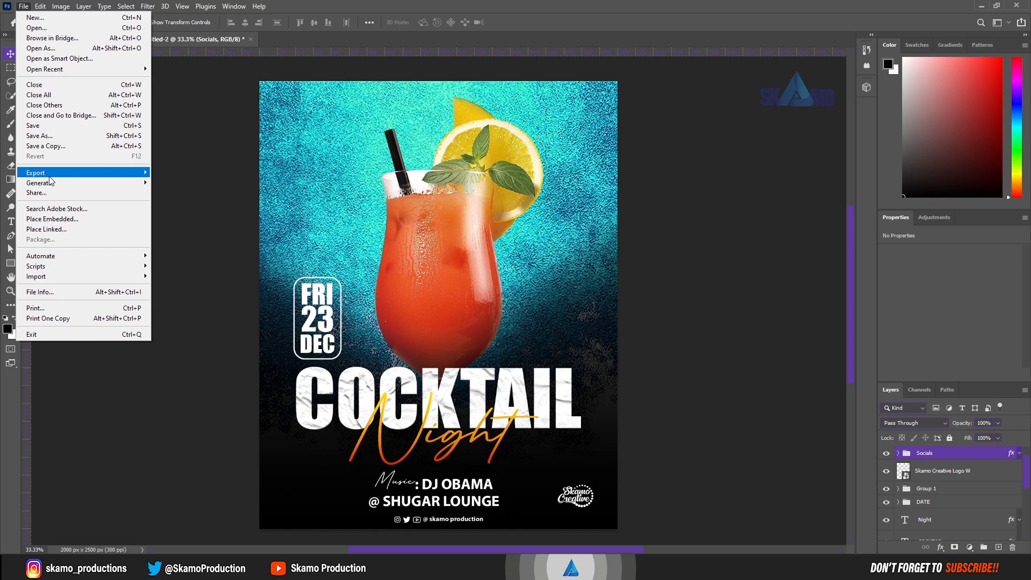
mouse_move(52, 177)
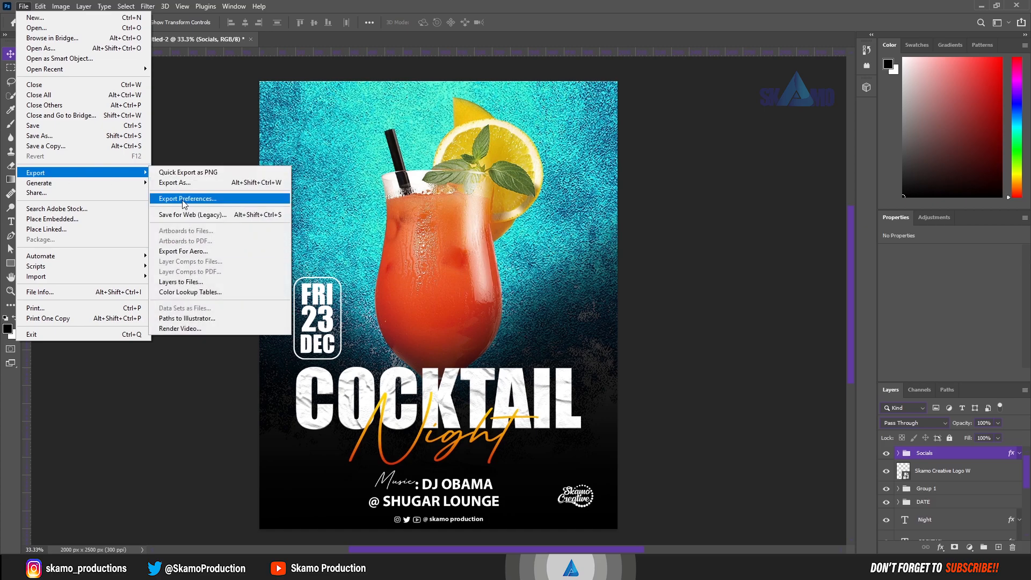
click(180, 183)
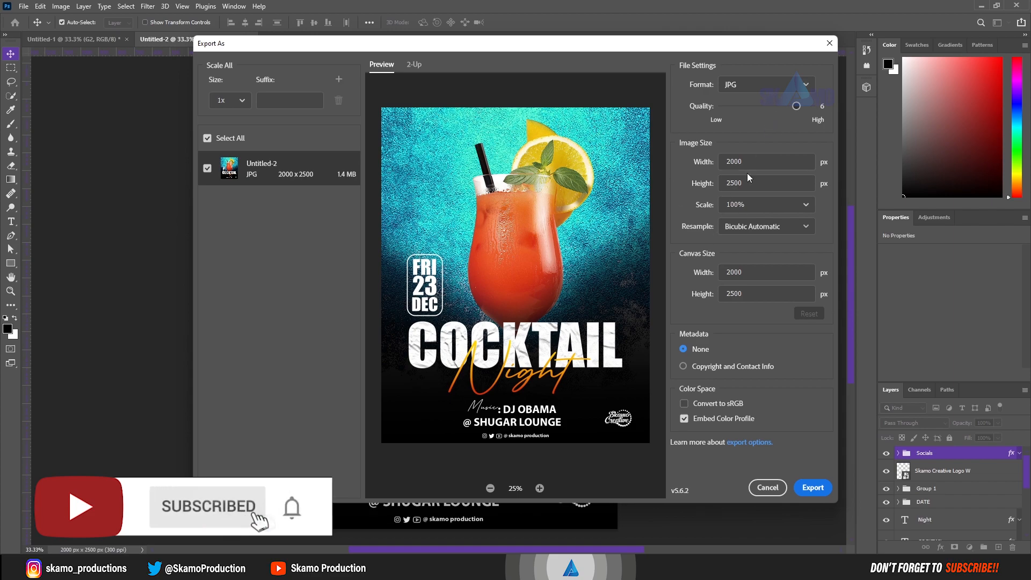
click(766, 89)
click(752, 103)
click(807, 487)
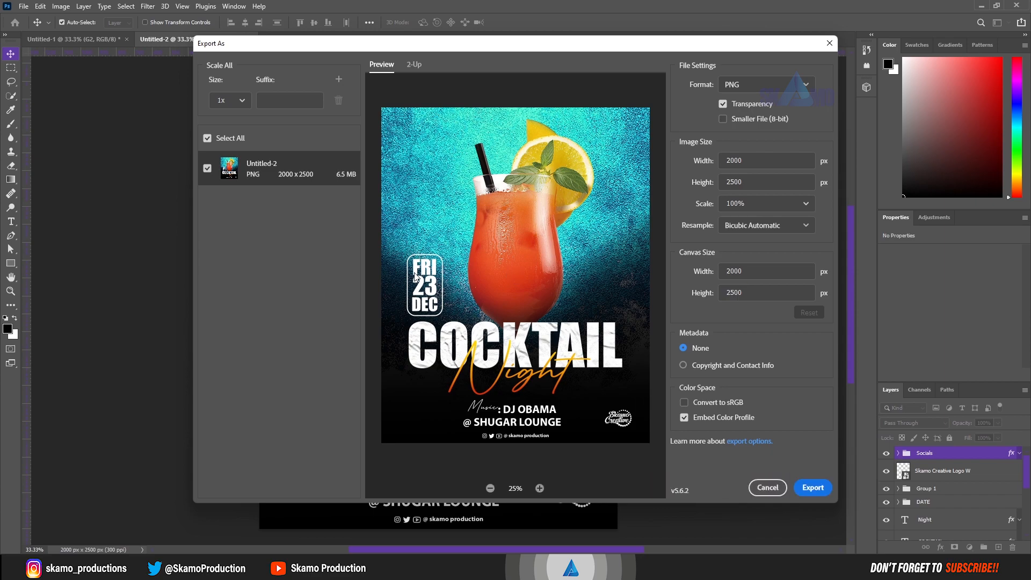
click(812, 489)
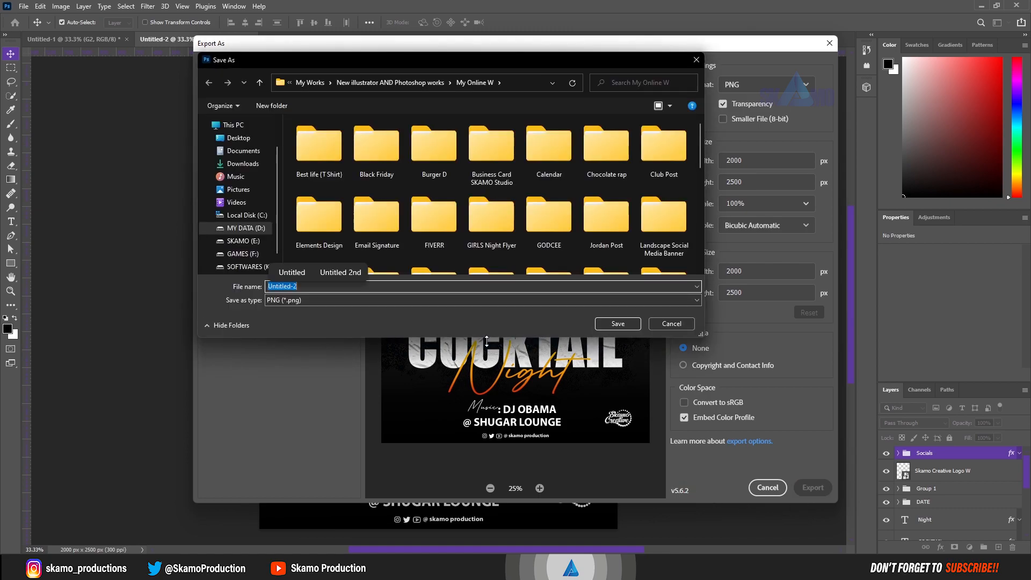
Step: Save the exported PNG in the Pictures folder with the file name CN
click(240, 192)
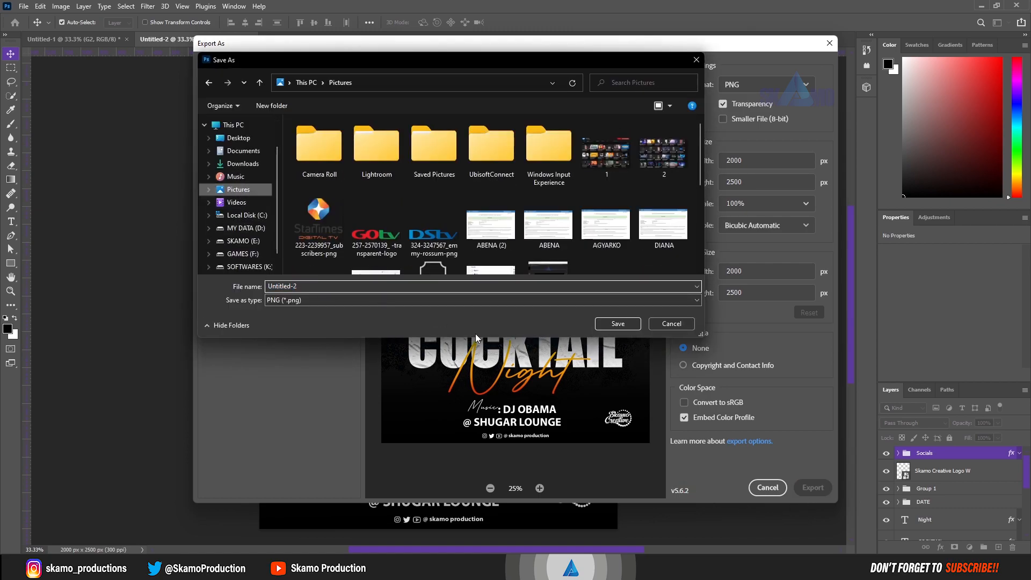
double_click(315, 286)
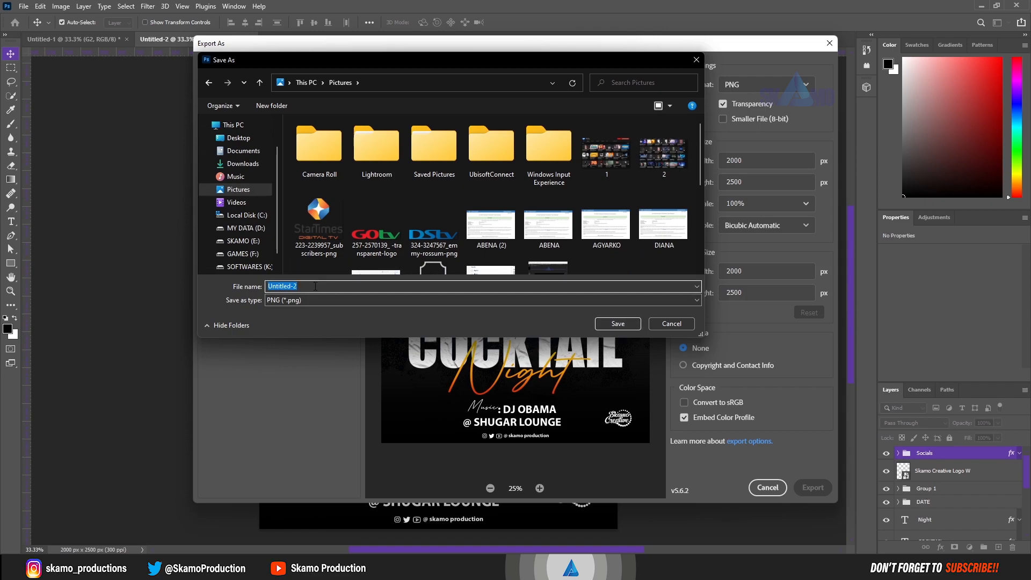
text(CN)
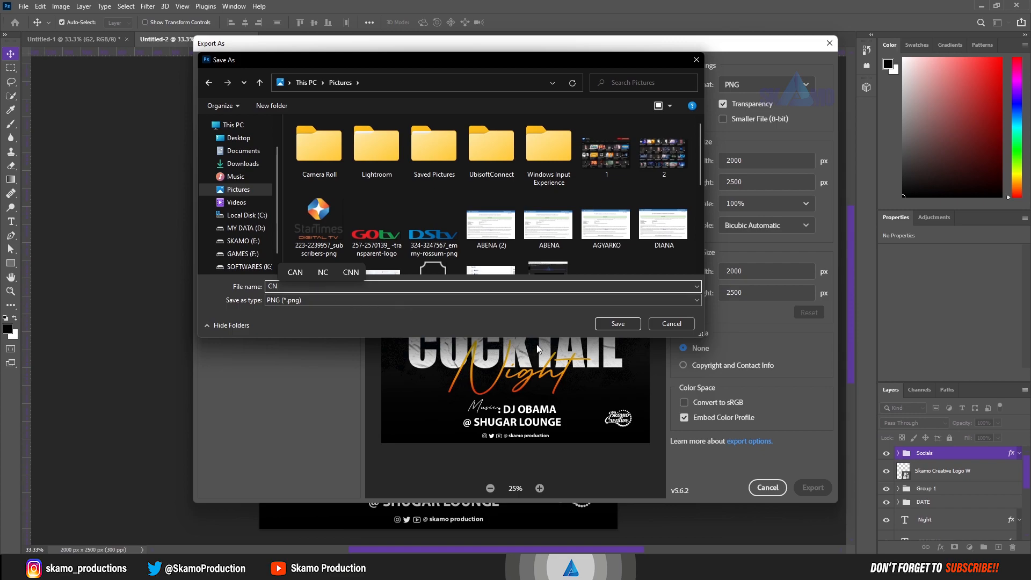
click(617, 323)
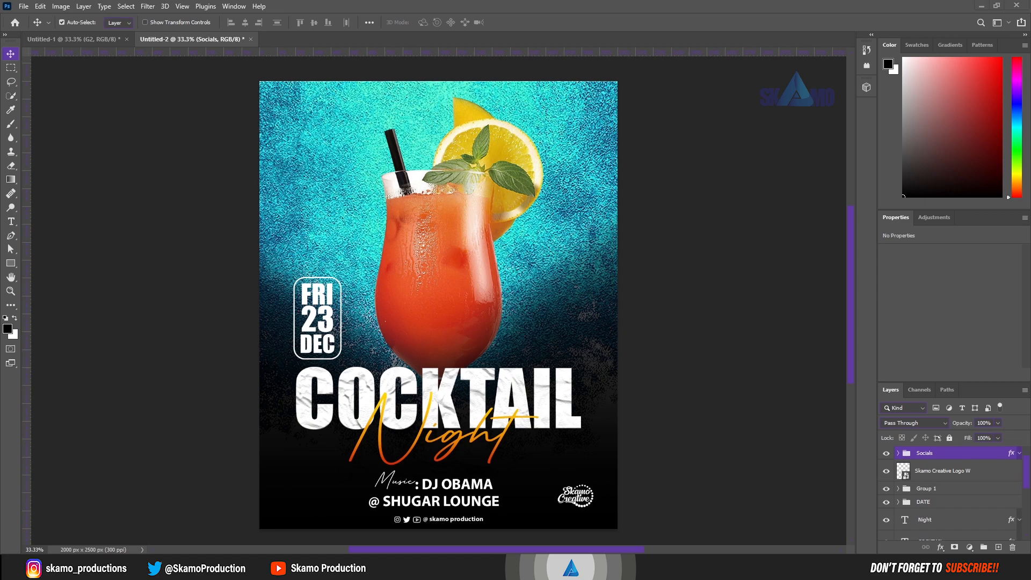
Step: Open the exported CN.png as its own document and convert its layer to a smart object
drag(1030, 333, 407, 40)
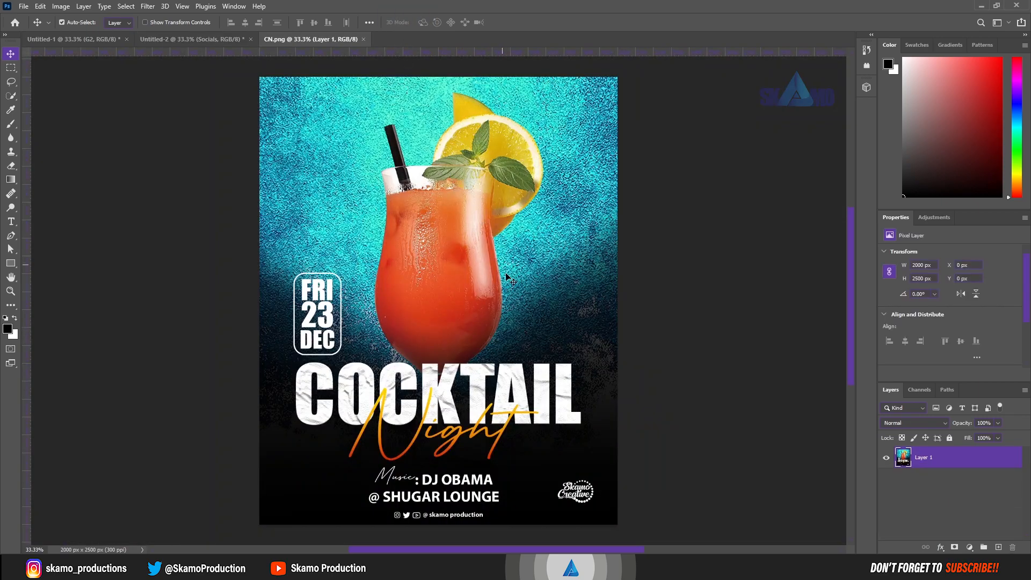
right_click(928, 459)
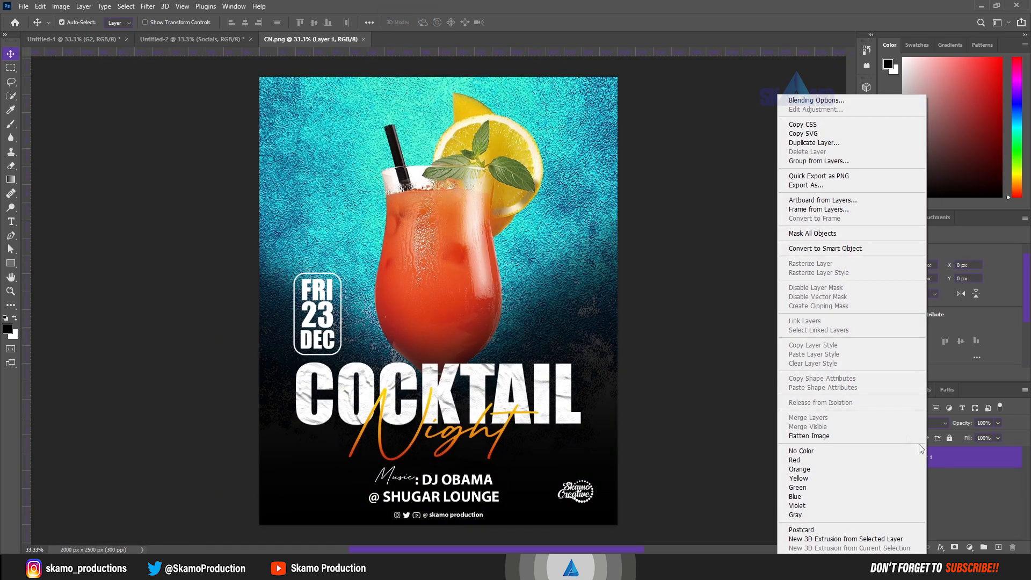
click(828, 248)
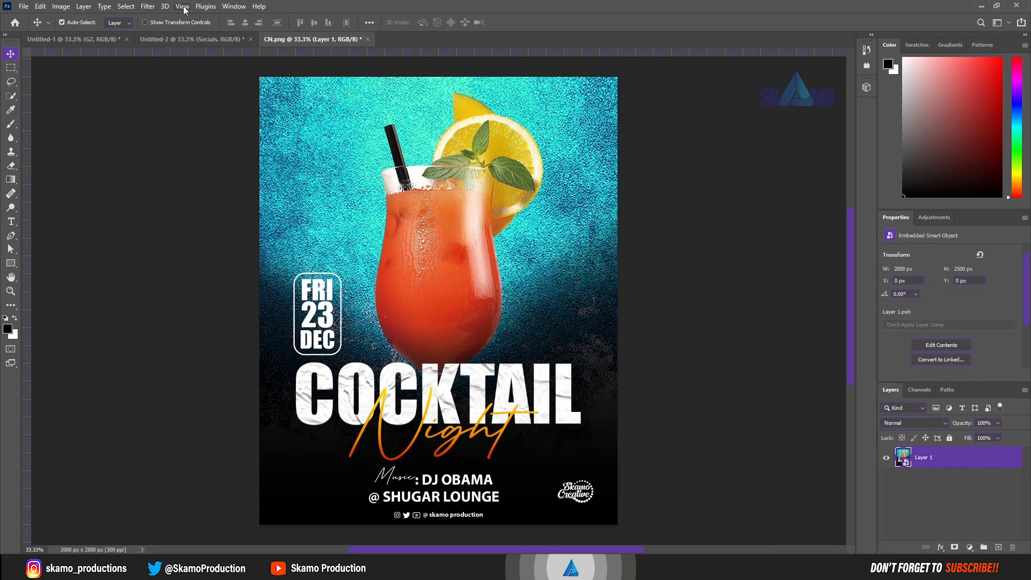
Step: In the Camera Raw Filter, set Temperature -11, Tint -1, Exposure +0.40, Contrast +22, Highlights +21, Shadows -13, Whites +9, Blacks +36, Texture +36, Clarity +21
click(150, 6)
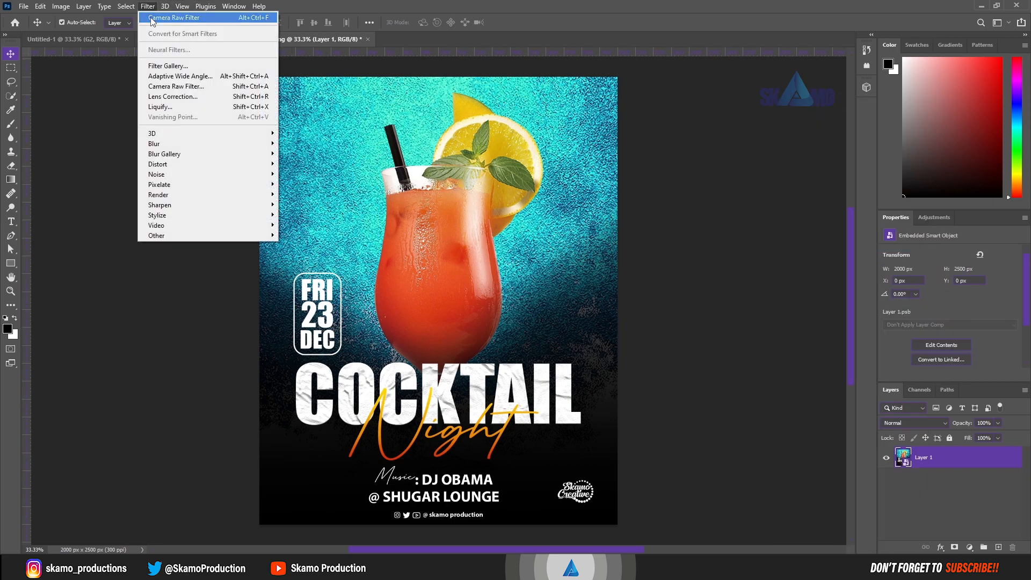
click(172, 87)
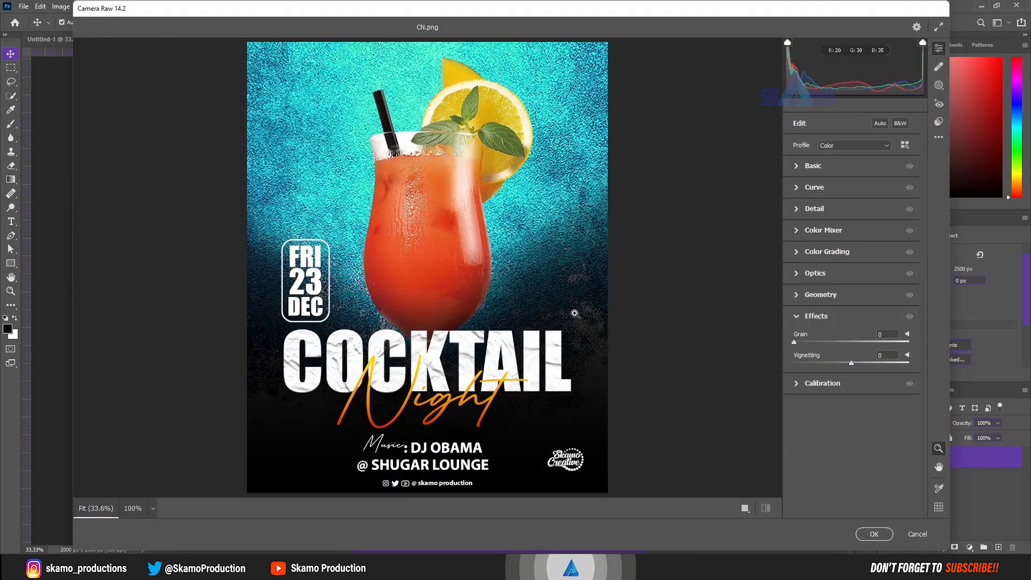
click(801, 171)
drag(851, 210, 866, 374)
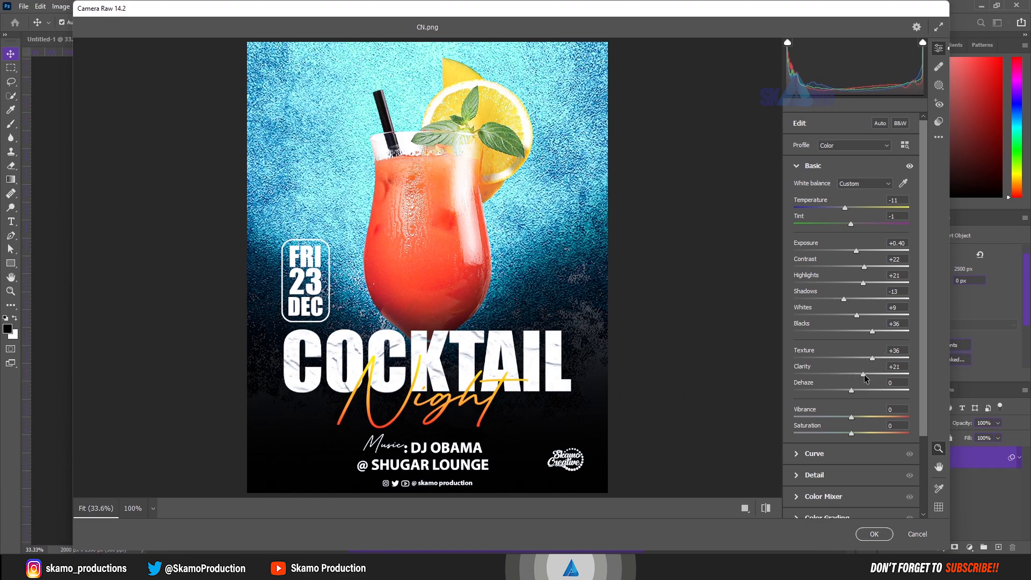
Step: Set Dehaze to +36 and Saturation to +17 in the Basic adjustments
drag(852, 391, 877, 390)
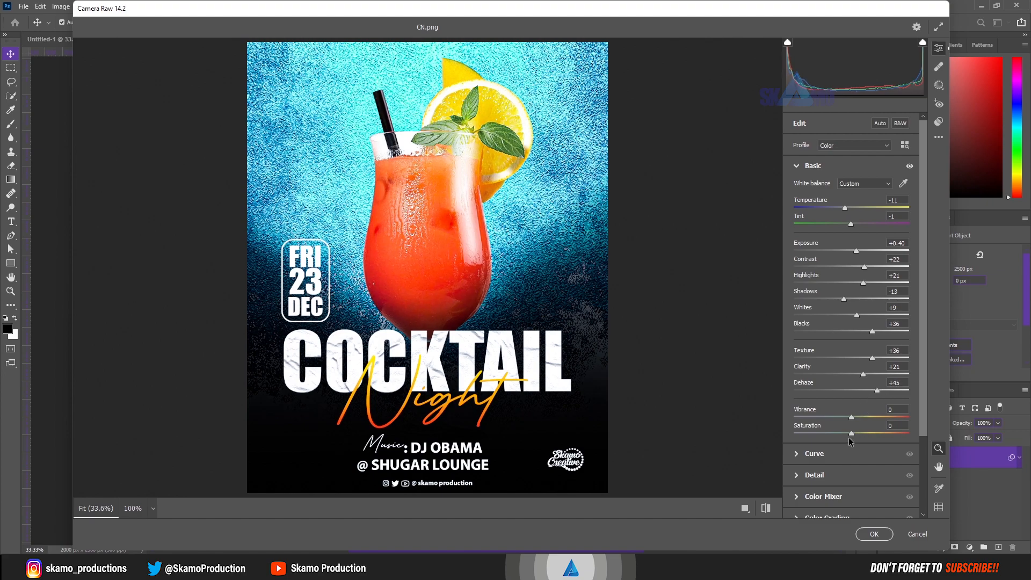
drag(856, 431, 858, 432)
drag(877, 390, 872, 391)
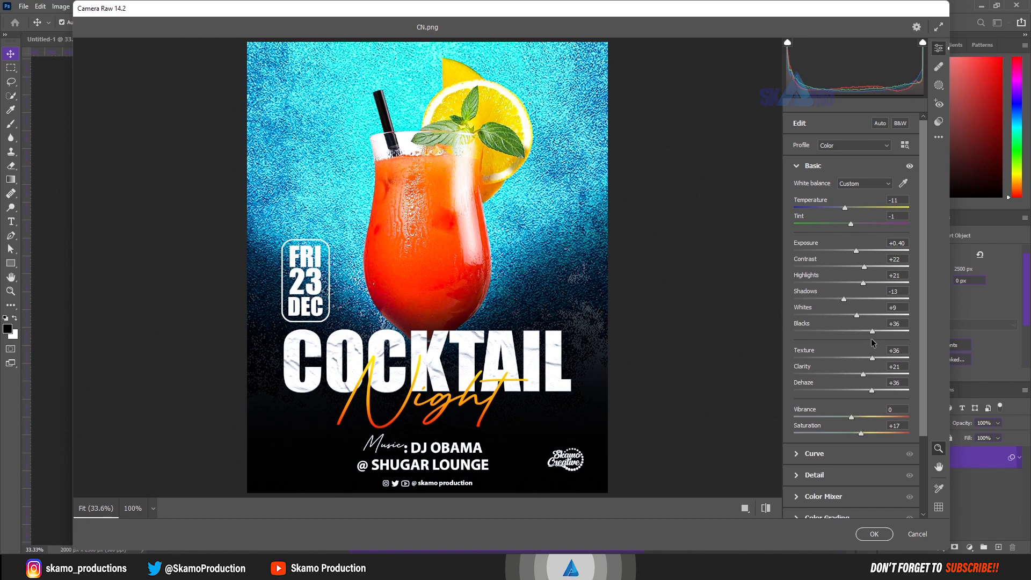
Step: Add light Sharpening and a small amount of Noise Reduction in the Detail adjustments
scroll(874, 342, down, 3)
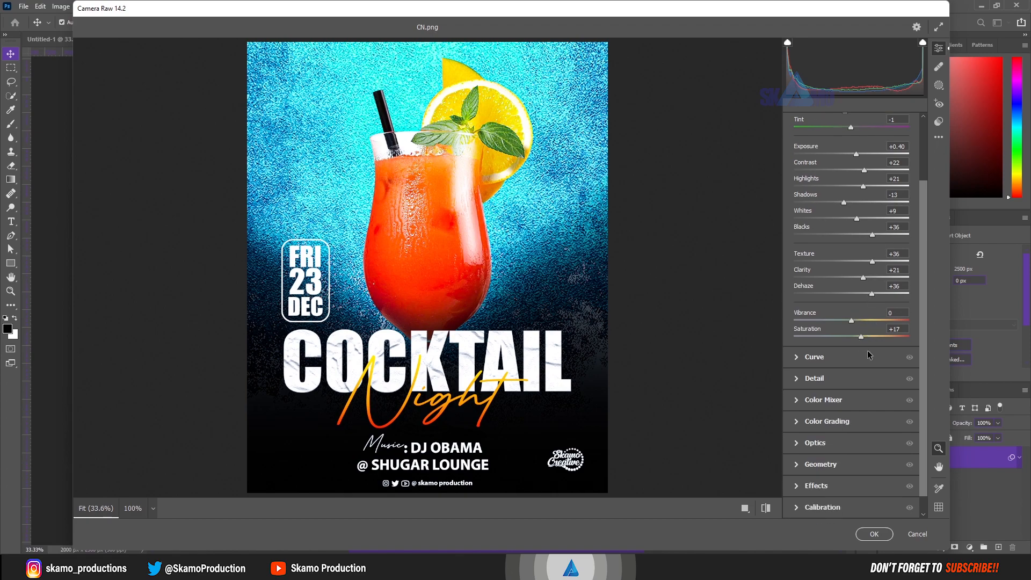
click(796, 384)
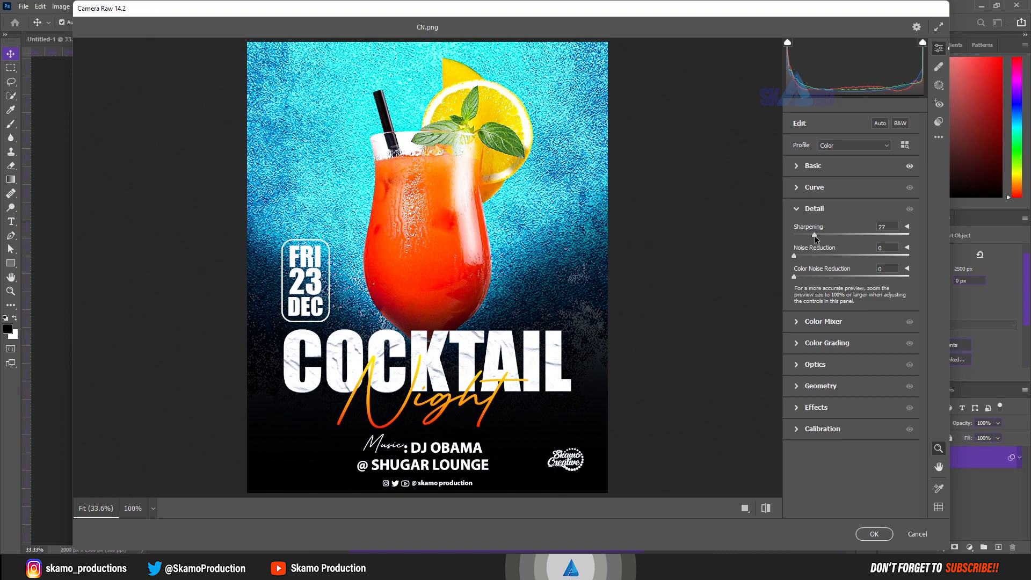
drag(795, 258, 800, 258)
drag(810, 233, 807, 232)
click(804, 213)
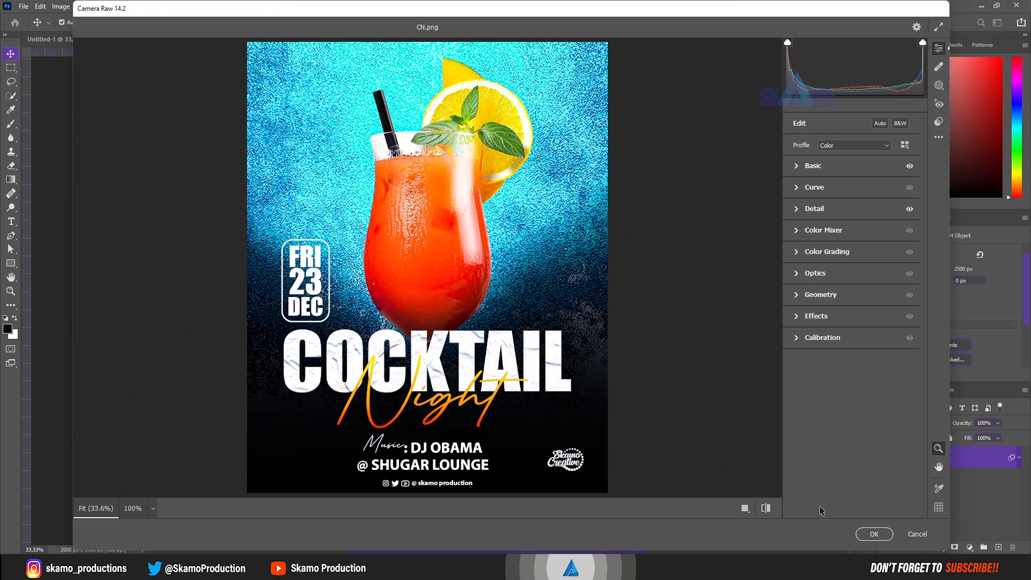
Step: Compare the edited poster with the default settings and apply the Camera Raw Filter
click(766, 511)
click(766, 509)
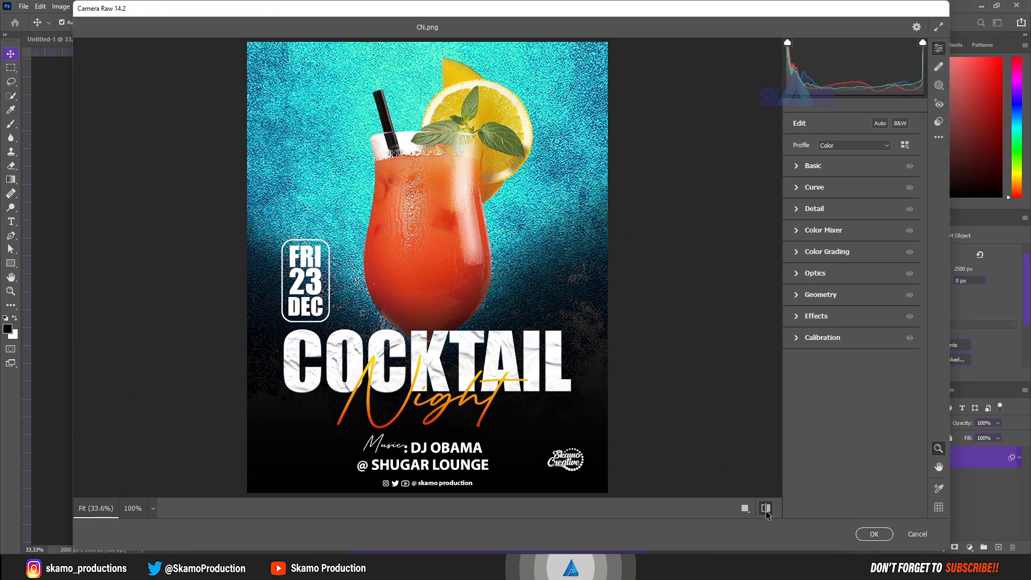
click(766, 509)
click(766, 509)
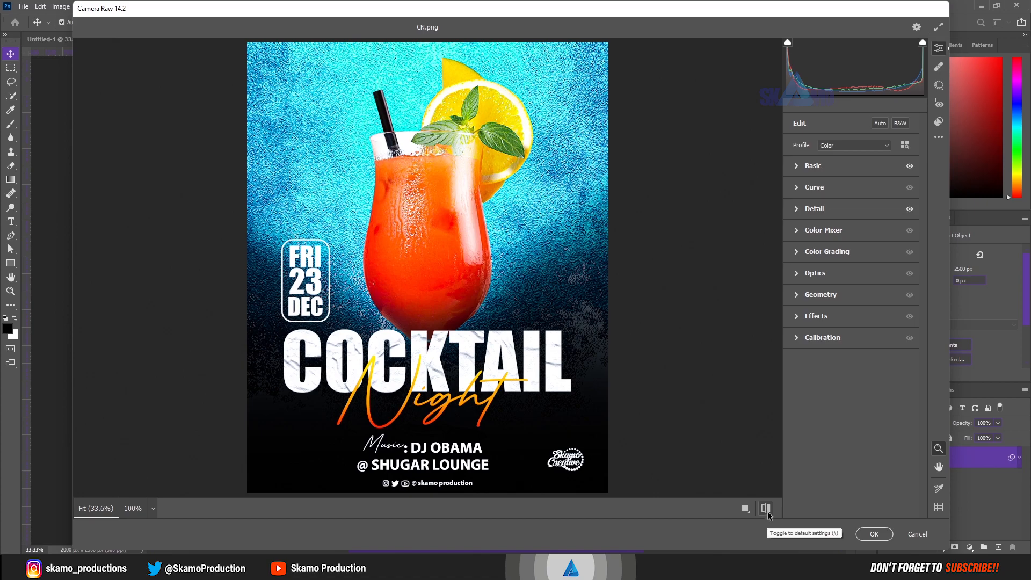
click(876, 534)
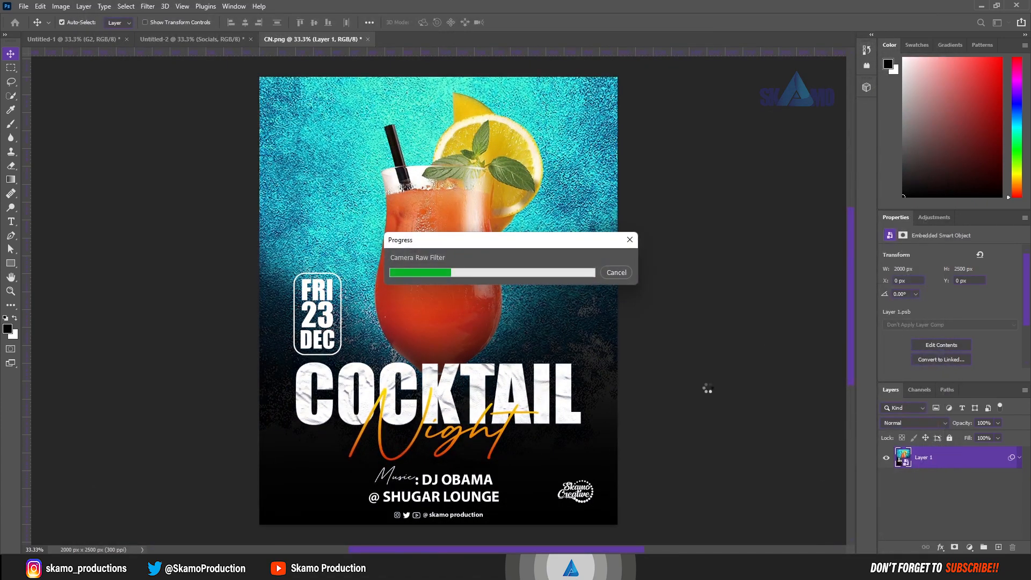